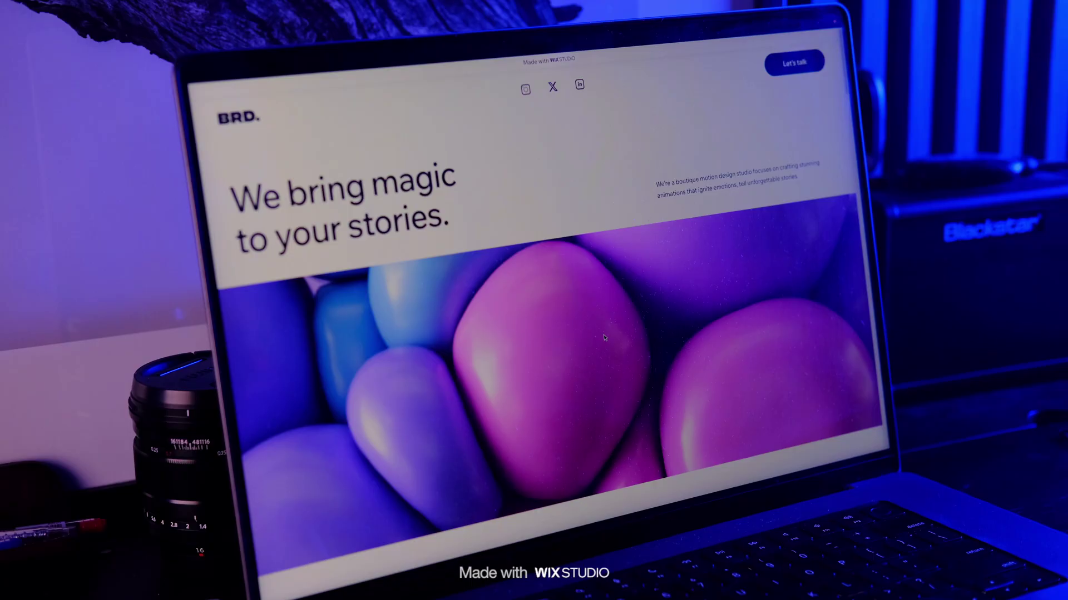
pyautogui.scroll(-10, 603, 346)
pyautogui.scroll(-5, 602, 347)
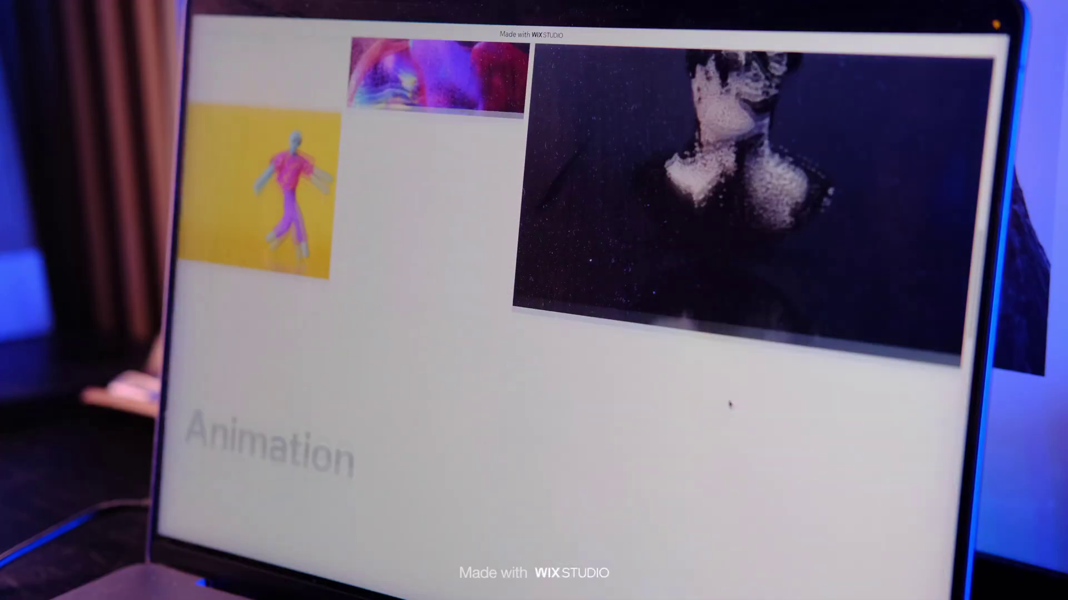
pyautogui.scroll(-3, 730, 404)
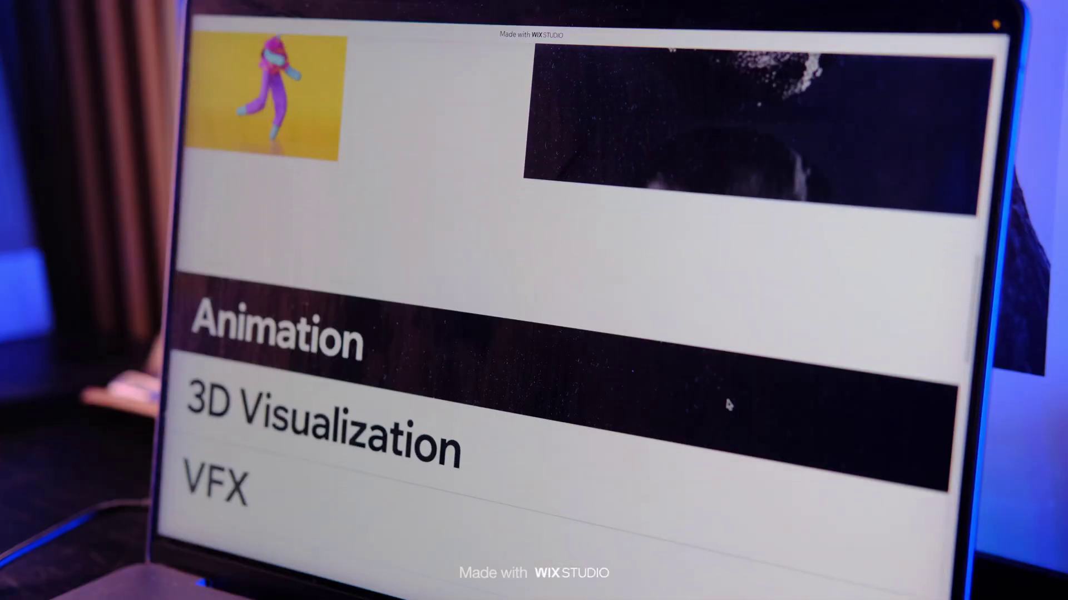
pyautogui.scroll(-6, 685, 541)
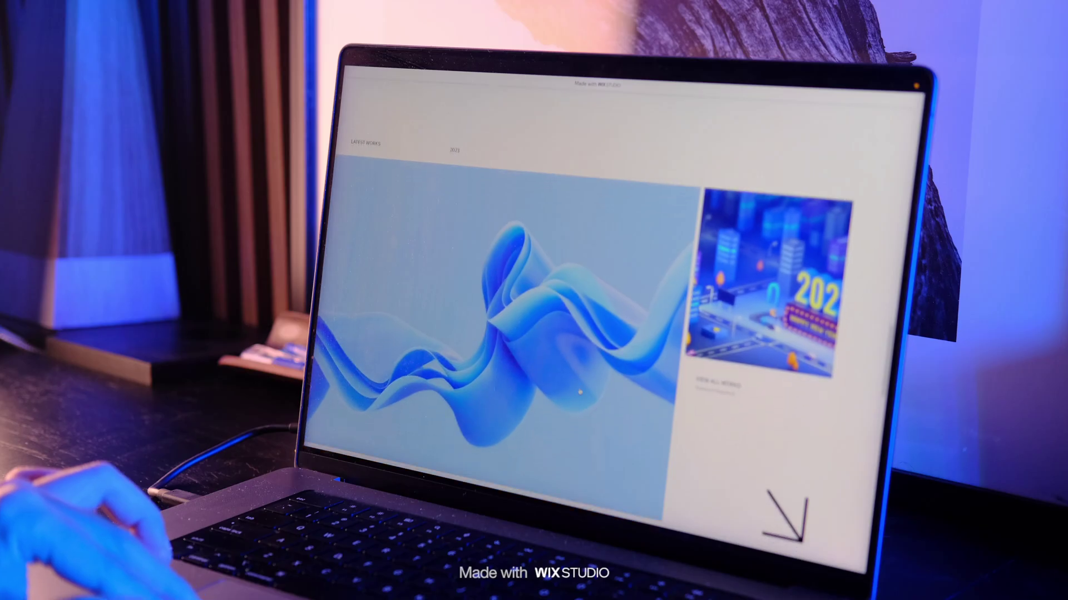
pyautogui.scroll(-1, 580, 393)
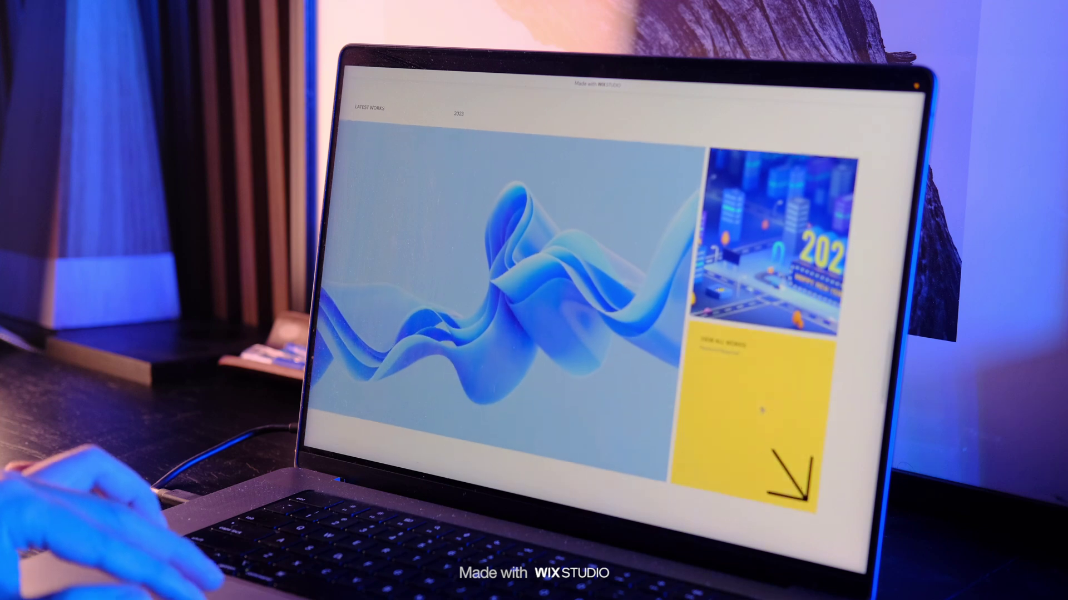
pyautogui.click(740, 395)
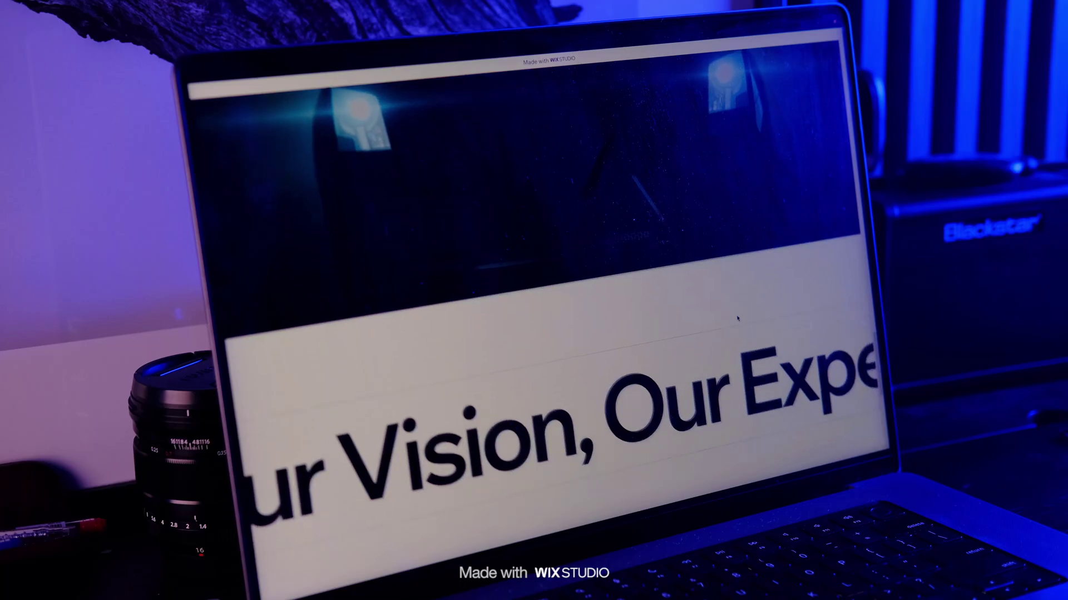
pyautogui.scroll(-3, 738, 319)
pyautogui.scroll(-5, 738, 318)
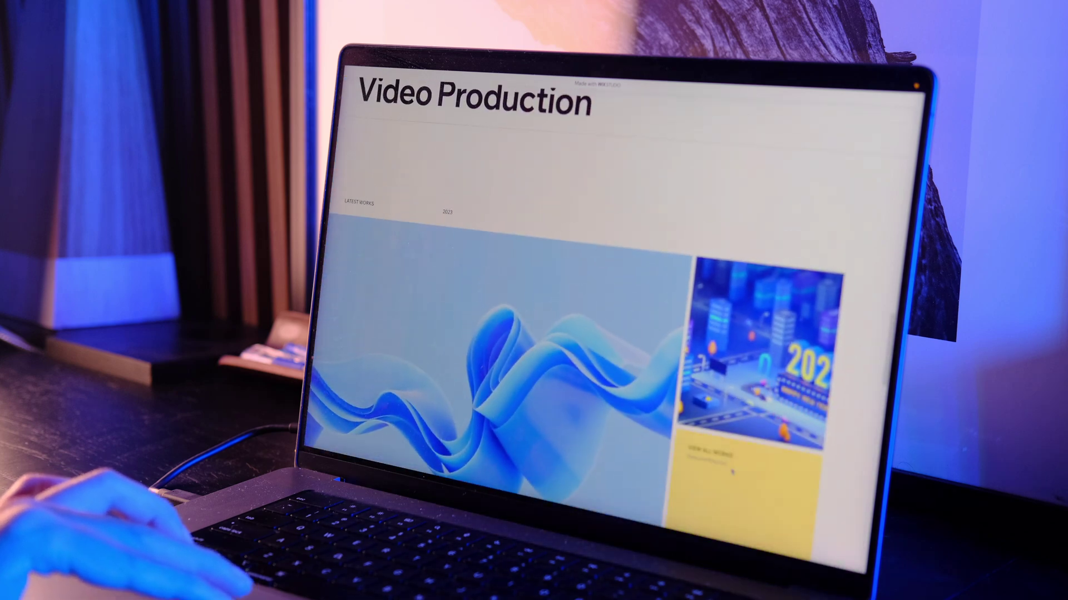
pyautogui.scroll(5, 608, 271)
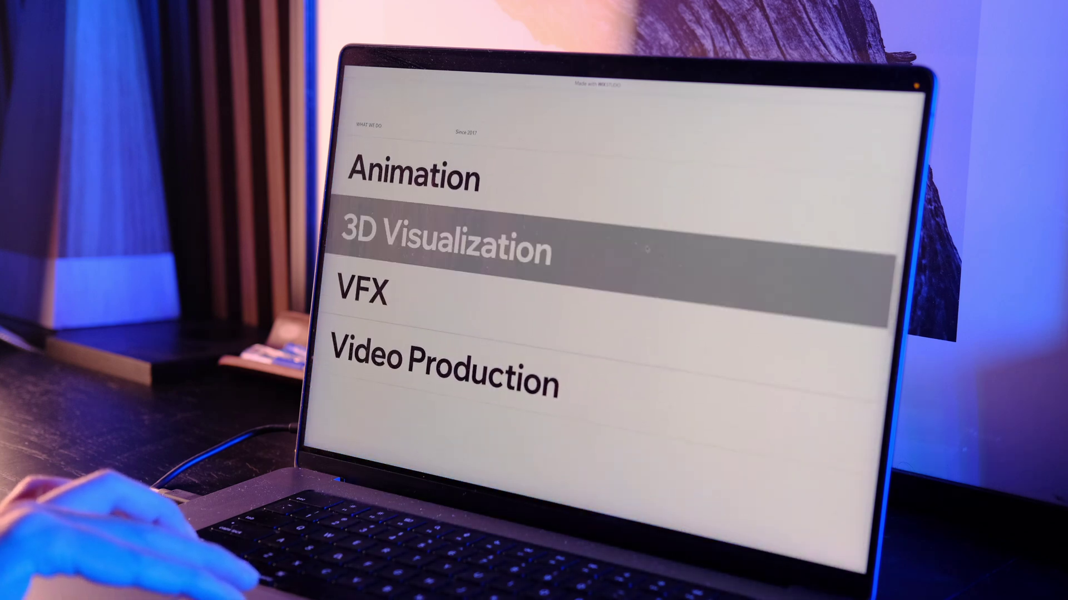
pyautogui.scroll(10, 622, 237)
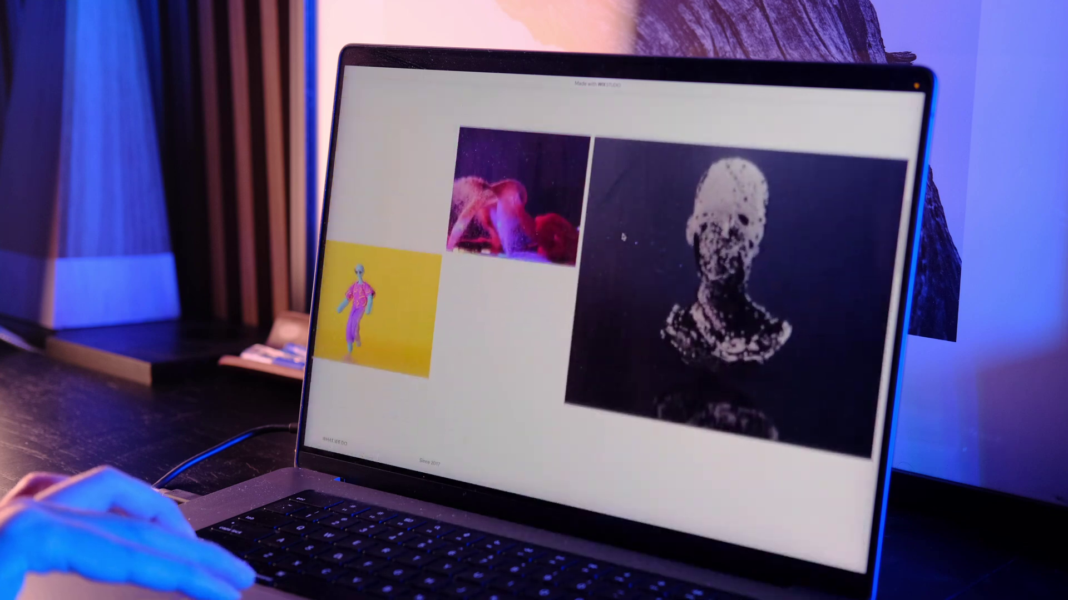
pyautogui.scroll(5, 622, 237)
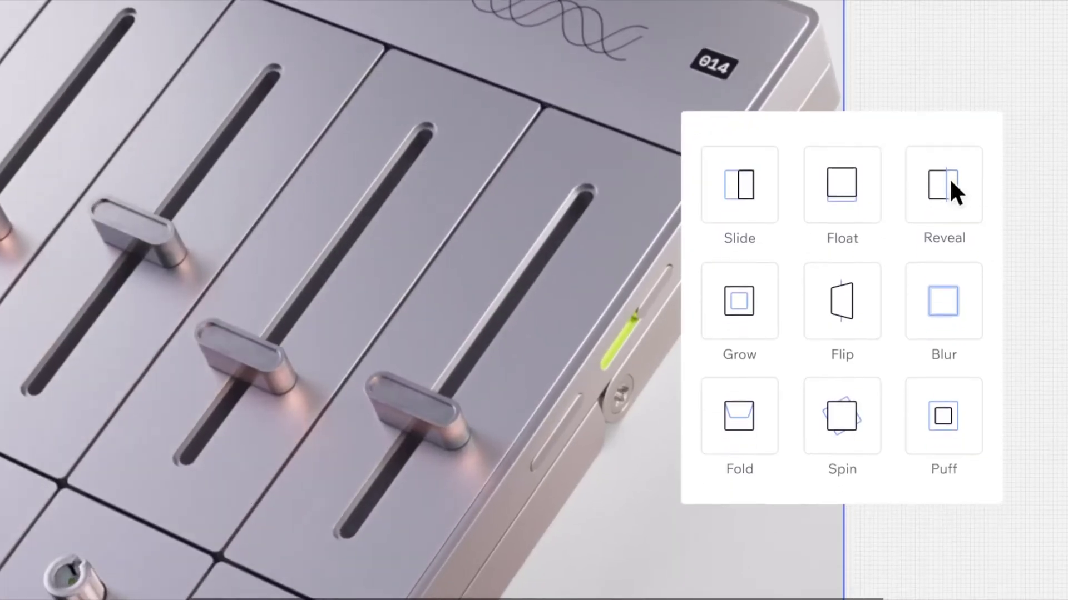
pyautogui.click(946, 184)
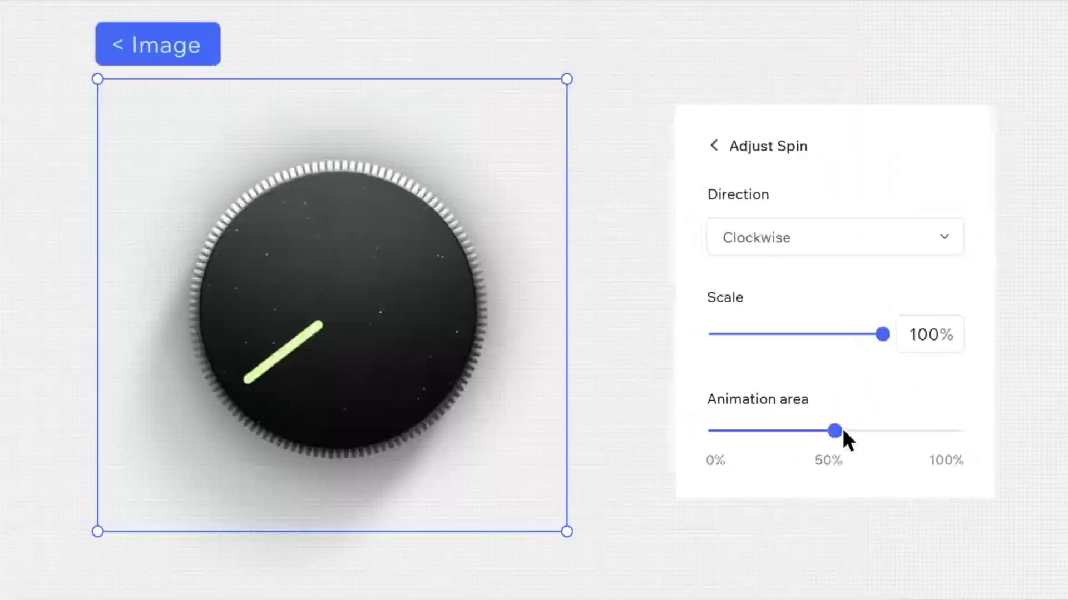
pyautogui.moveTo(839, 431); pyautogui.dragTo(960, 431)
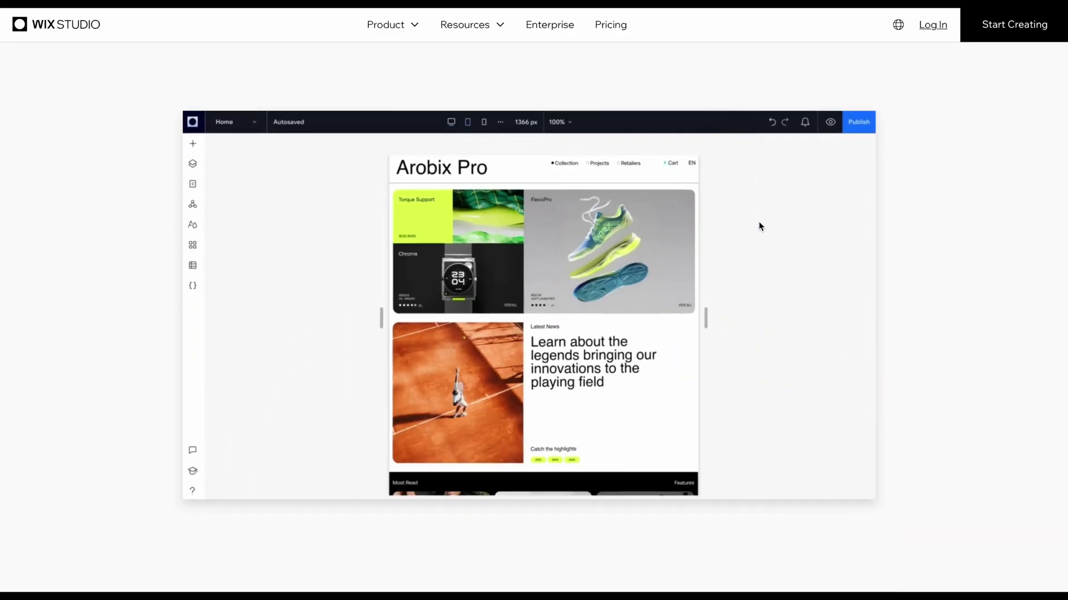
pyautogui.scroll(-6, 759, 228)
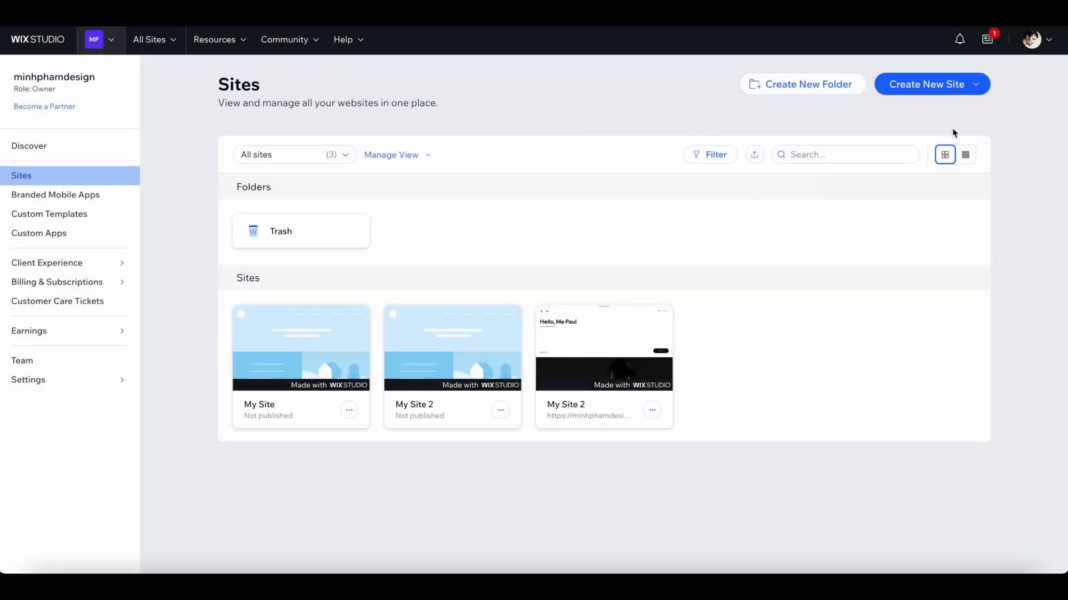
# Step: Create a new Wix Studio site from a blank canvas
pyautogui.click(920, 84)
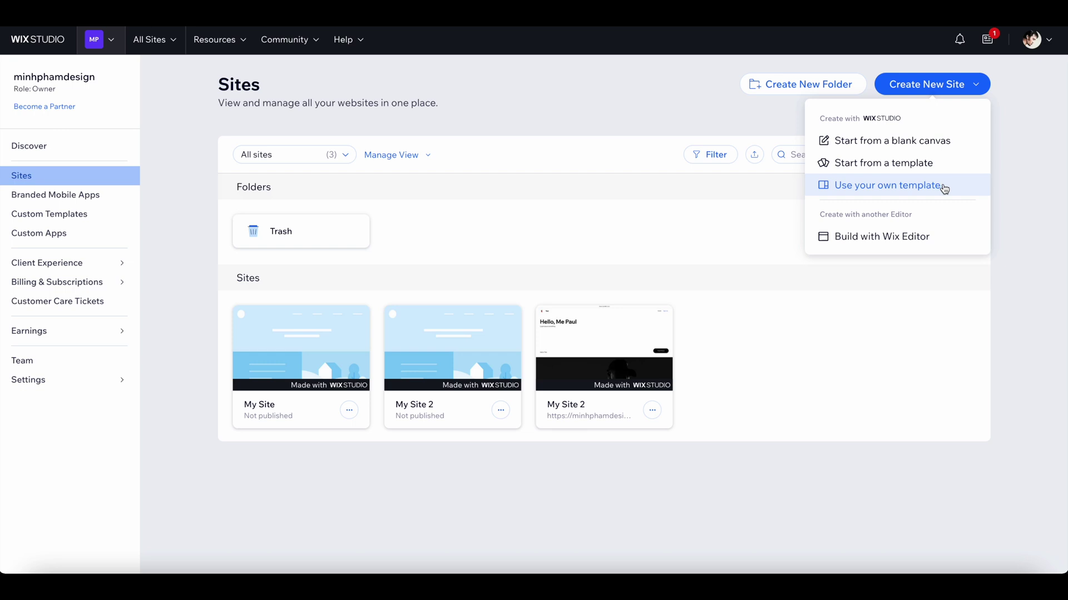
pyautogui.click(936, 146)
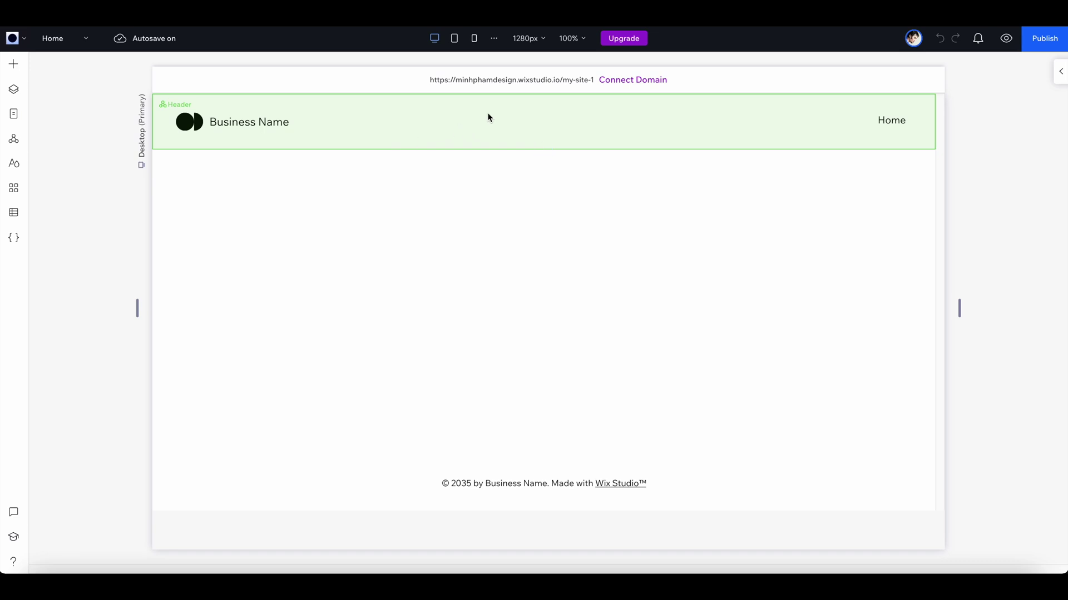
# Step: Inspect the blank page at the tablet and mobile breakpoints and return to the desktop breakpoint
pyautogui.click(454, 40)
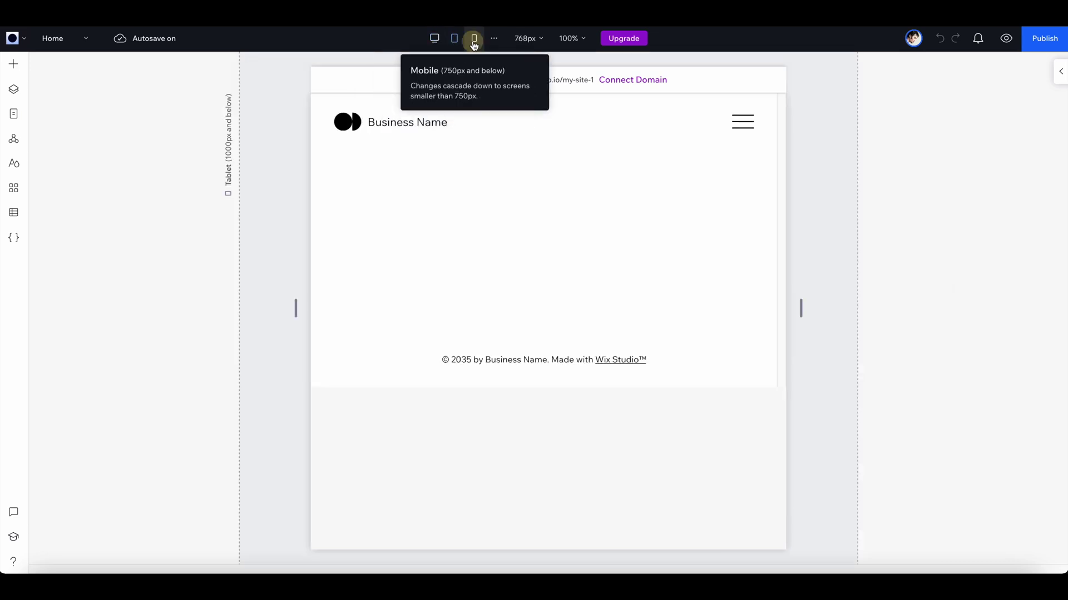
pyautogui.click(474, 39)
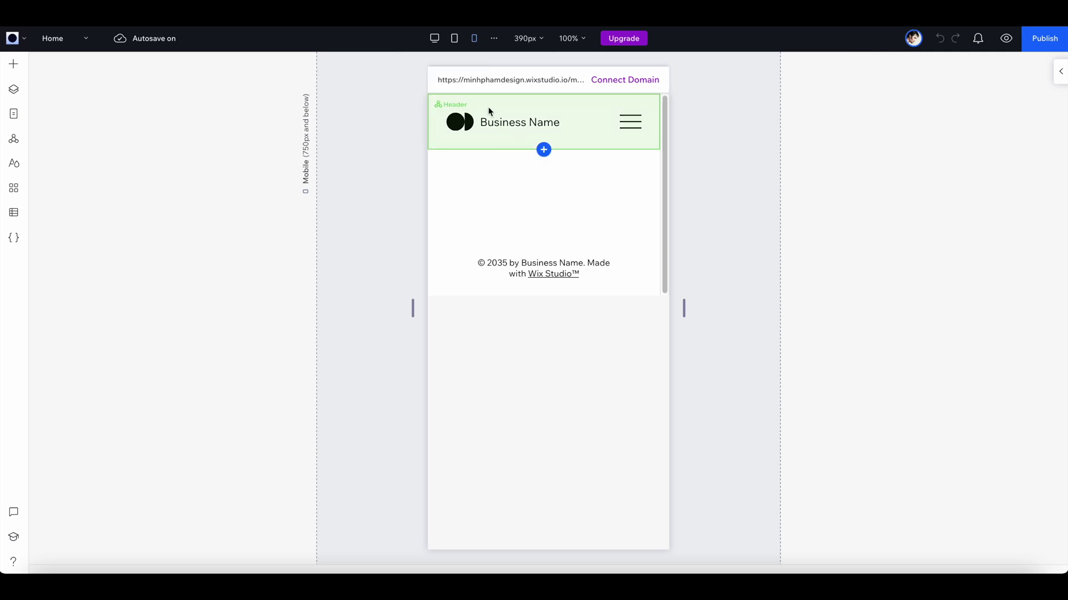
pyautogui.click(454, 39)
pyautogui.click(434, 37)
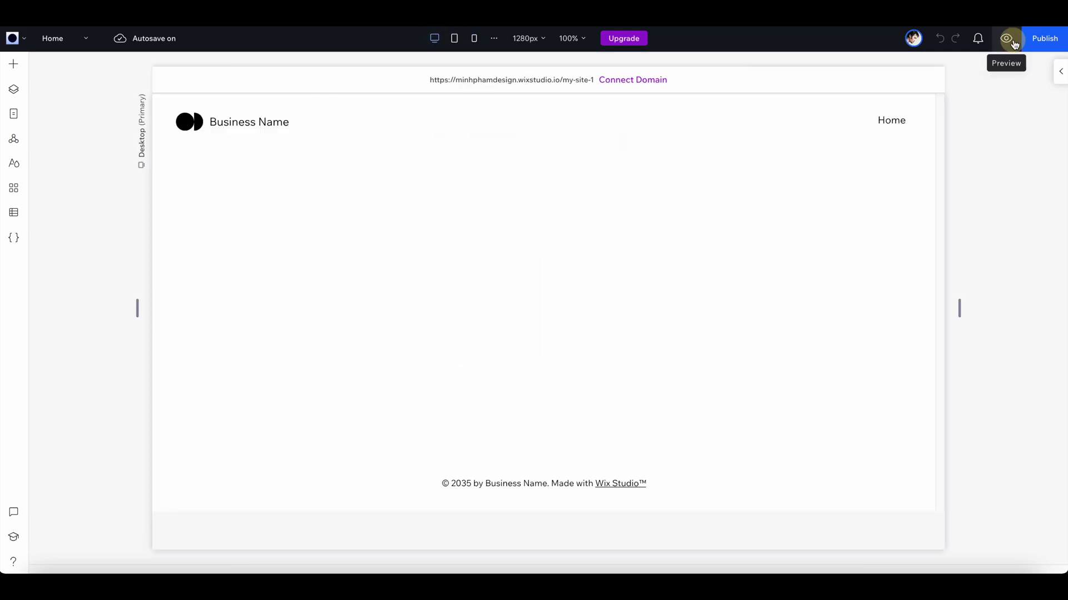
# Step: Preview the desktop page, return to editing and dismiss the publish prompt without publishing
pyautogui.click(1013, 43)
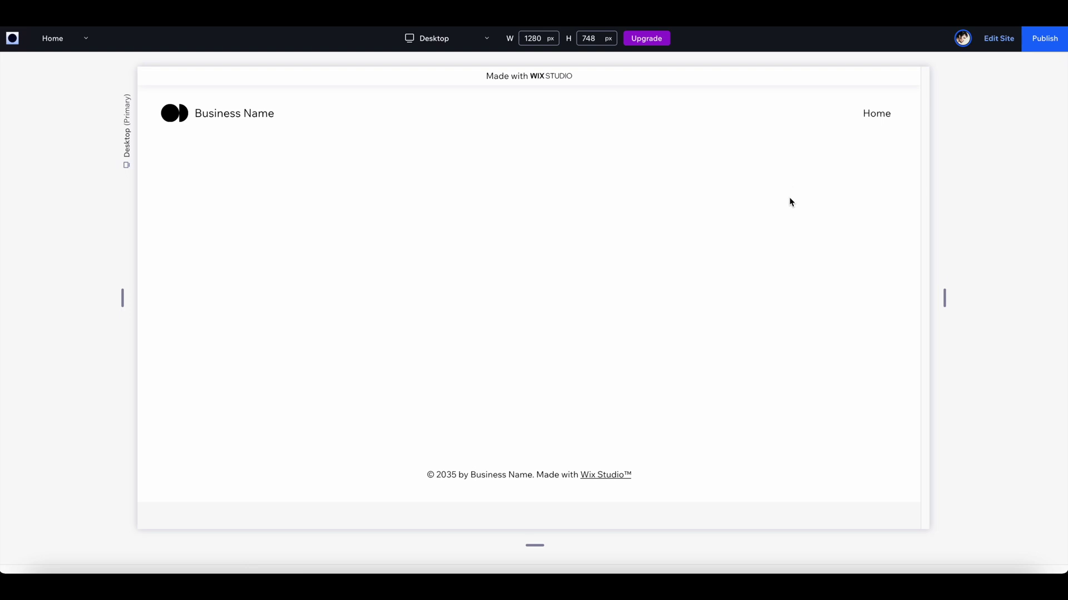
pyautogui.click(993, 40)
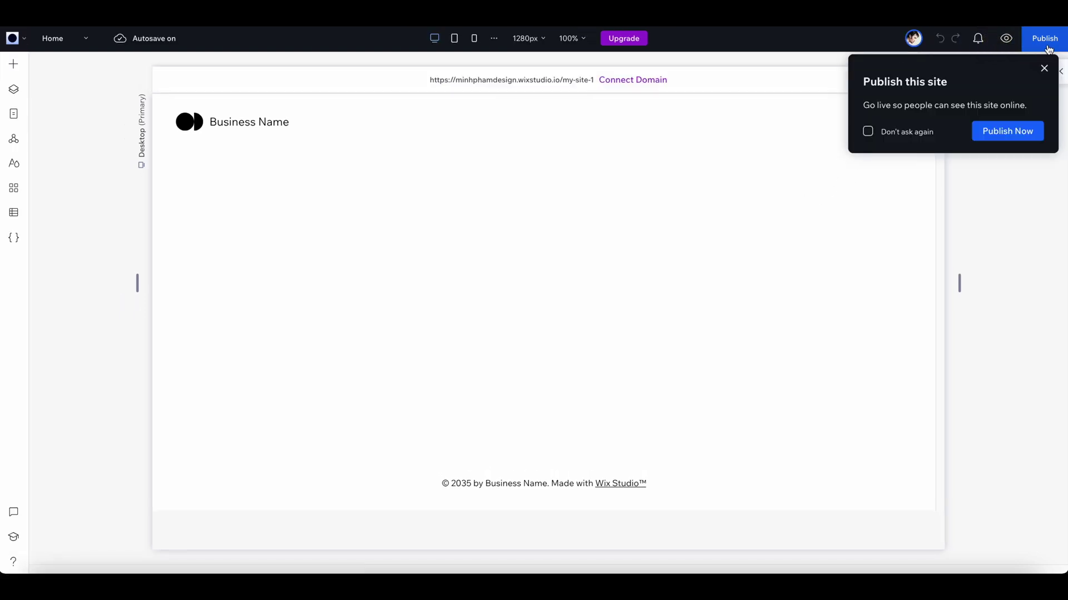
pyautogui.click(1044, 69)
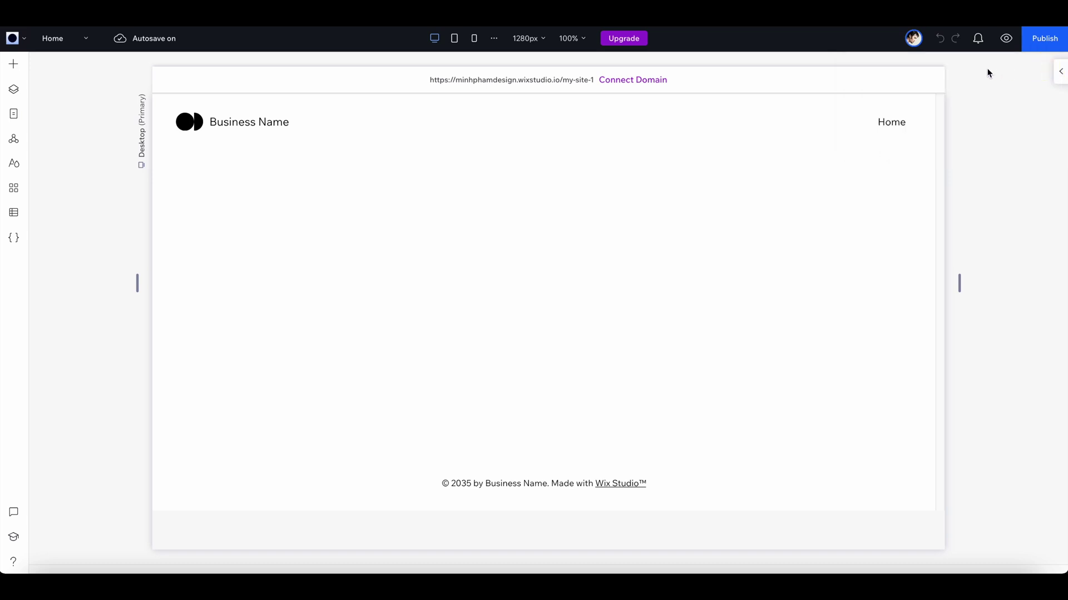
# Step: Examine the Quick Add elements, the saved assets and the Welcome section designs that can be added to the page
pyautogui.click(15, 67)
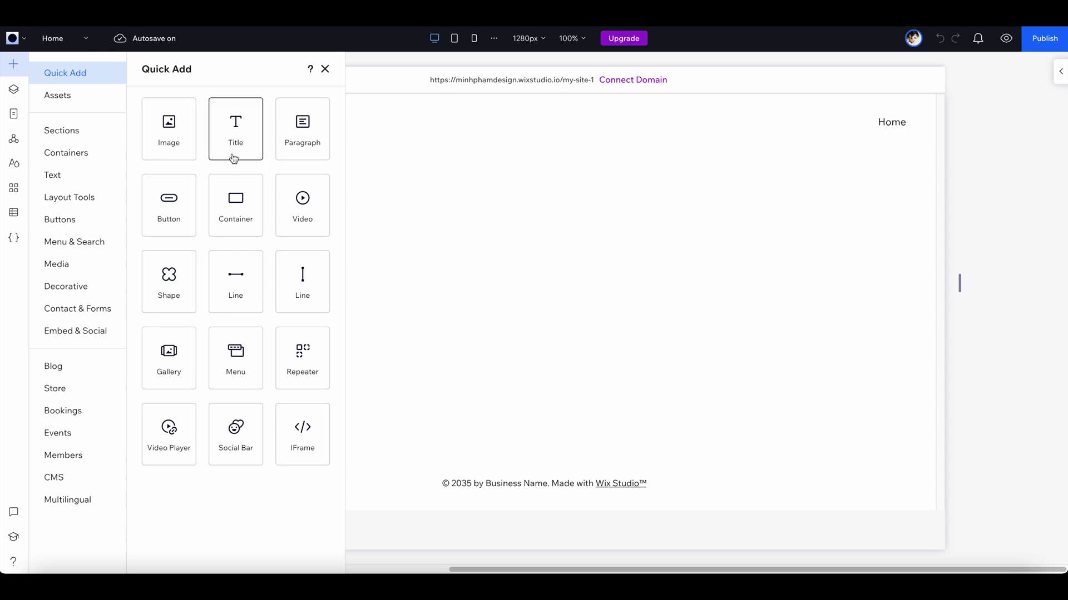
pyautogui.click(60, 99)
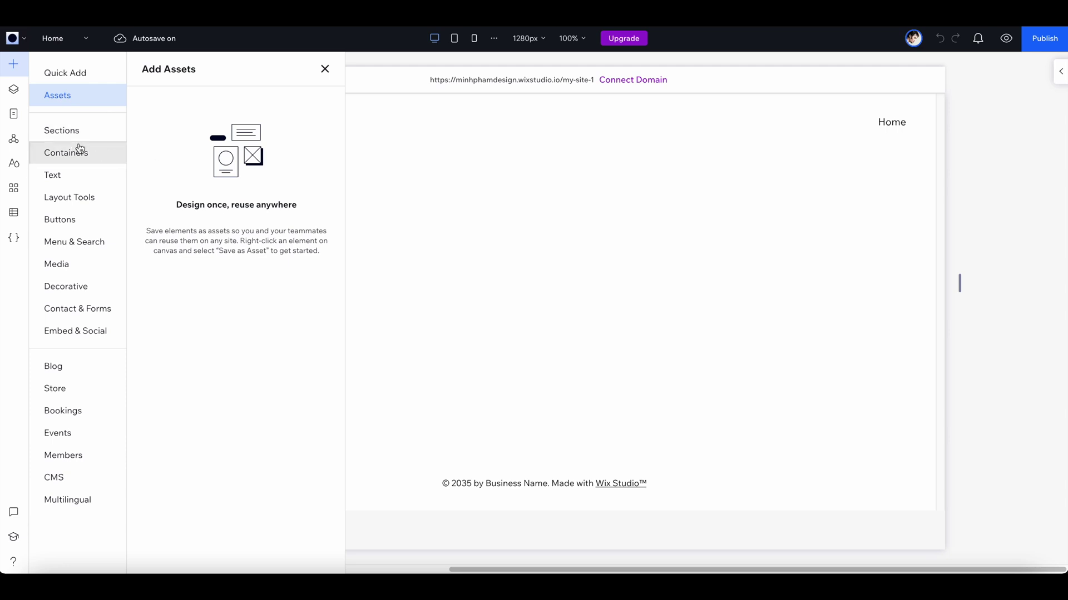
pyautogui.click(63, 133)
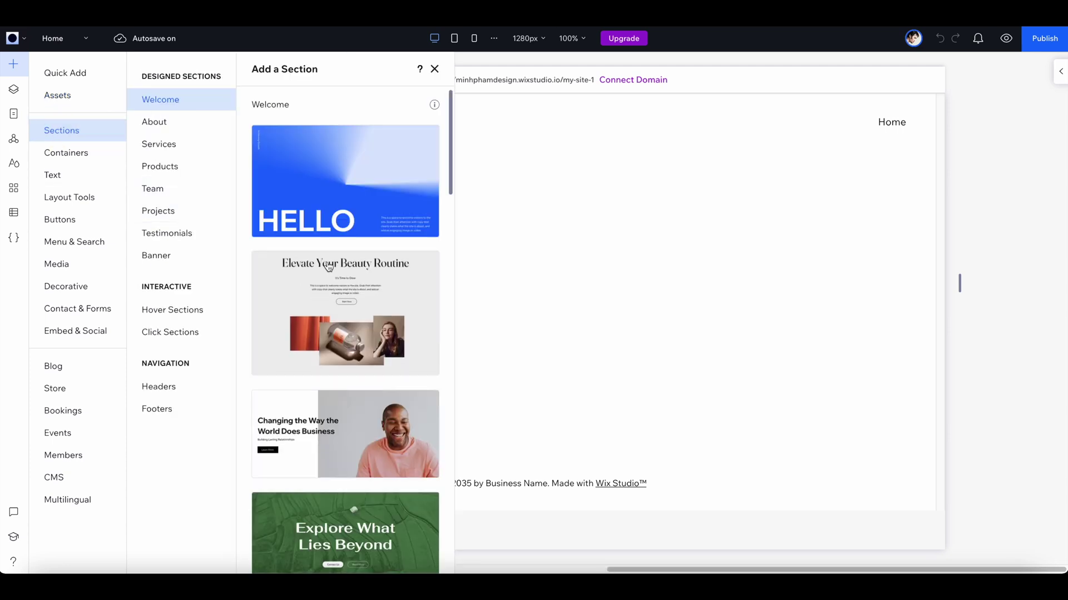
pyautogui.scroll(-1, 372, 479)
pyautogui.scroll(-5, 370, 478)
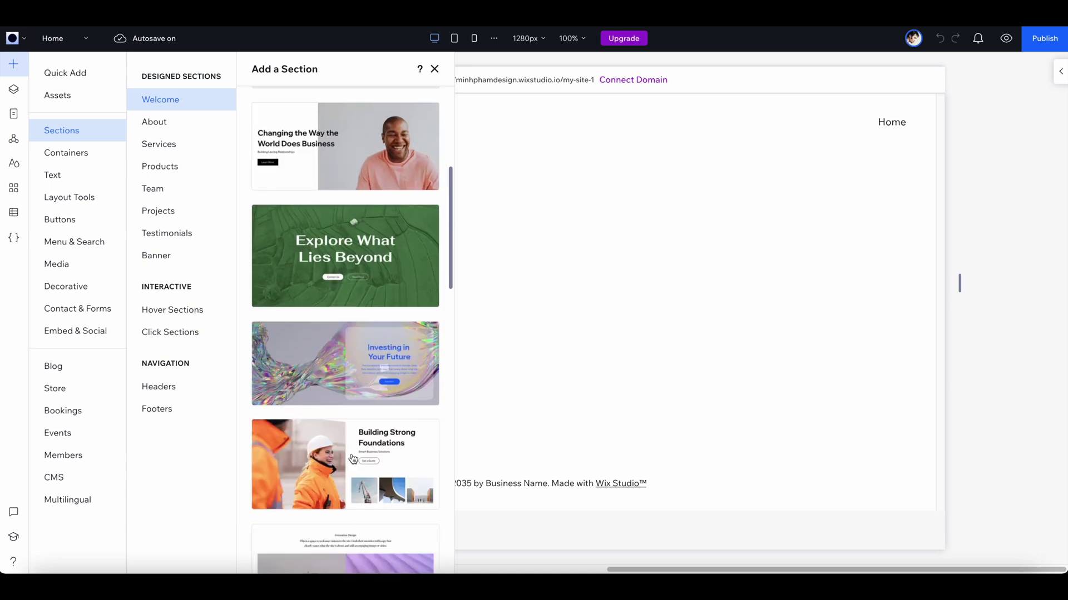
pyautogui.scroll(-1, 340, 427)
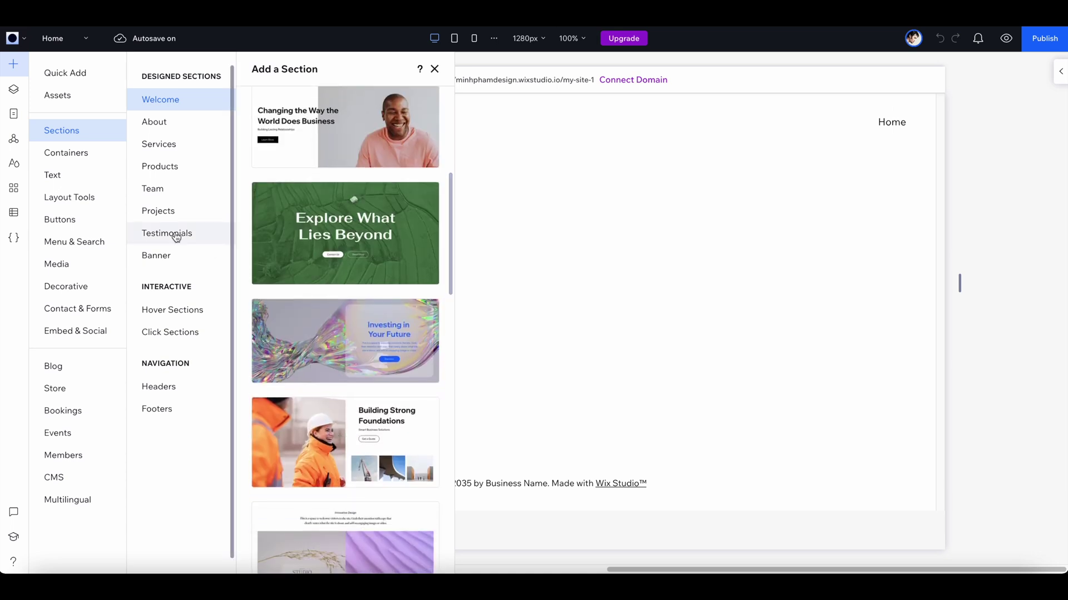
# Step: Examine the containers, layout tools, menu and search elements, media and decorative elements available for the page
pyautogui.click(69, 156)
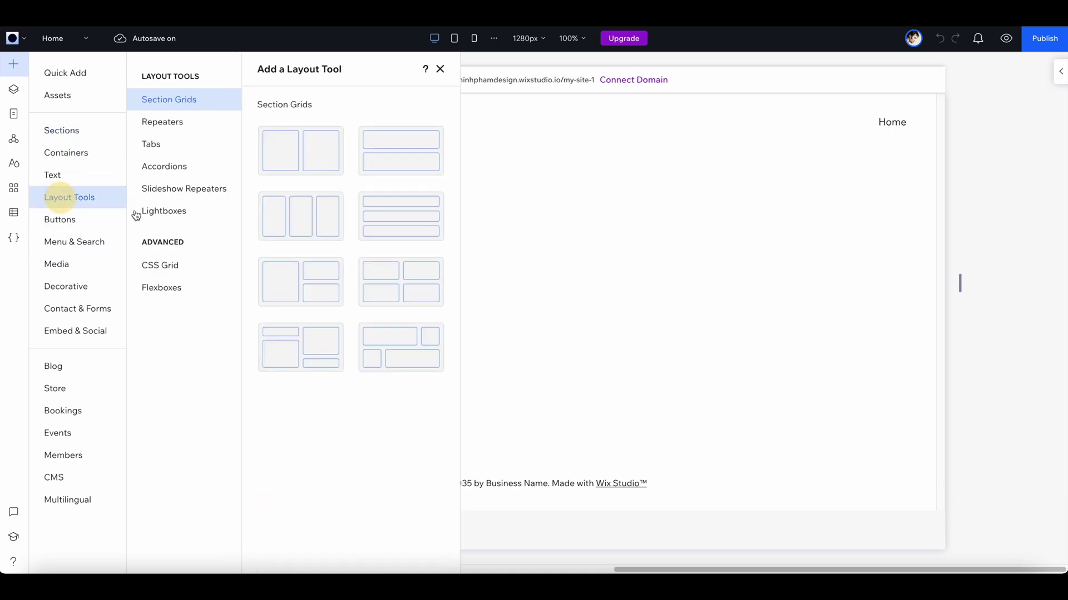
pyautogui.moveTo(83, 241)
pyautogui.scroll(-4, 360, 333)
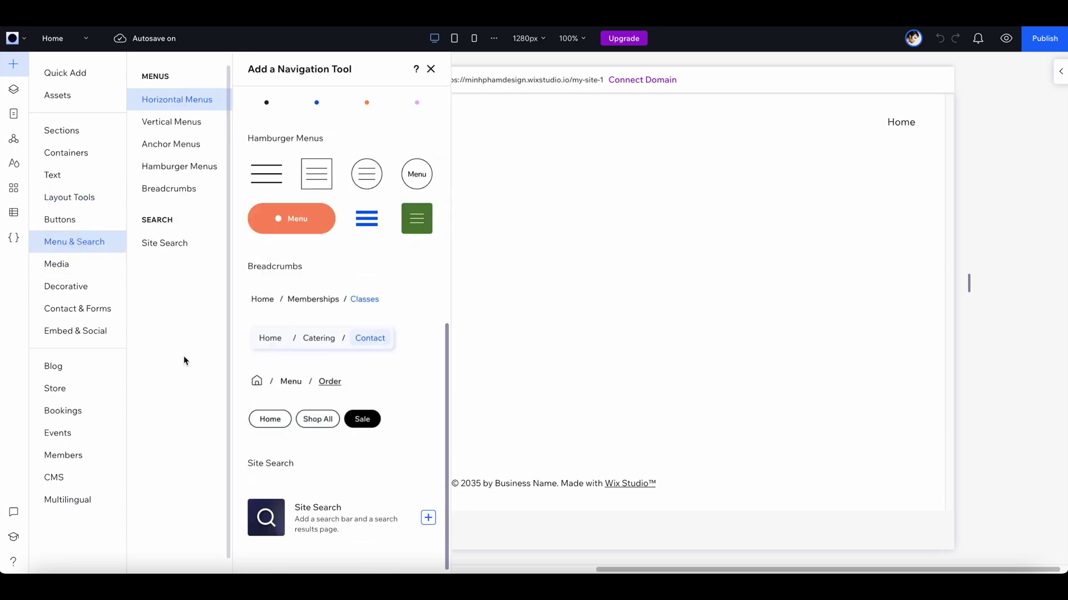
pyautogui.moveTo(67, 264)
pyautogui.scroll(-3, 388, 277)
pyautogui.scroll(4, 389, 277)
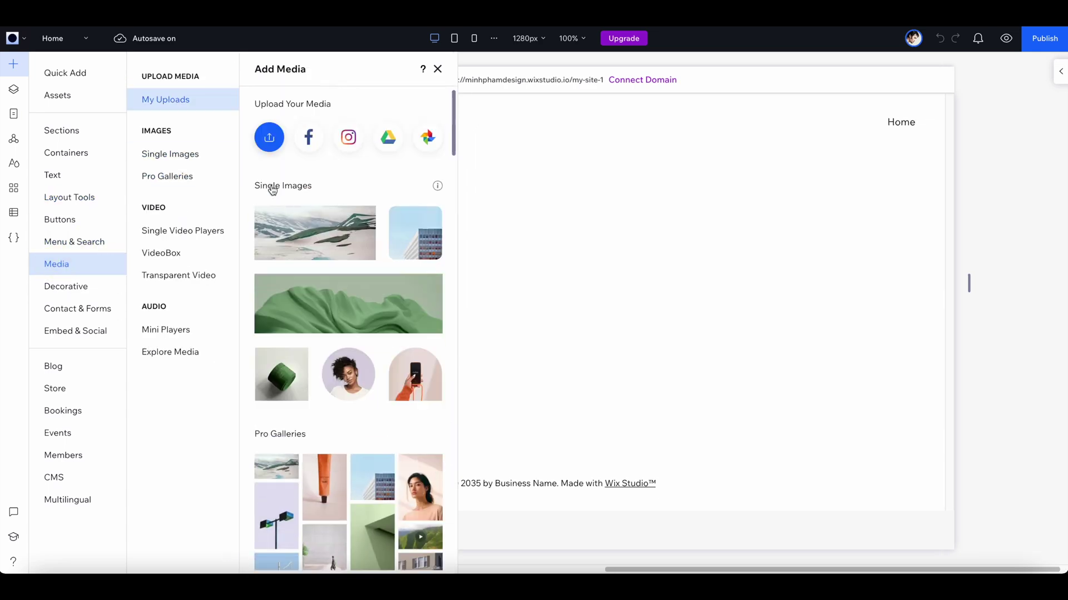
pyautogui.scroll(-2, 261, 212)
pyautogui.moveTo(66, 286)
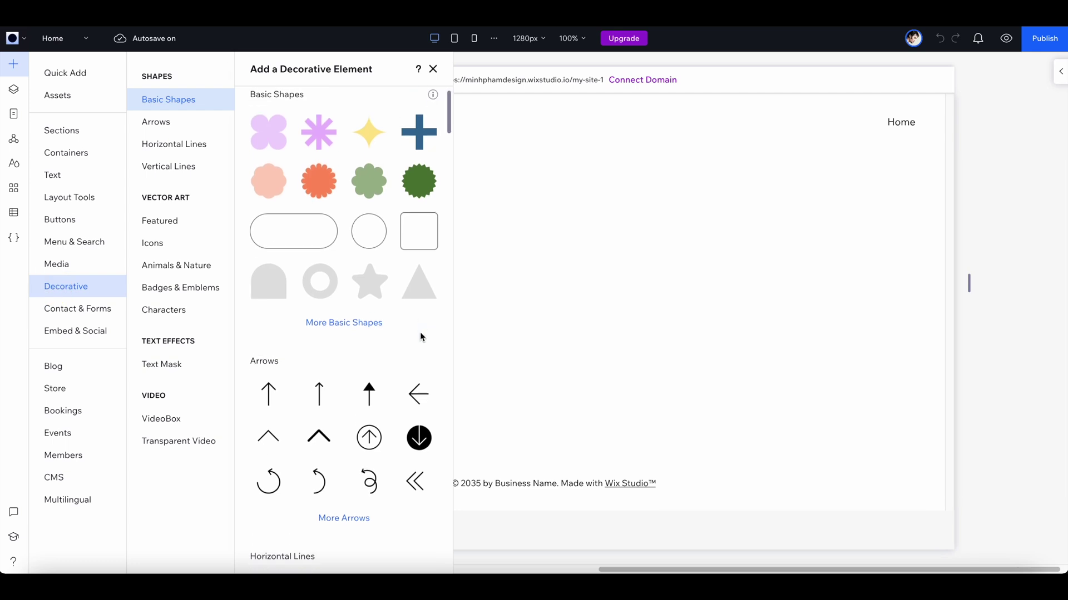
pyautogui.scroll(-5, 389, 342)
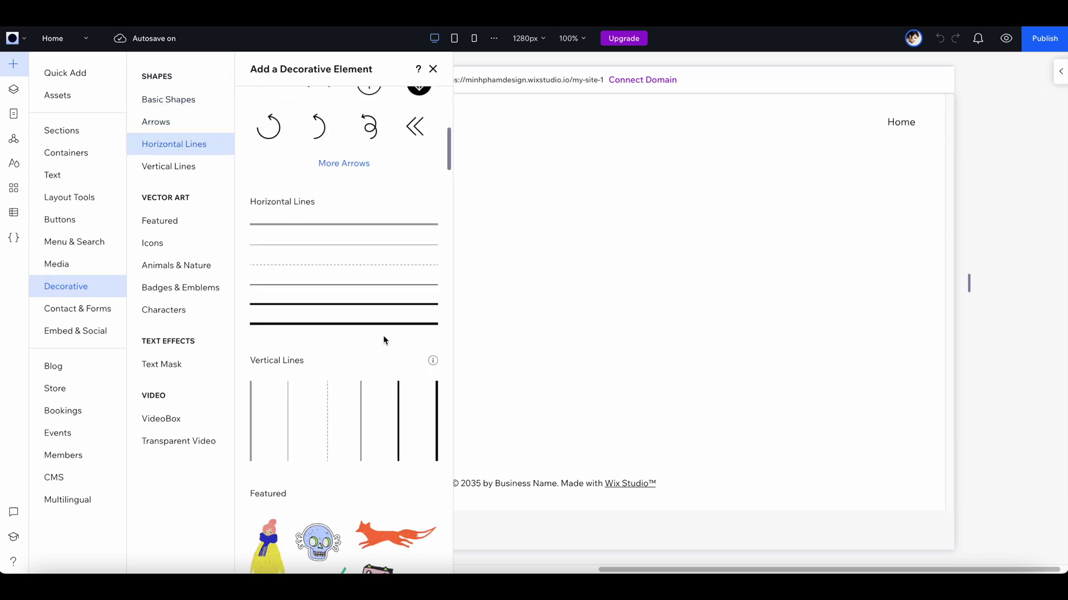
# Step: Examine the page layers, site pages, global sections, site typography styles and the App Manager
pyautogui.click(14, 93)
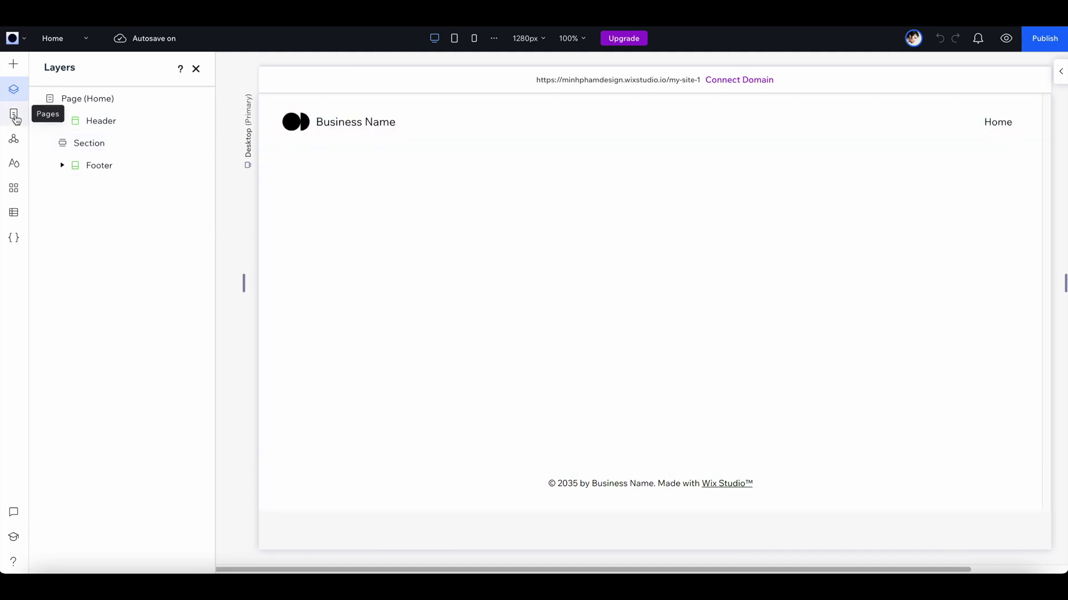
pyautogui.click(16, 117)
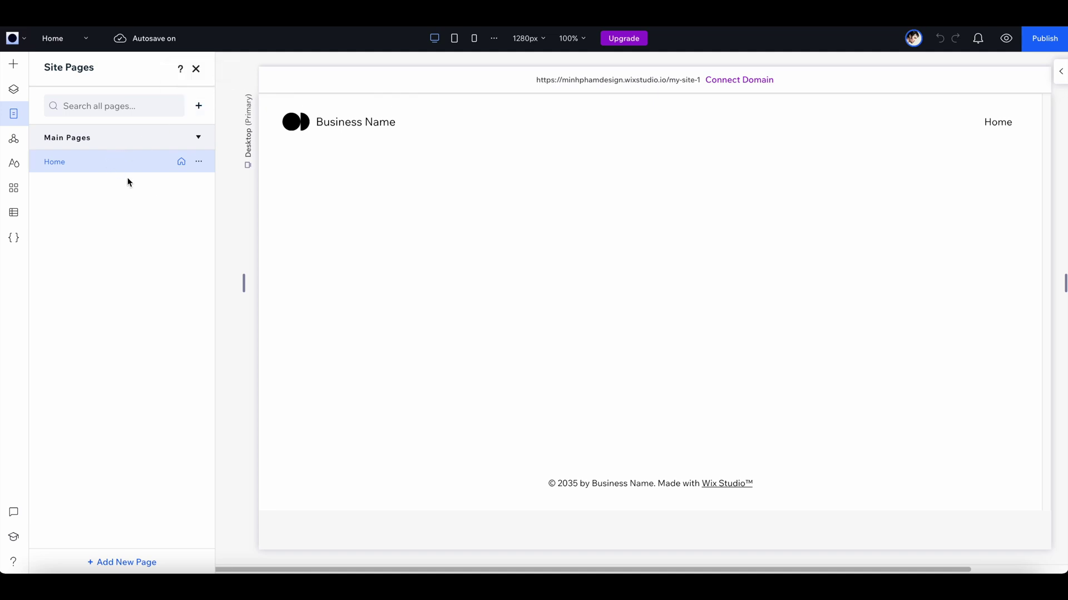
pyautogui.click(14, 142)
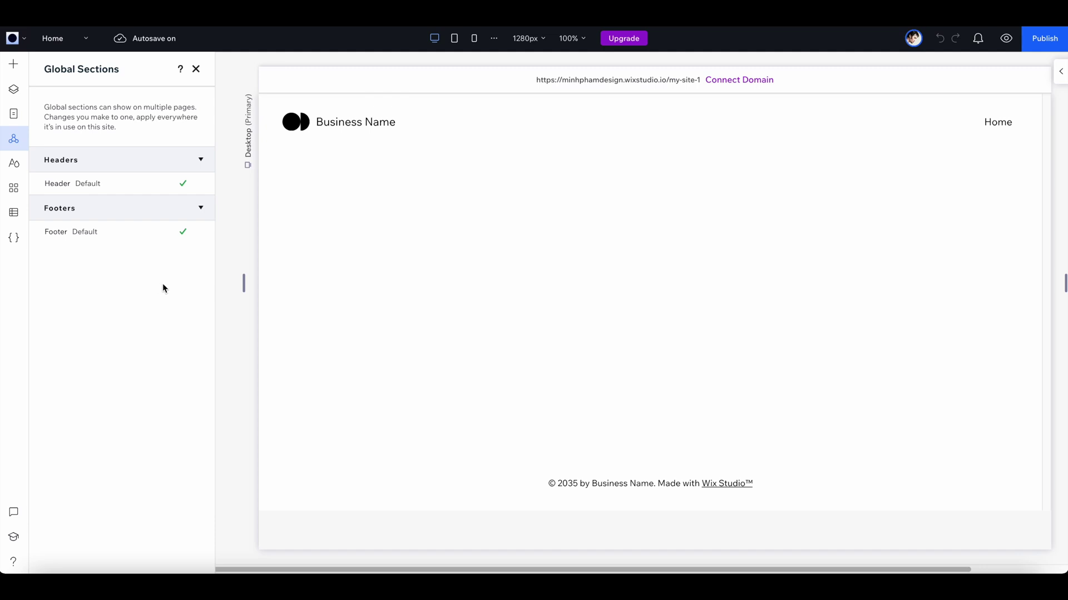
pyautogui.click(13, 163)
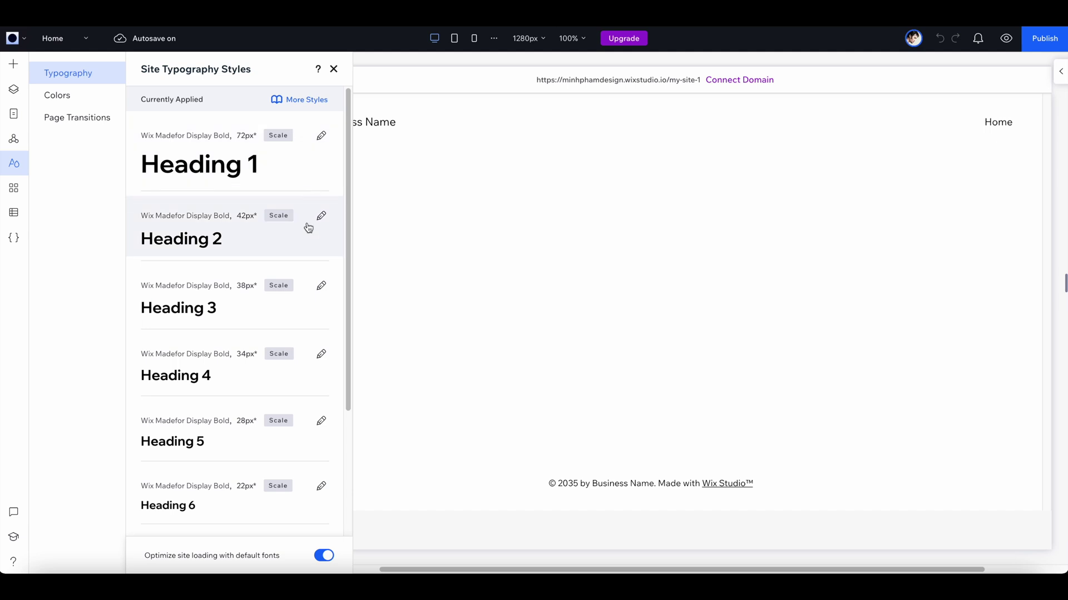
pyautogui.click(10, 194)
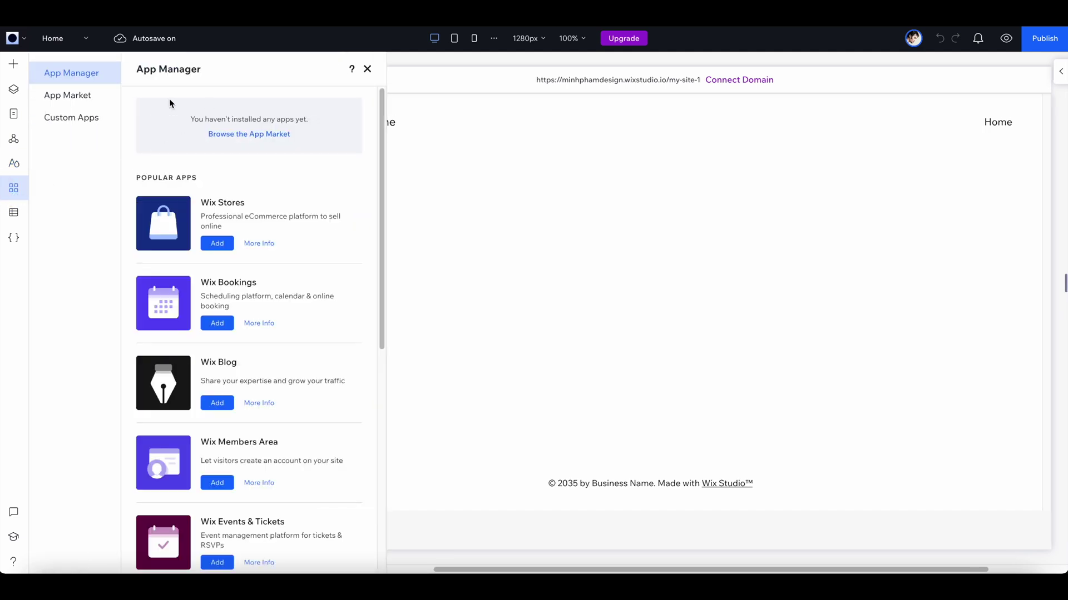
# Step: Examine the App Market's Media & Content gallery apps and the Wix Pro Gallery details
pyautogui.click(105, 95)
pyautogui.moveTo(217, 270)
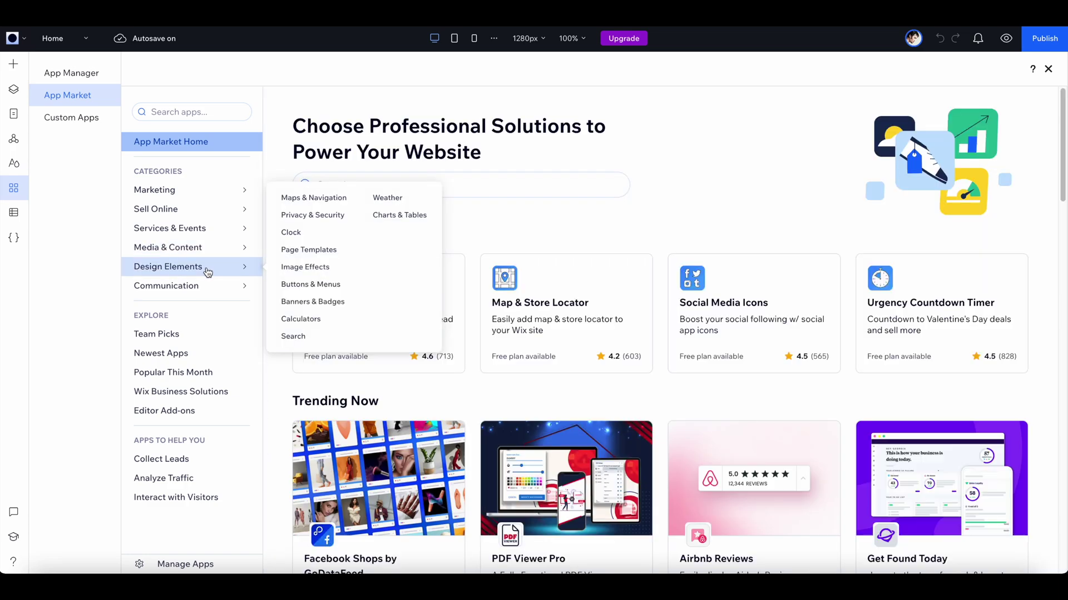
pyautogui.click(167, 247)
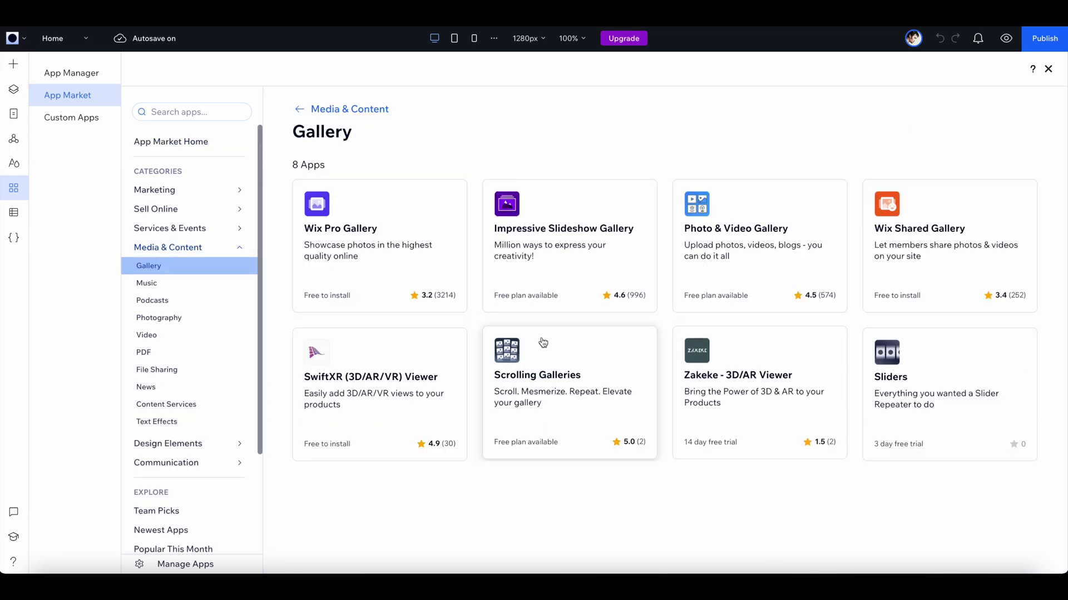
pyautogui.click(401, 260)
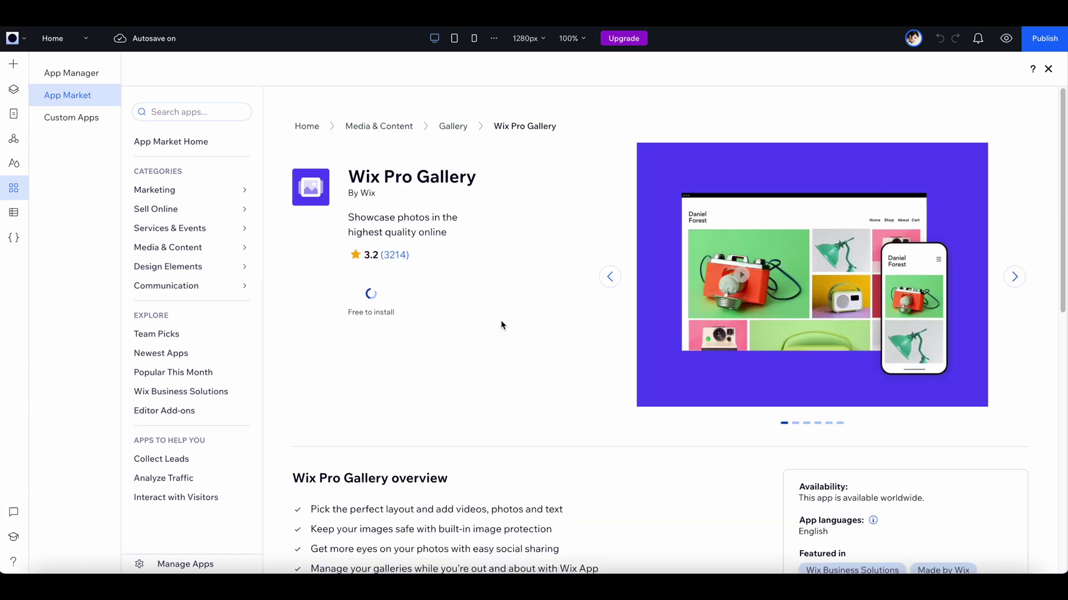
# Step: Examine the CMS and custom code options for the site, then return to the bare page canvas
pyautogui.click(13, 215)
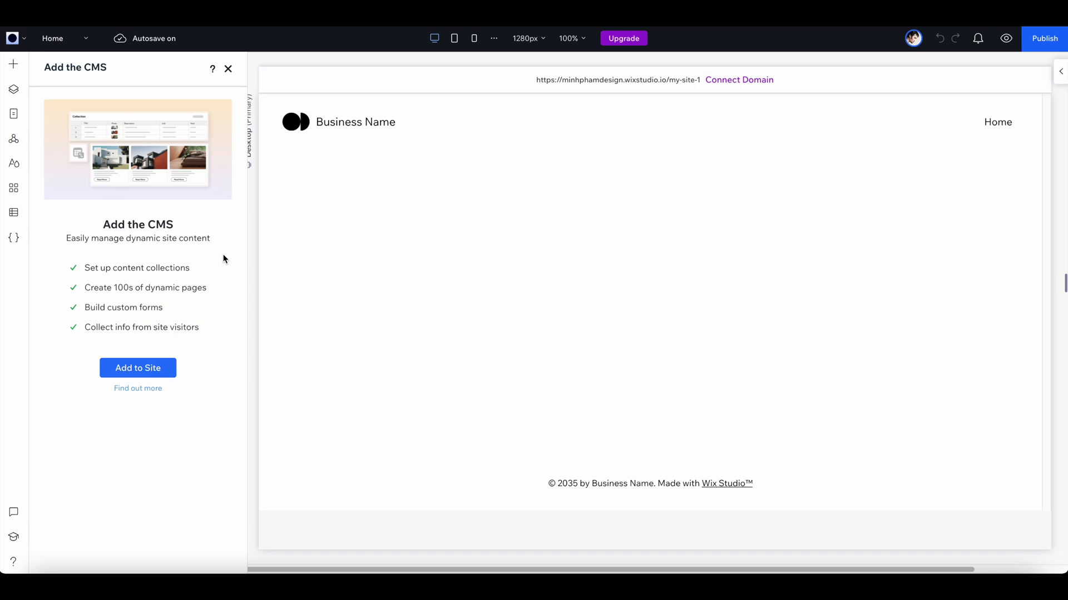
pyautogui.click(15, 238)
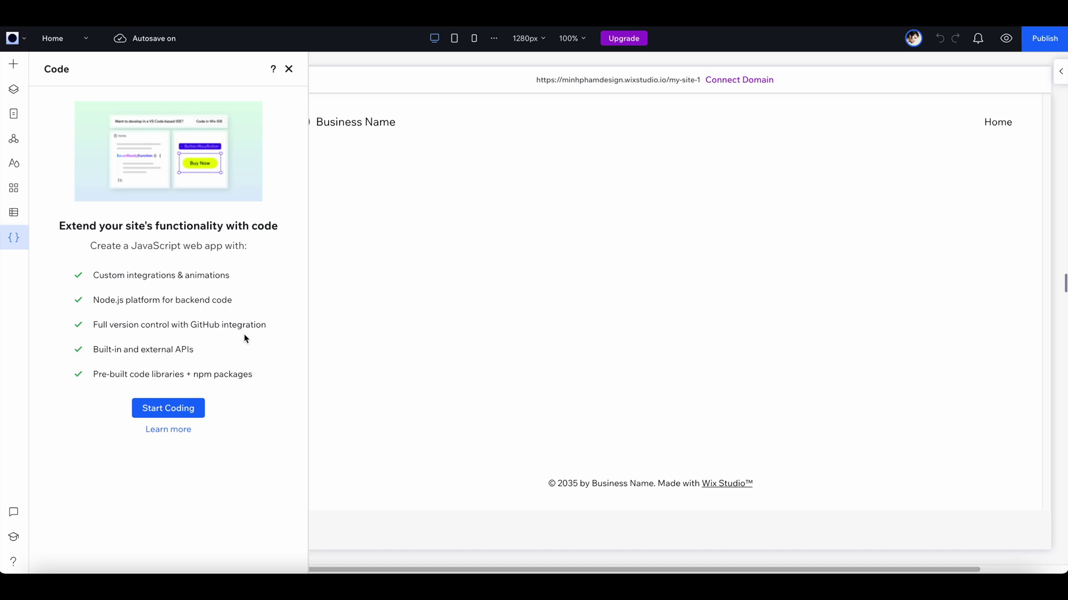
pyautogui.click(290, 70)
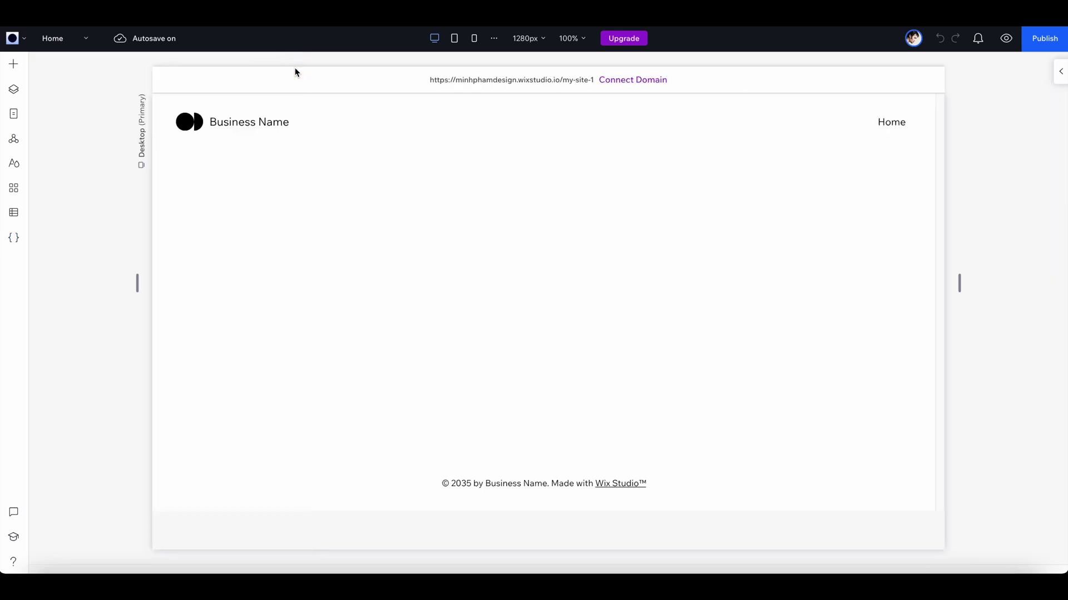
# Step: Switch to Figma and examine the finished page design, from the contact section through the rest of the layout
pyautogui.moveTo(484, 281)
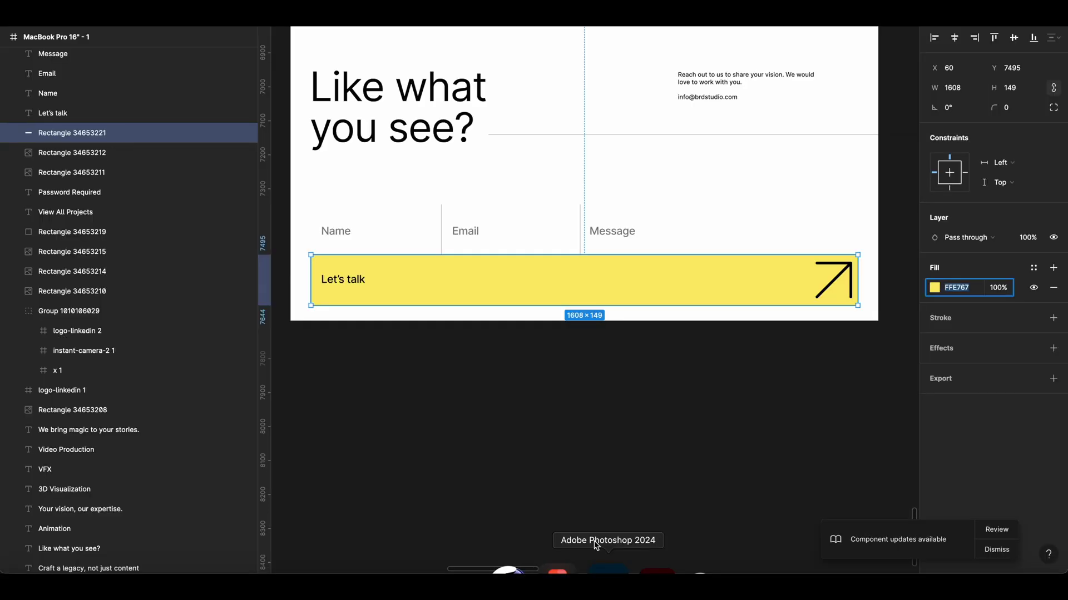
pyautogui.click(663, 409)
pyautogui.scroll(-3, 663, 409)
pyautogui.scroll(5, 662, 409)
pyautogui.scroll(5, 567, 114)
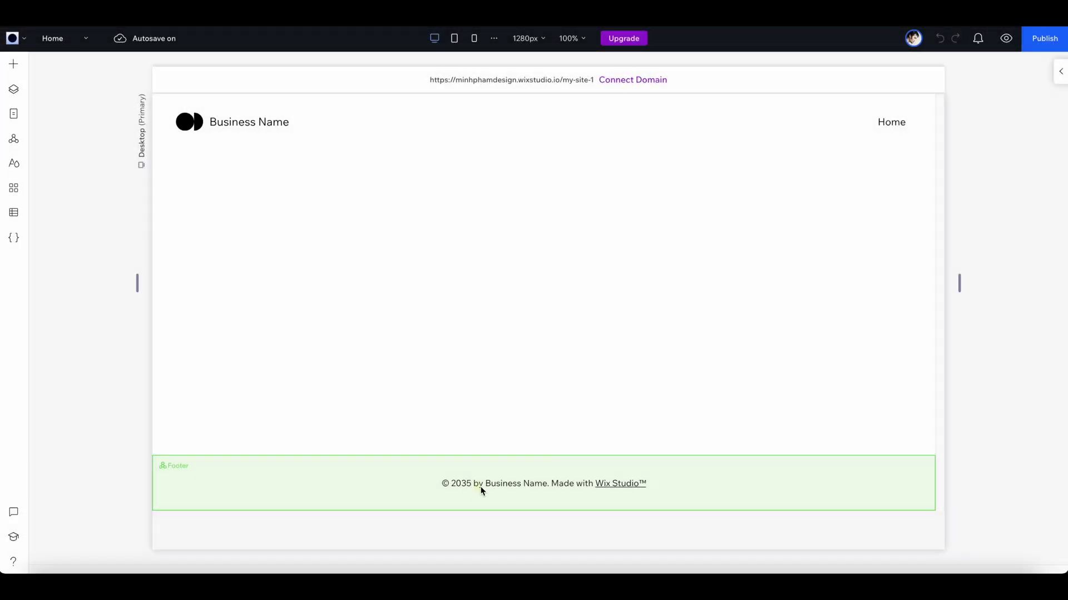
# Step: Delete the page footer, plus the business logo-and-name stack and the Home menu in the header
pyautogui.click(480, 489)
pyautogui.press('Delete')
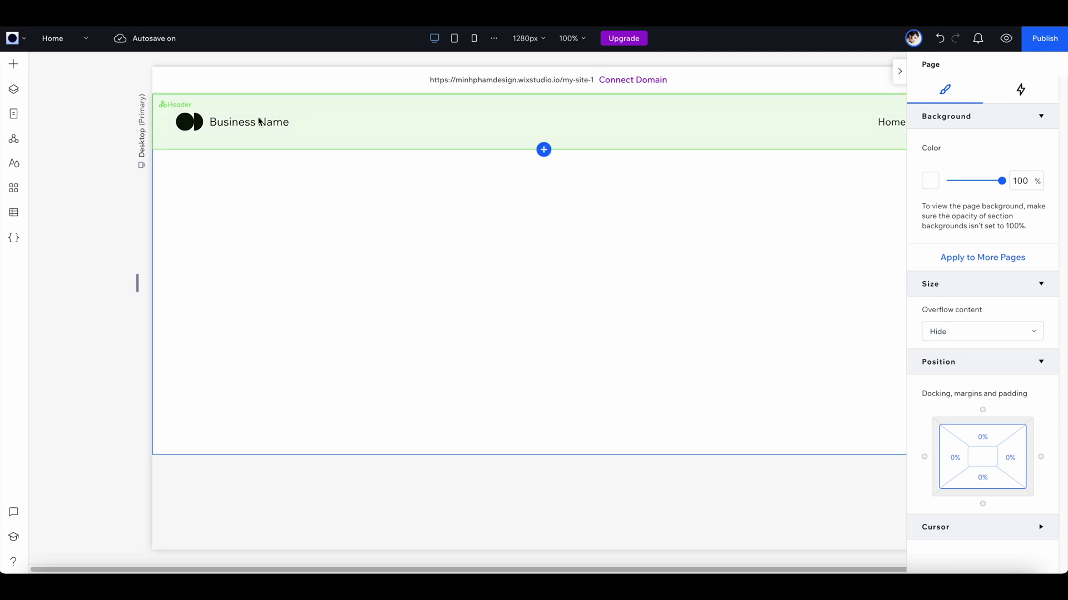
pyautogui.click(250, 128)
pyautogui.click(251, 125)
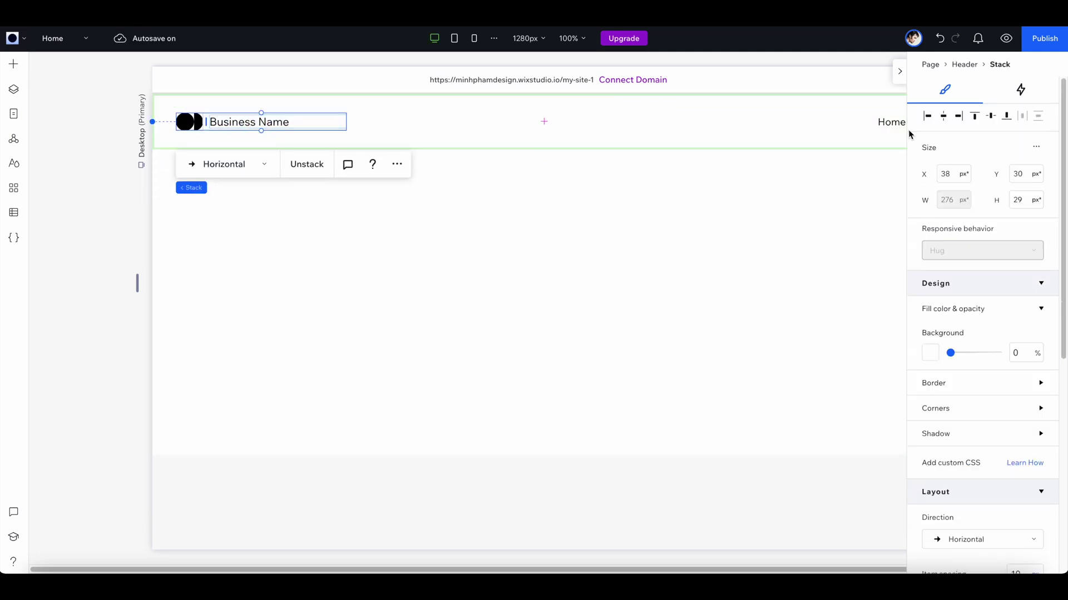
pyautogui.keyDown('shift'); pyautogui.click(886, 126); pyautogui.keyUp('shift')
pyautogui.press('Delete')
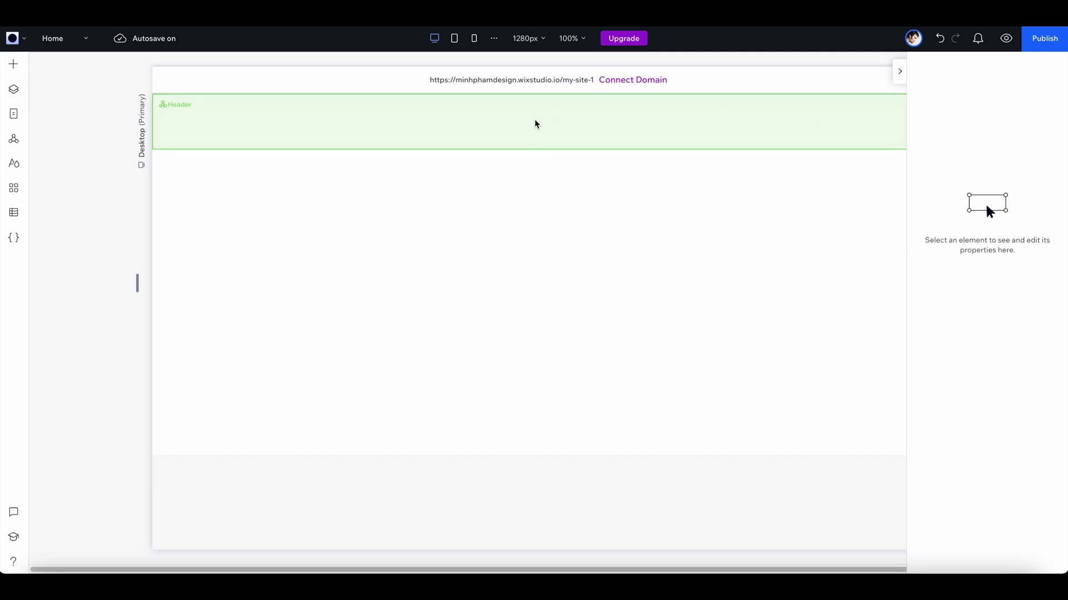
# Step: Upload BRD.svg, X.svg, IG.svg and LinkedIn.svg from the computer's SVG folder to the site's media files
pyautogui.click(306, 135)
pyautogui.click(12, 65)
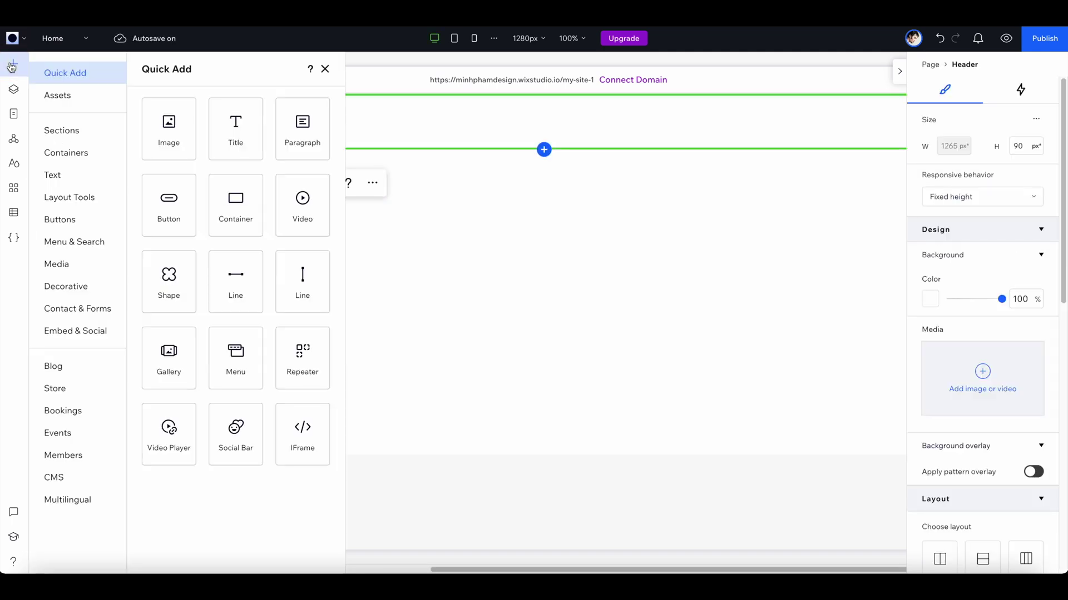
pyautogui.click(88, 266)
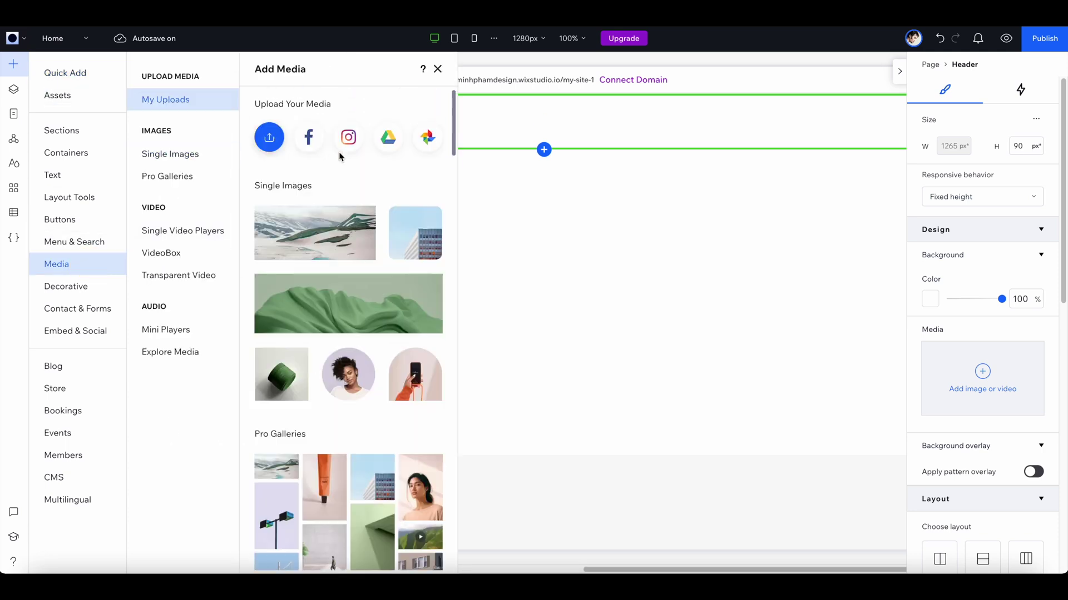
pyautogui.click(267, 142)
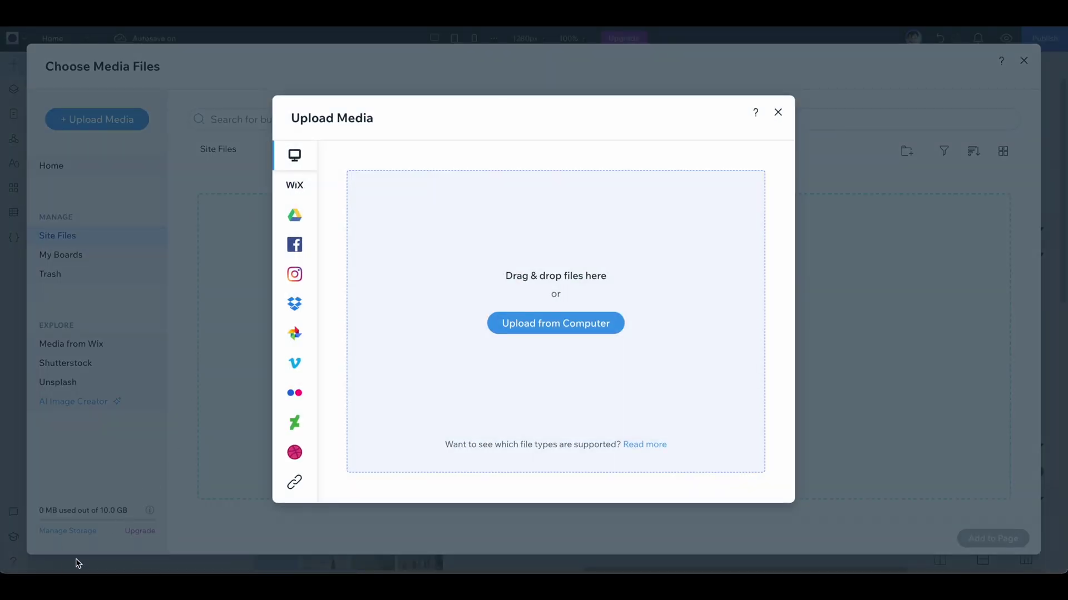
pyautogui.click(39, 572)
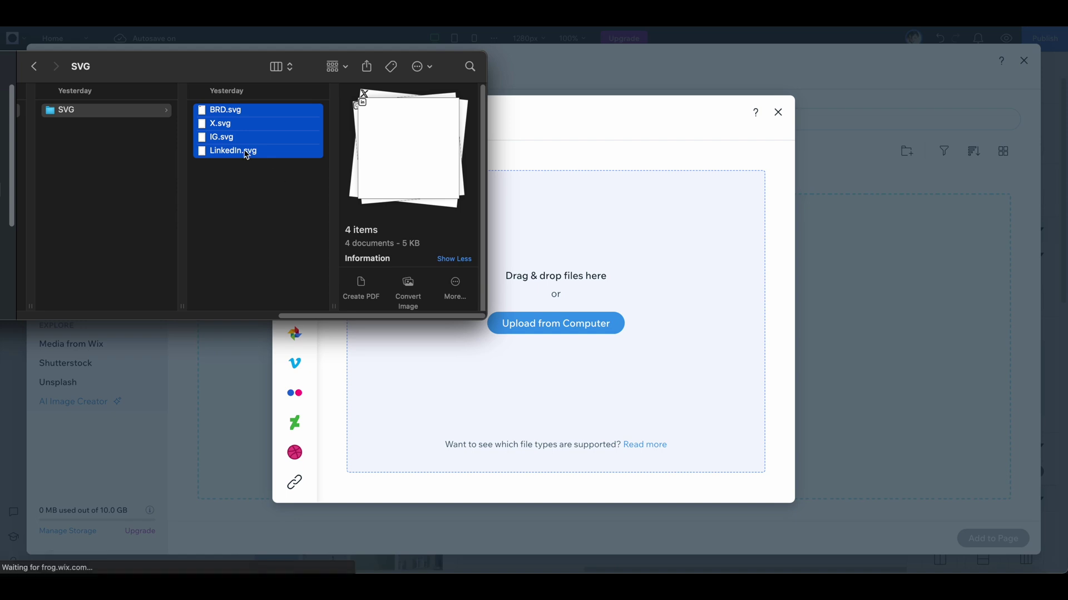
pyautogui.moveTo(247, 154); pyautogui.dragTo(571, 268)
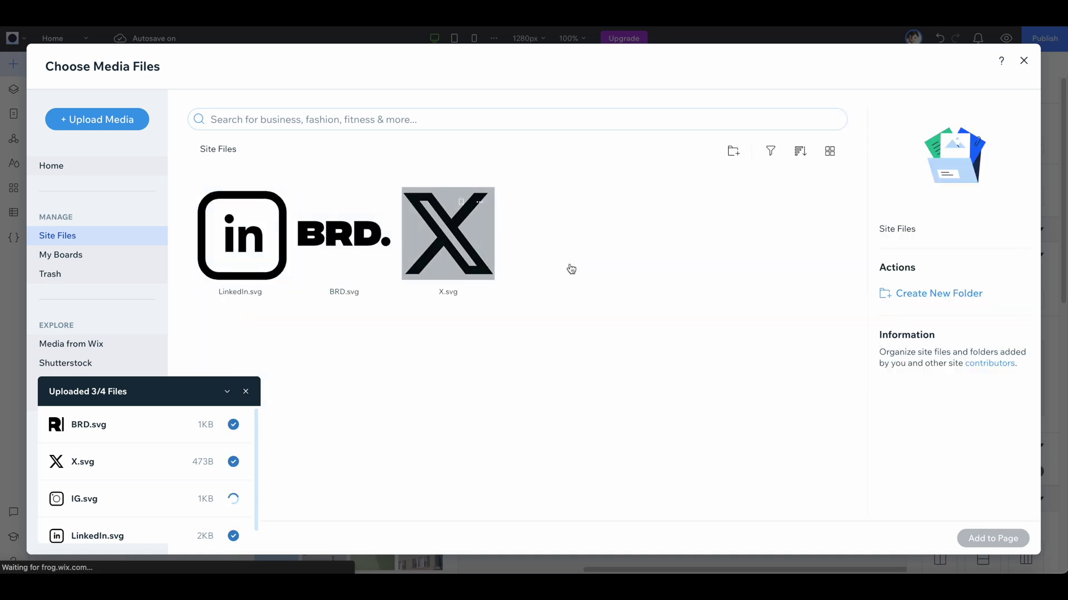
pyautogui.press('Escape')
# Step: Place the BRD.svg logo in the header at 60 px wide, near the header's left edge at about X 49, Y 15 px
pyautogui.moveTo(300, 241)
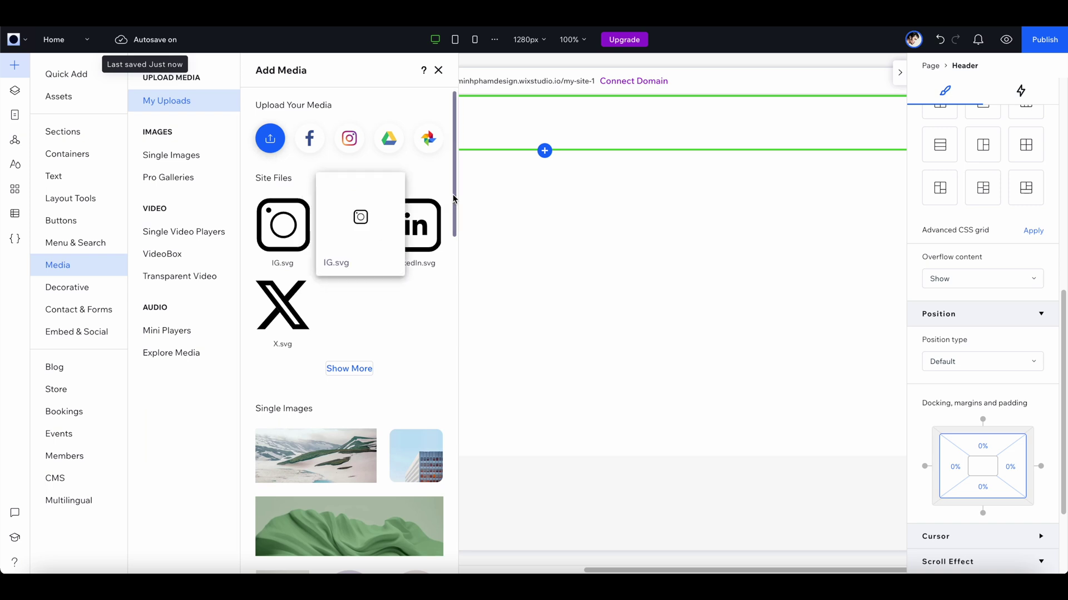
pyautogui.moveTo(351, 225); pyautogui.dragTo(500, 135)
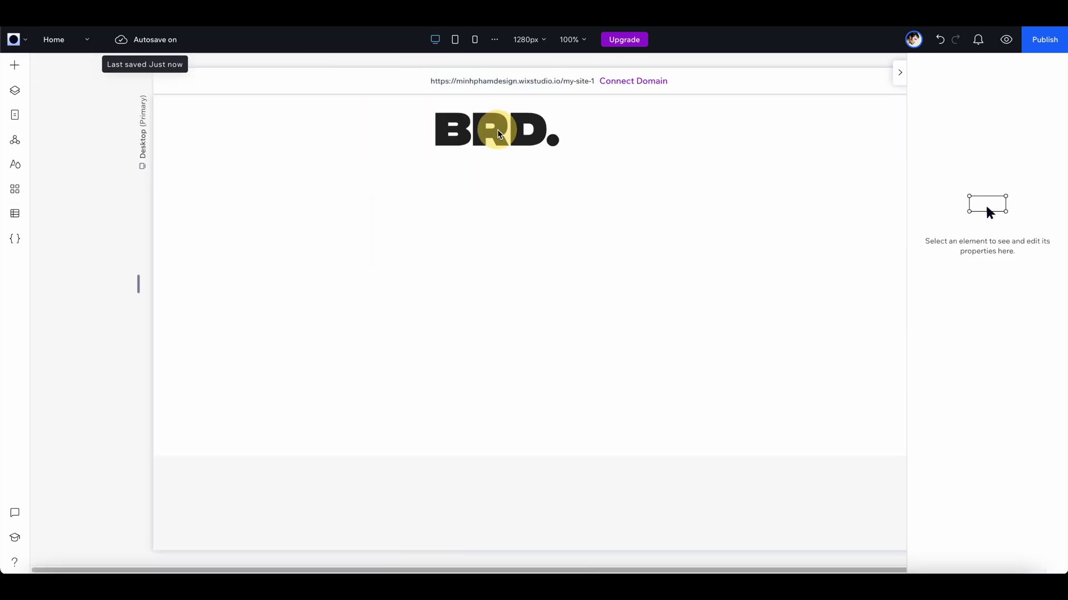
pyautogui.click(499, 135)
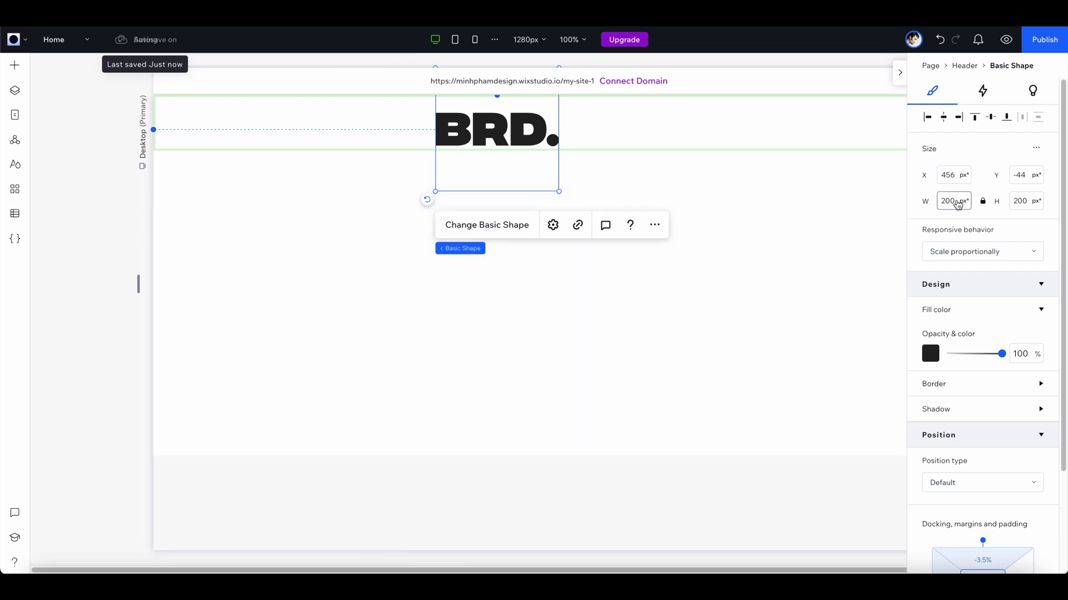
pyautogui.click(951, 201)
pyautogui.press('Return')
pyautogui.moveTo(452, 106); pyautogui.dragTo(201, 123)
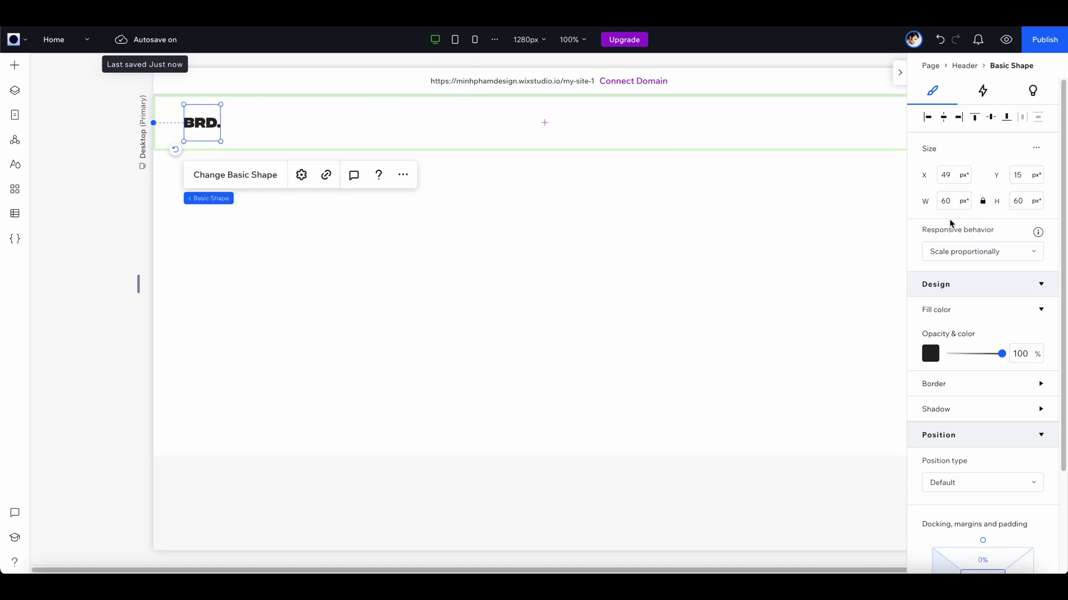
# Step: Set the BRD logo's width to 80 px
pyautogui.click(949, 203)
pyautogui.write('80')
pyautogui.press('Return')
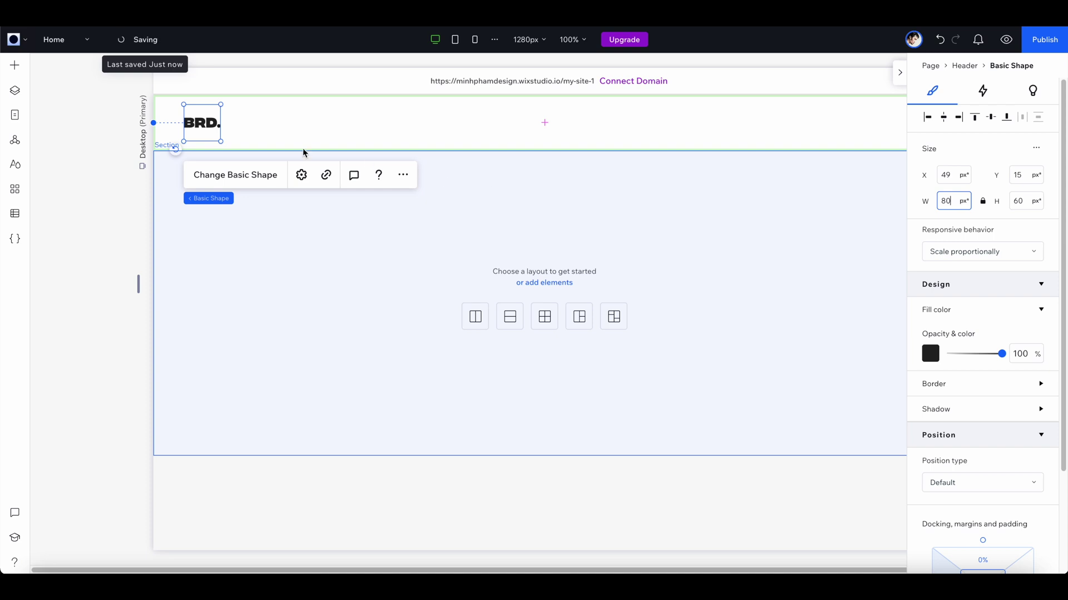
# Step: Set the header's left and right padding to 5% each
pyautogui.click(172, 141)
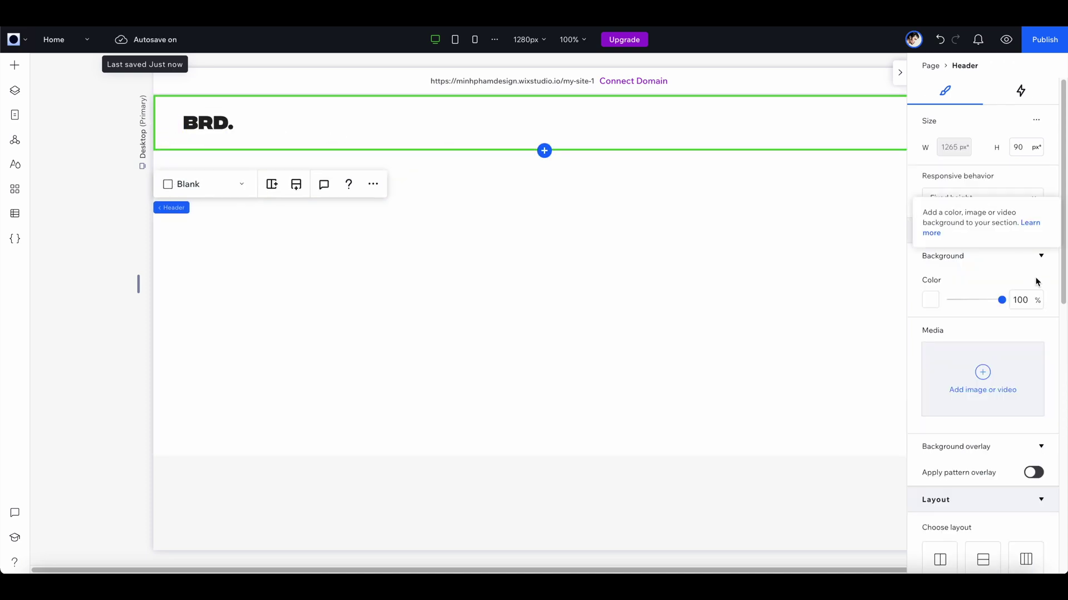
pyautogui.scroll(-10, 1035, 281)
pyautogui.click(957, 410)
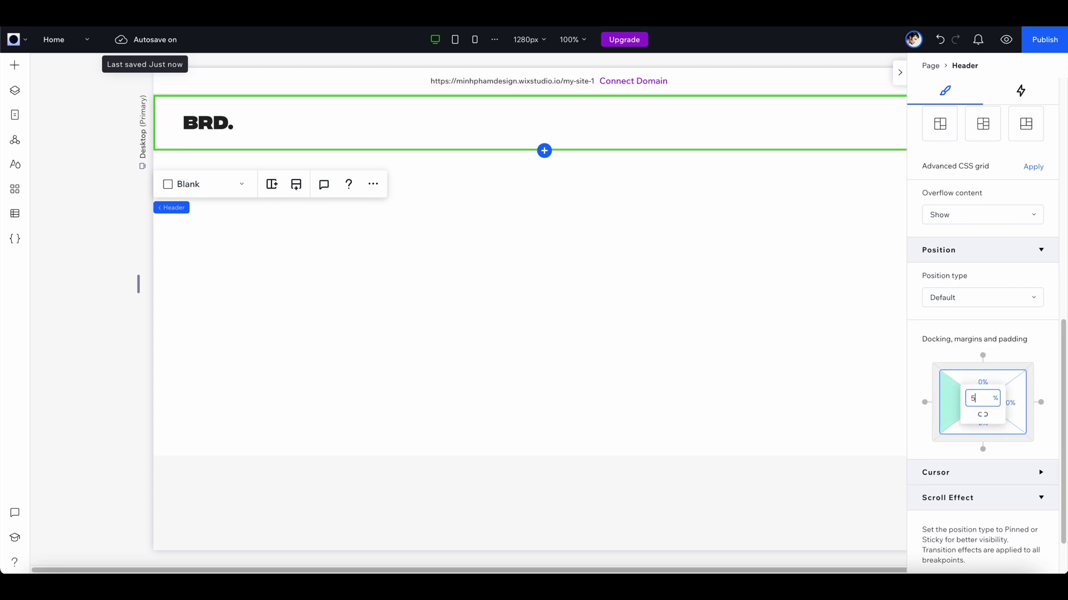
pyautogui.press('Return')
pyautogui.click(1014, 407)
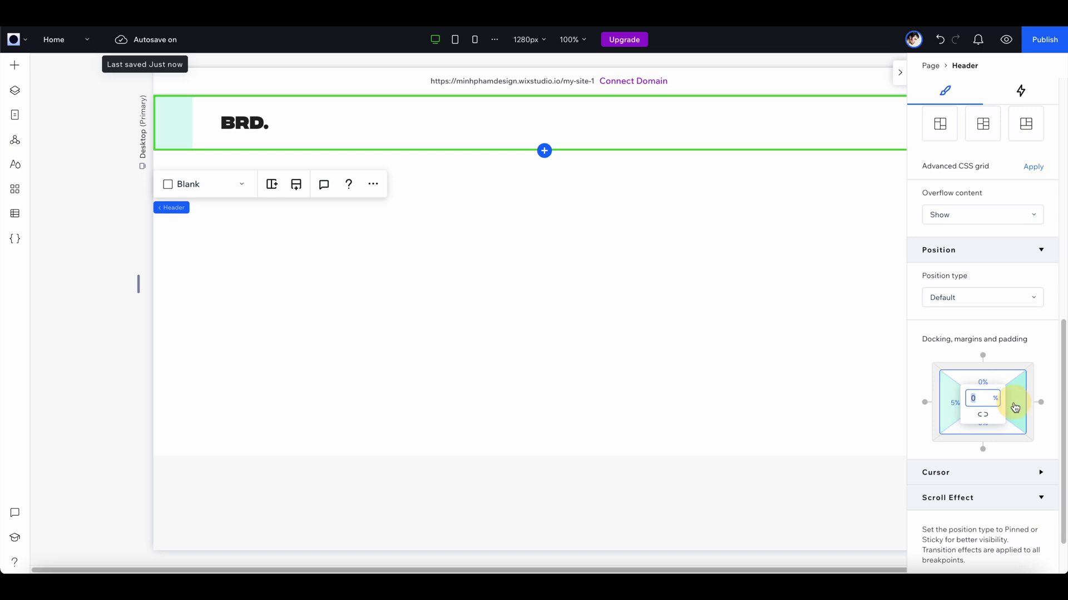
pyautogui.write('6')
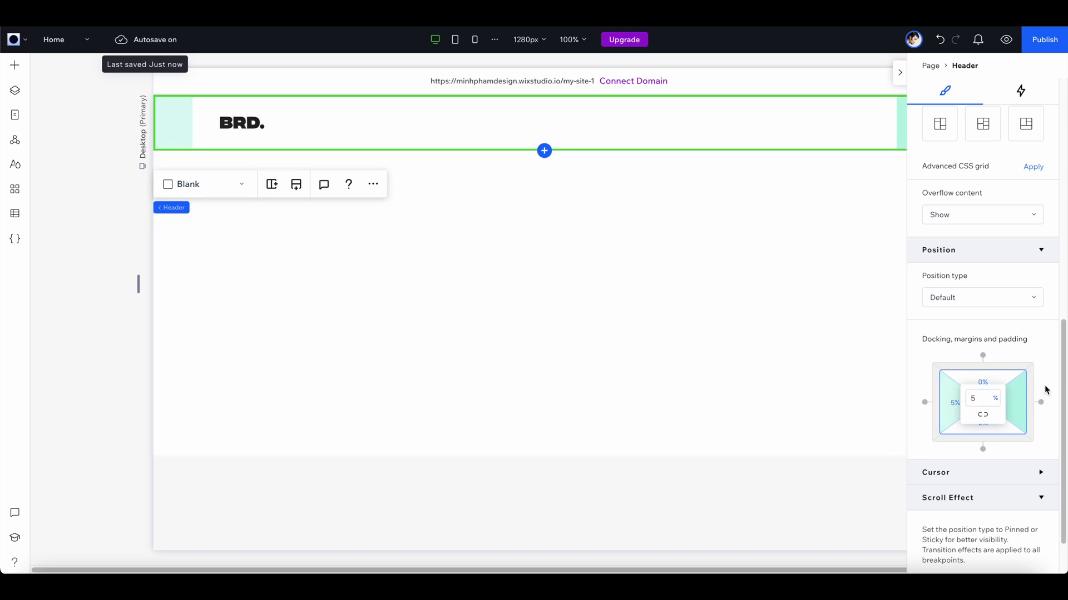
pyautogui.click(1042, 388)
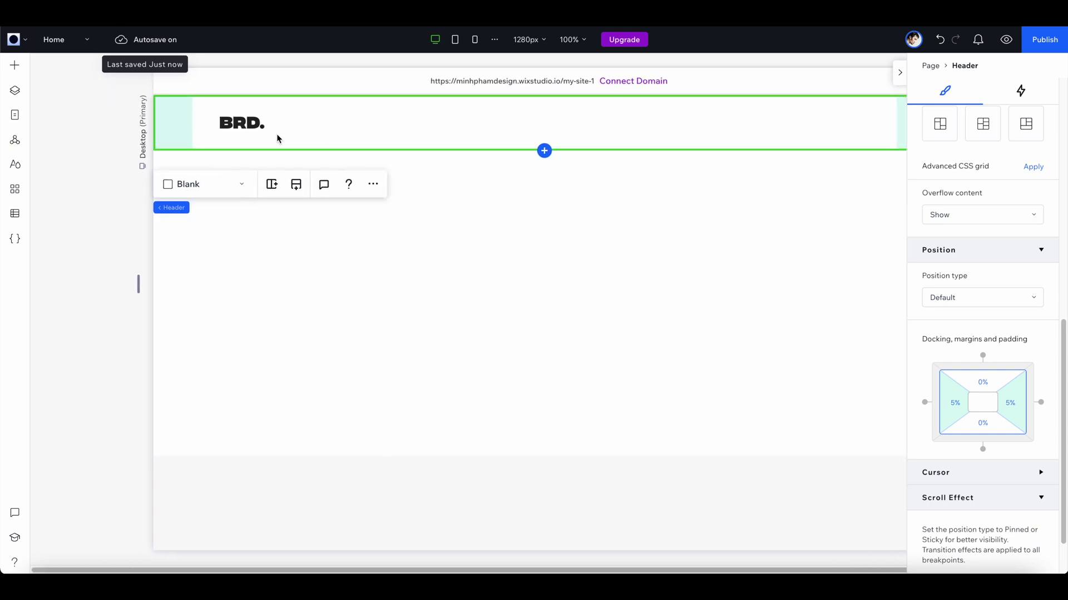
# Step: Align the BRD logo to the left edge of the header's padded content area
pyautogui.click(257, 123)
pyautogui.scroll(3, 970, 141)
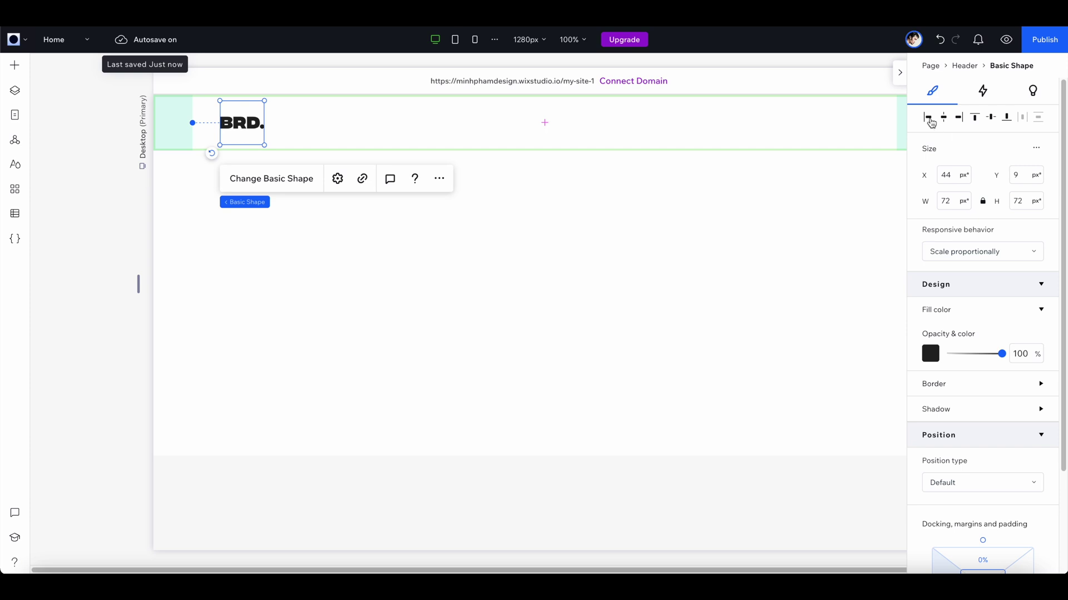
pyautogui.click(926, 117)
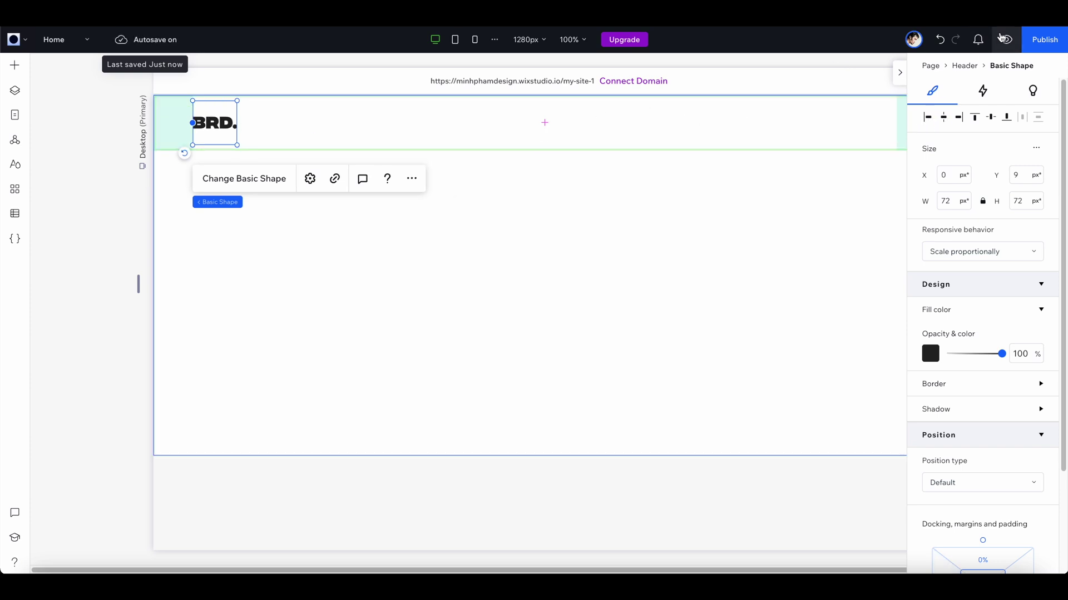
# Step: Preview the page at a narrower width to check how the logo scales, and return to editing
pyautogui.click(1006, 40)
pyautogui.moveTo(124, 299)
pyautogui.mouseDown()
pyautogui.moveTo(163, 296)
pyautogui.moveTo(115, 295)
pyautogui.moveTo(164, 295)
pyautogui.moveTo(126, 300)
pyautogui.moveTo(141, 300)
pyautogui.mouseUp()
pyautogui.click(995, 40)
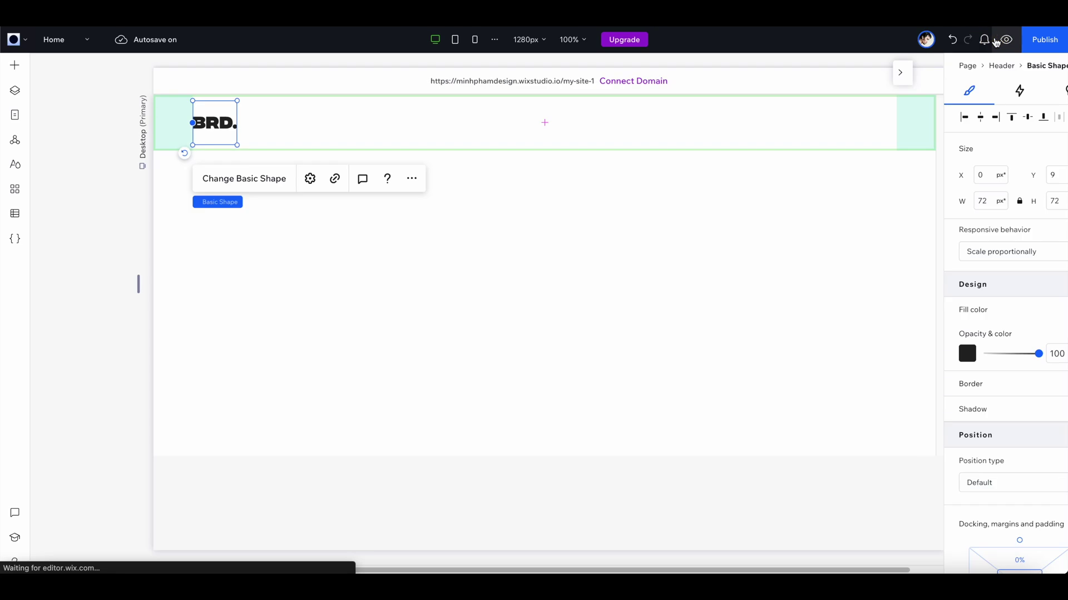
# Step: Change the BRD logo's responsive behavior to Fixed
pyautogui.click(219, 129)
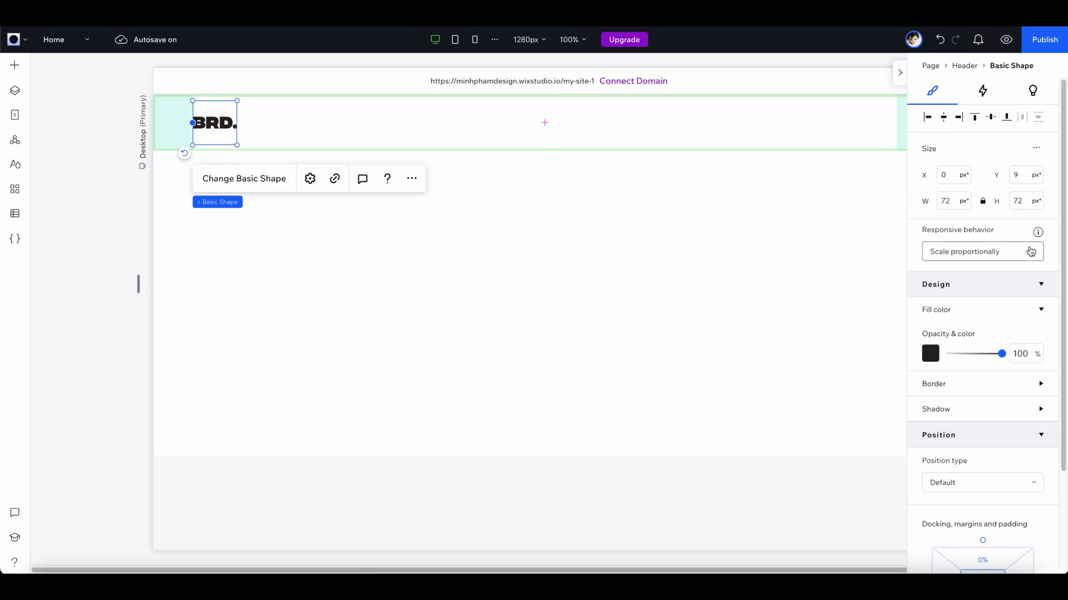
pyautogui.click(1028, 252)
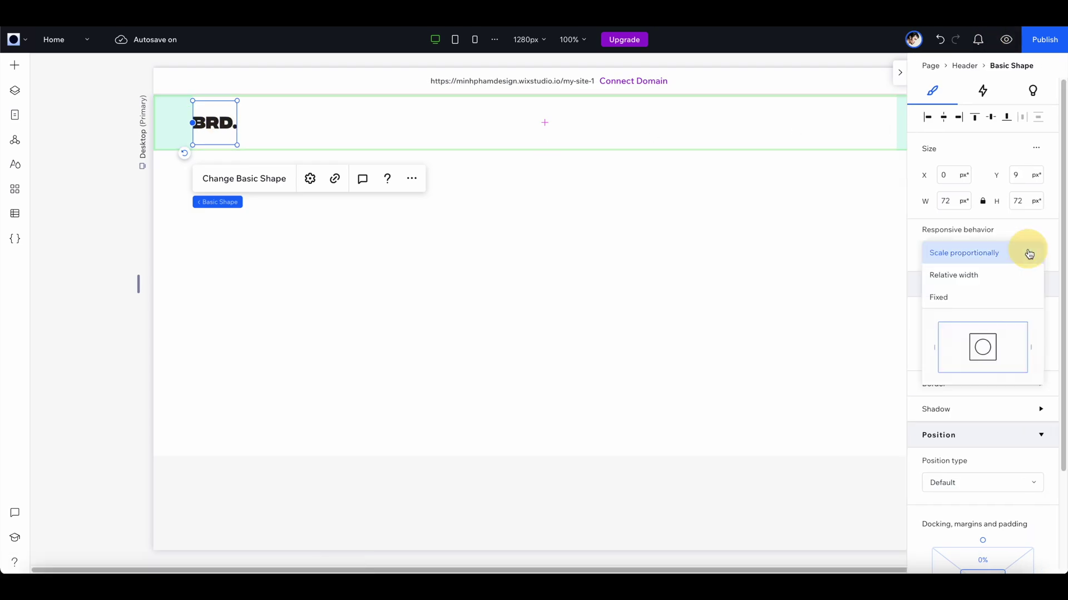
pyautogui.click(963, 300)
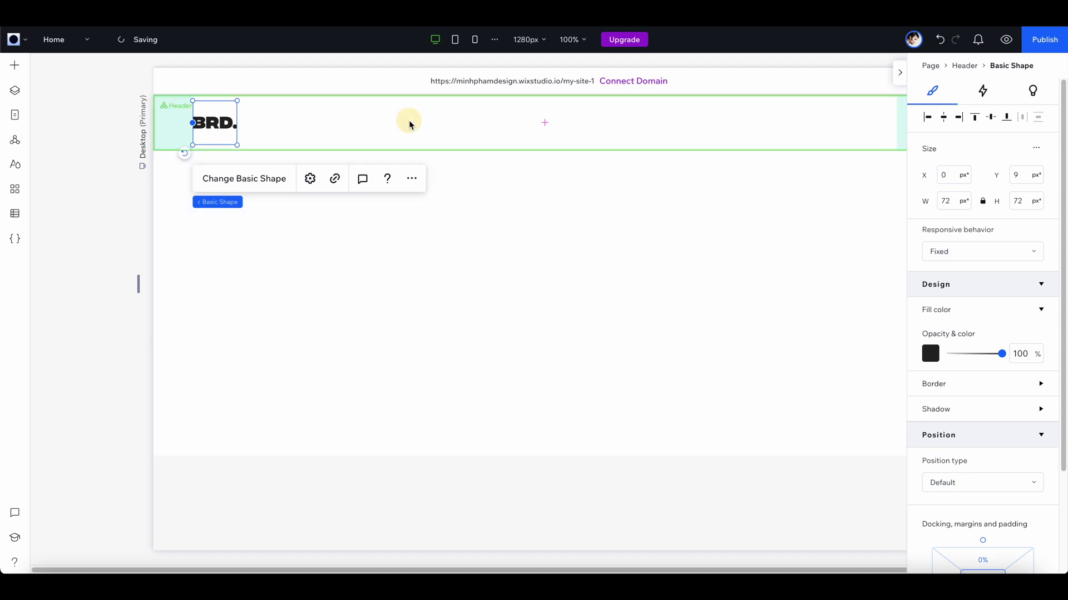
# Step: Preview the page with the fixed-size logo, narrow the desktop view to about 1078 px and return to editing
pyautogui.click(408, 123)
pyautogui.click(1006, 39)
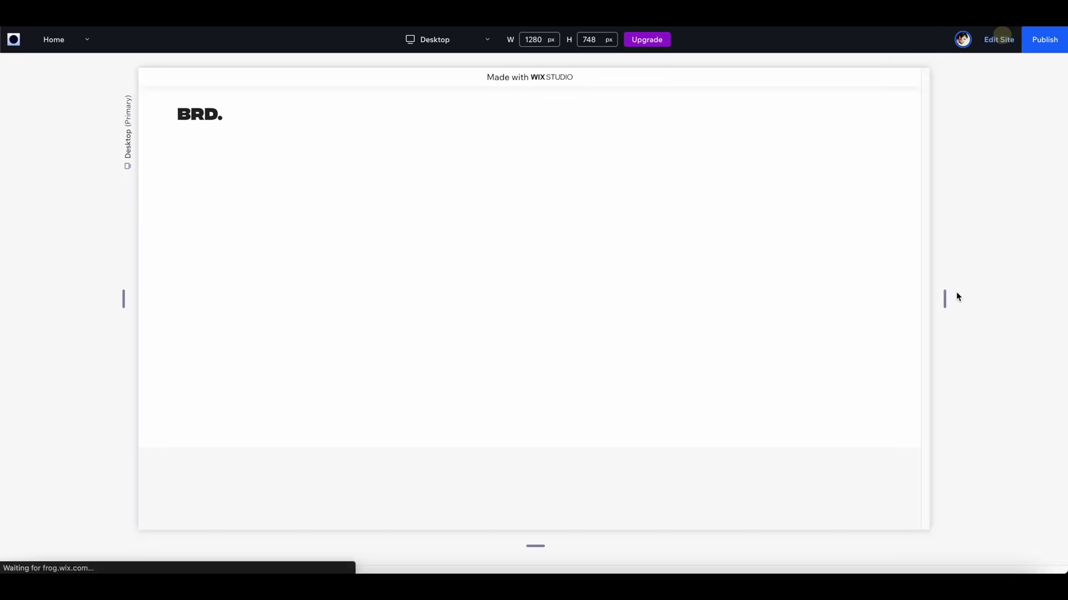
pyautogui.moveTo(944, 300); pyautogui.dragTo(883, 299)
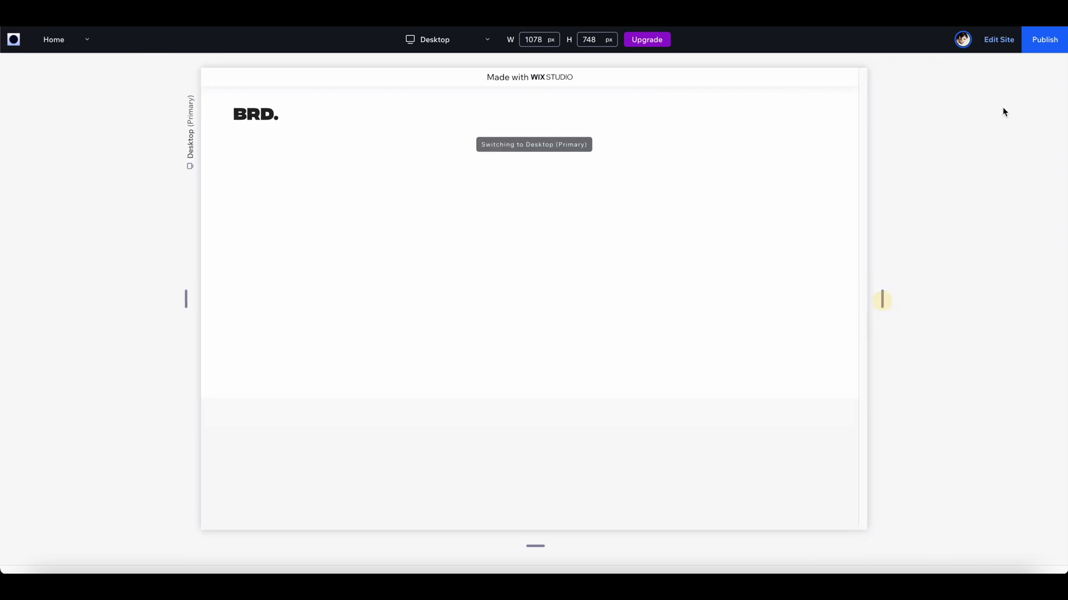
pyautogui.click(998, 39)
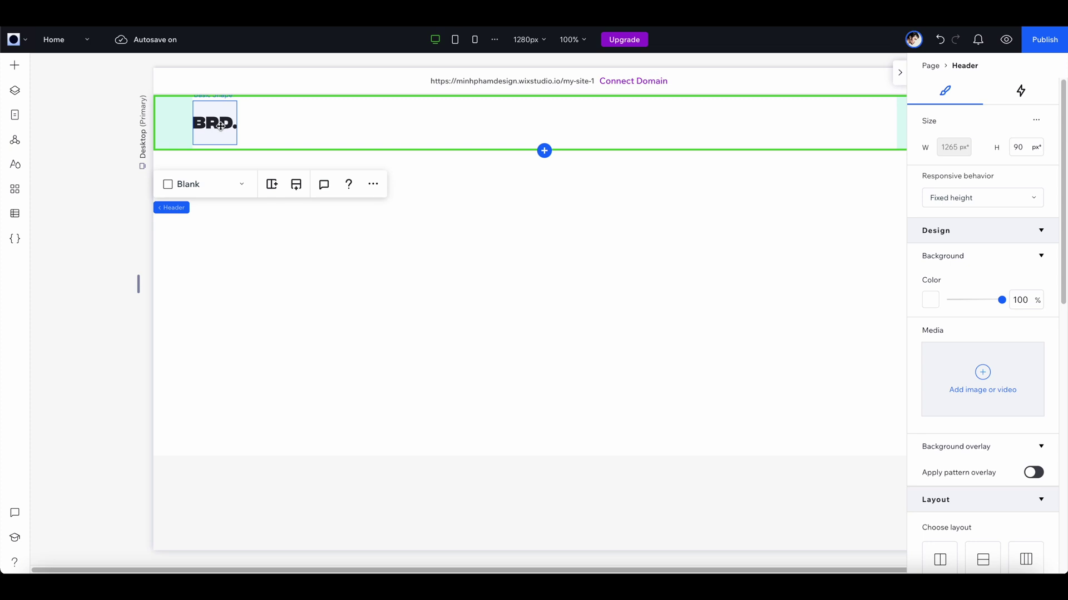
# Step: Place the uploaded IG.svg icon in the header and set its size to 18 px
pyautogui.click(14, 65)
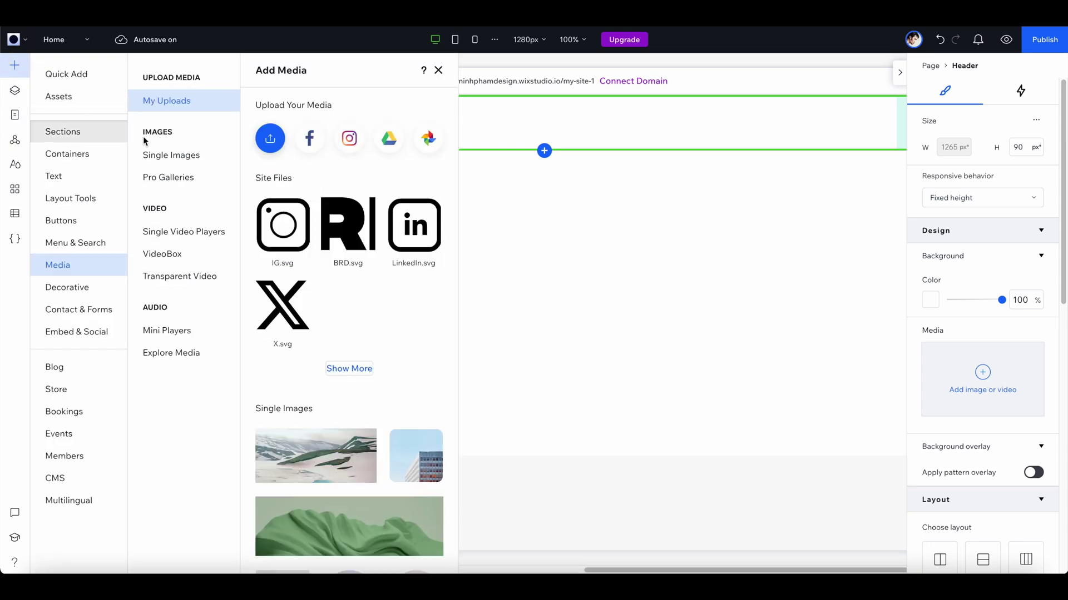
pyautogui.moveTo(281, 232); pyautogui.dragTo(486, 126)
pyautogui.click(951, 205)
pyautogui.write('18')
pyautogui.press('Return')
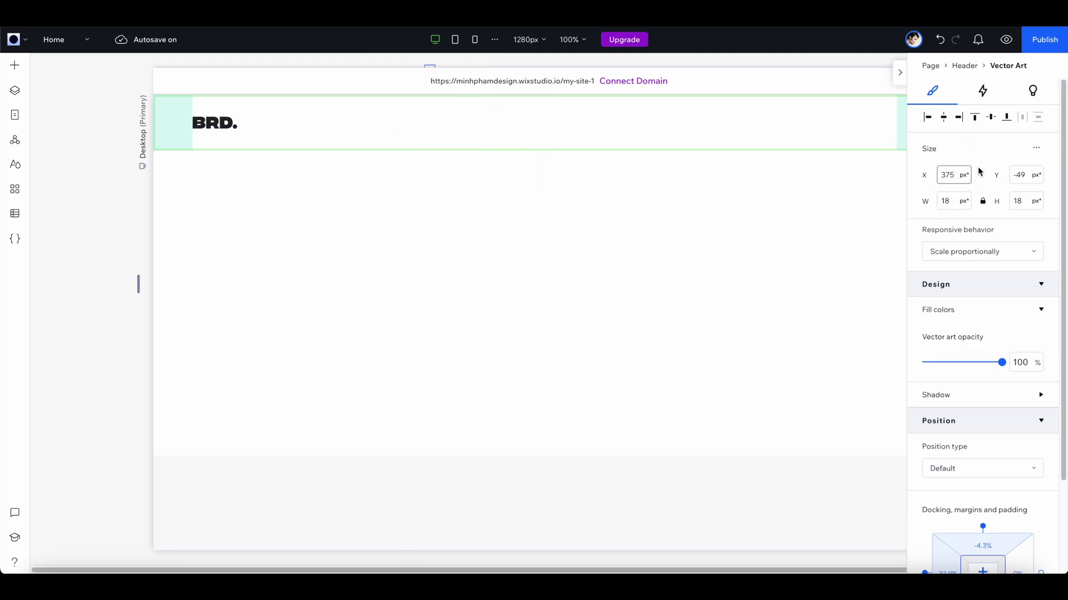
# Step: Add the X and LinkedIn icons to the header at 18 px, lined up in a row beside the Instagram icon
pyautogui.click(15, 65)
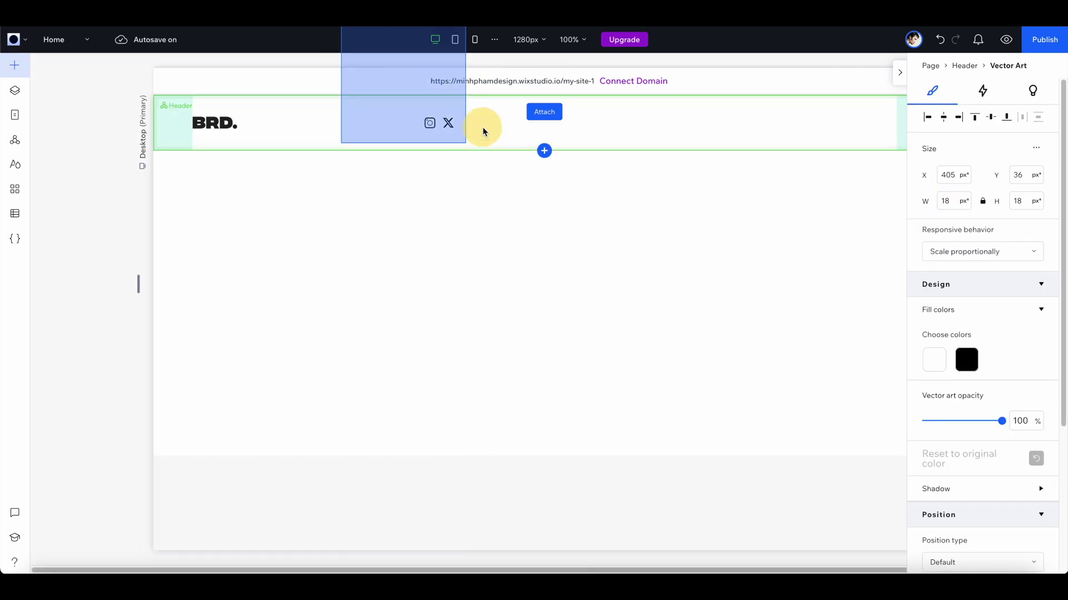
pyautogui.click(957, 200)
pyautogui.write('18')
pyautogui.press('Return')
pyautogui.moveTo(430, 123); pyautogui.dragTo(467, 123)
# Step: Change the responsive behavior of the LinkedIn, X and Instagram icons to Fixed
pyautogui.click(960, 252)
pyautogui.click(956, 295)
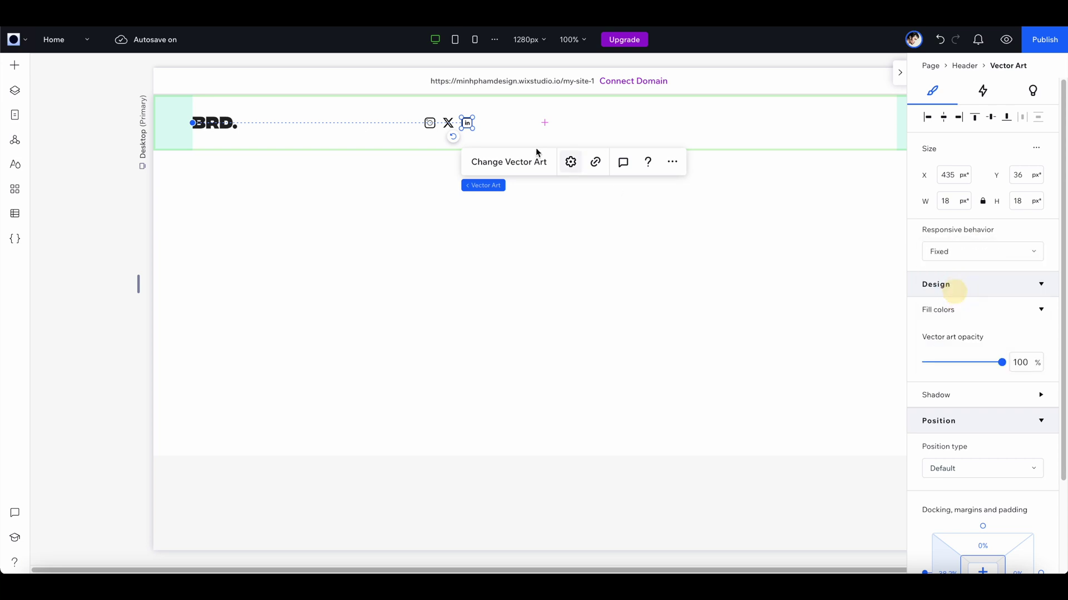
pyautogui.click(448, 124)
pyautogui.click(961, 252)
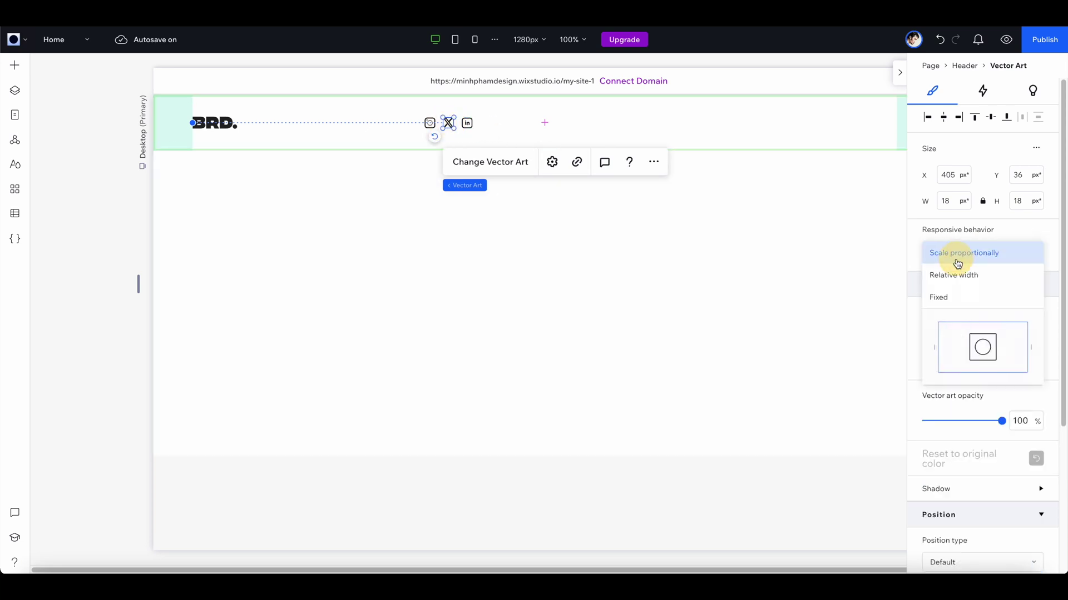
pyautogui.click(953, 295)
pyautogui.click(429, 123)
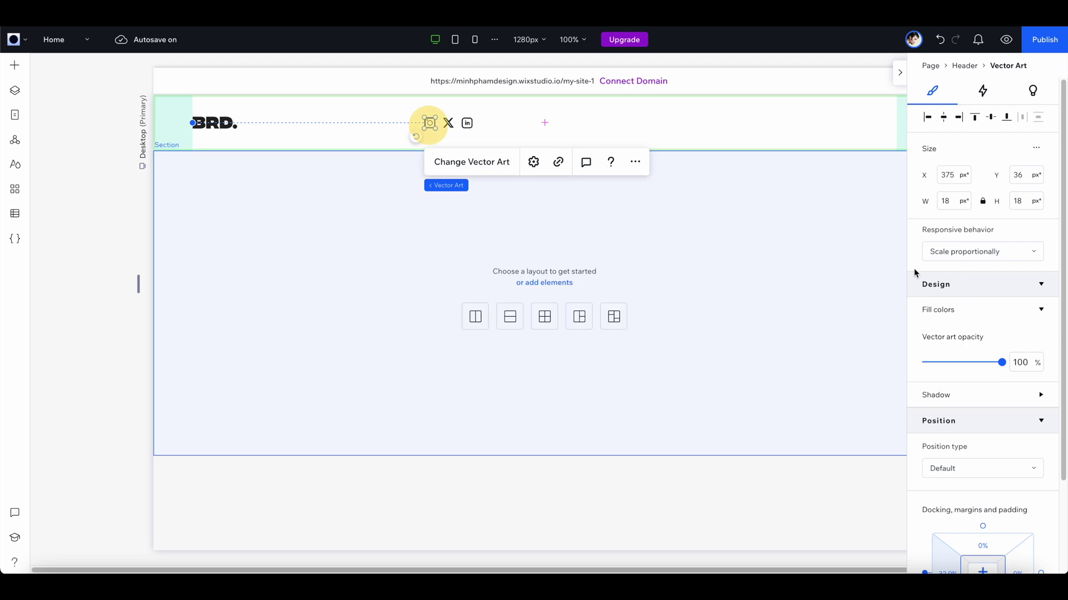
pyautogui.click(954, 257)
pyautogui.click(953, 294)
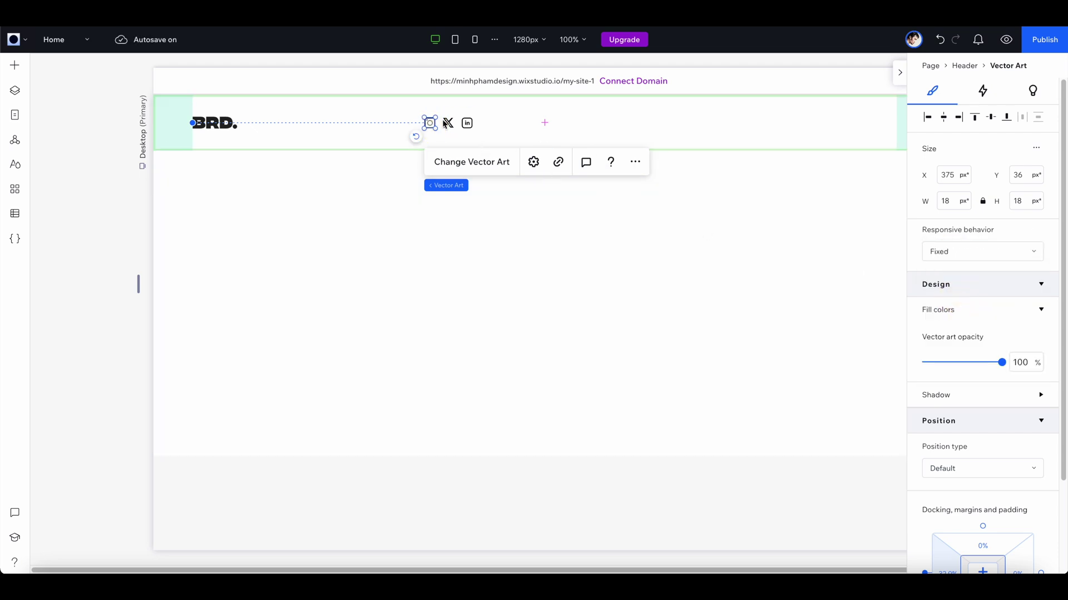
# Step: Stack the three social icons horizontally with an item spacing of 20 px
pyautogui.click(466, 123)
pyautogui.keyDown('shift'); pyautogui.click(448, 123); pyautogui.keyUp('shift')
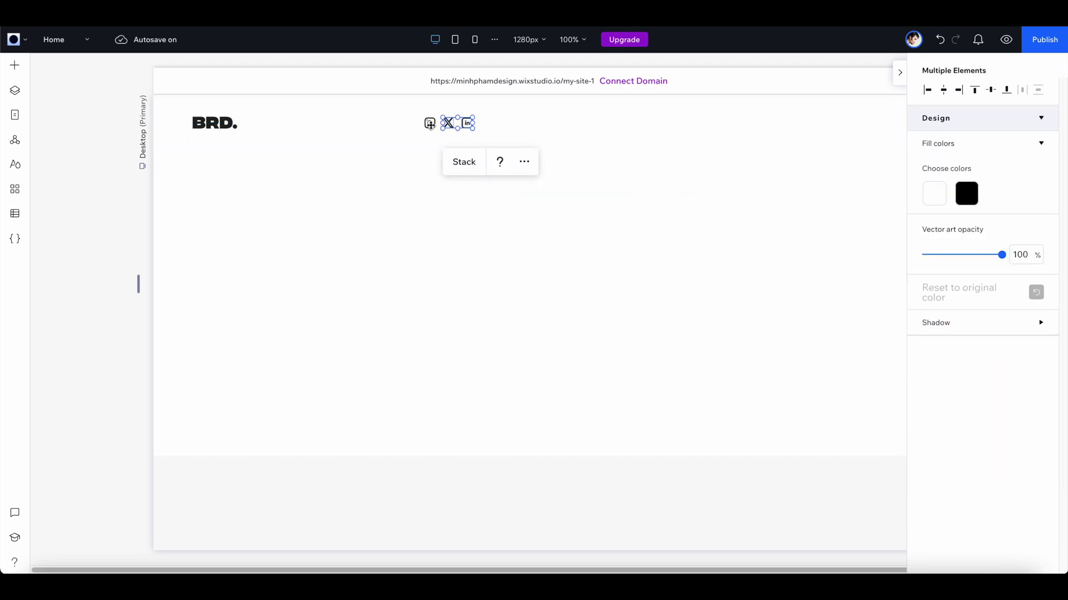
pyautogui.keyDown('shift'); pyautogui.click(430, 124); pyautogui.keyUp('shift')
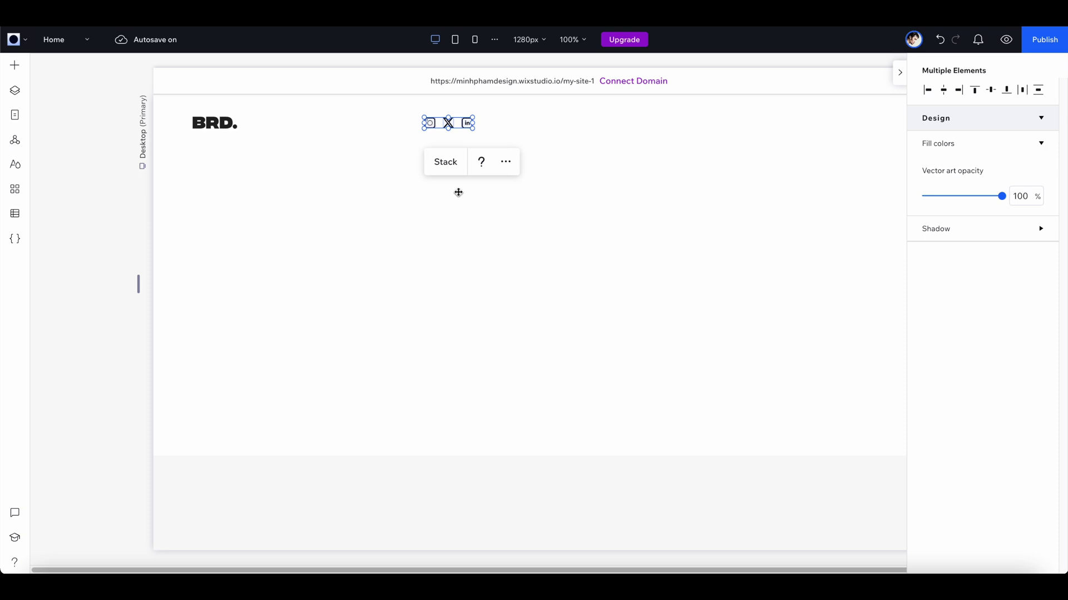
pyautogui.click(443, 164)
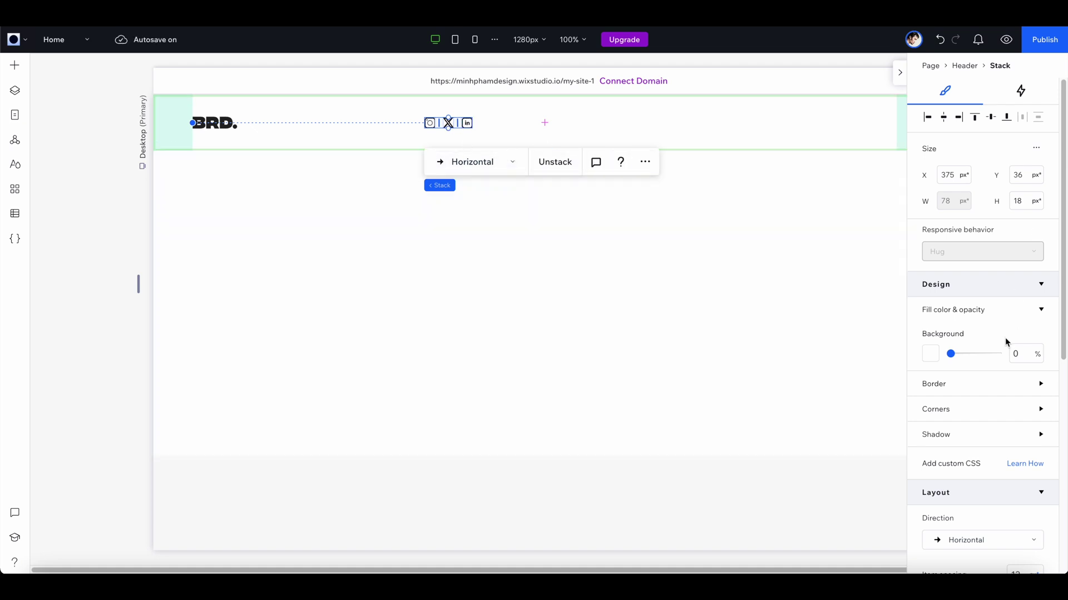
pyautogui.scroll(-3, 1005, 344)
pyautogui.scroll(-1, 1010, 353)
pyautogui.click(1016, 376)
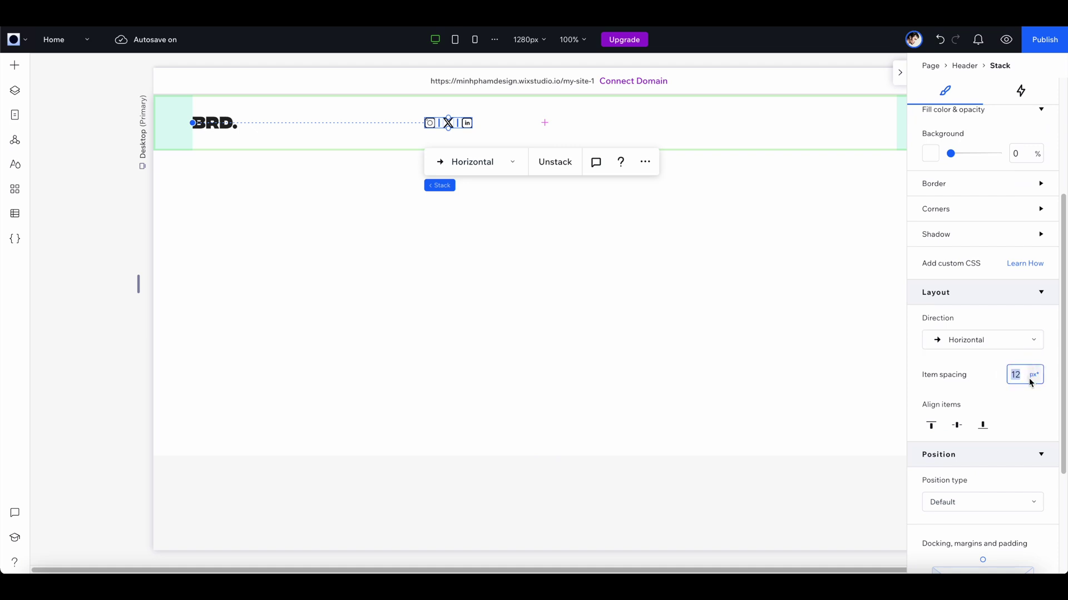
pyautogui.write('20')
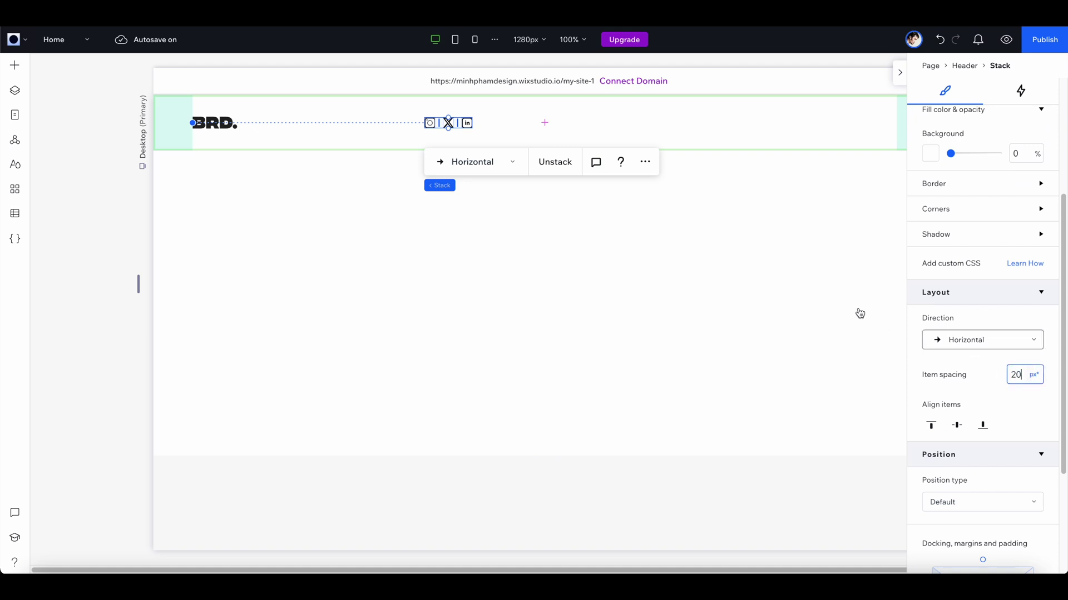
pyautogui.press('Return')
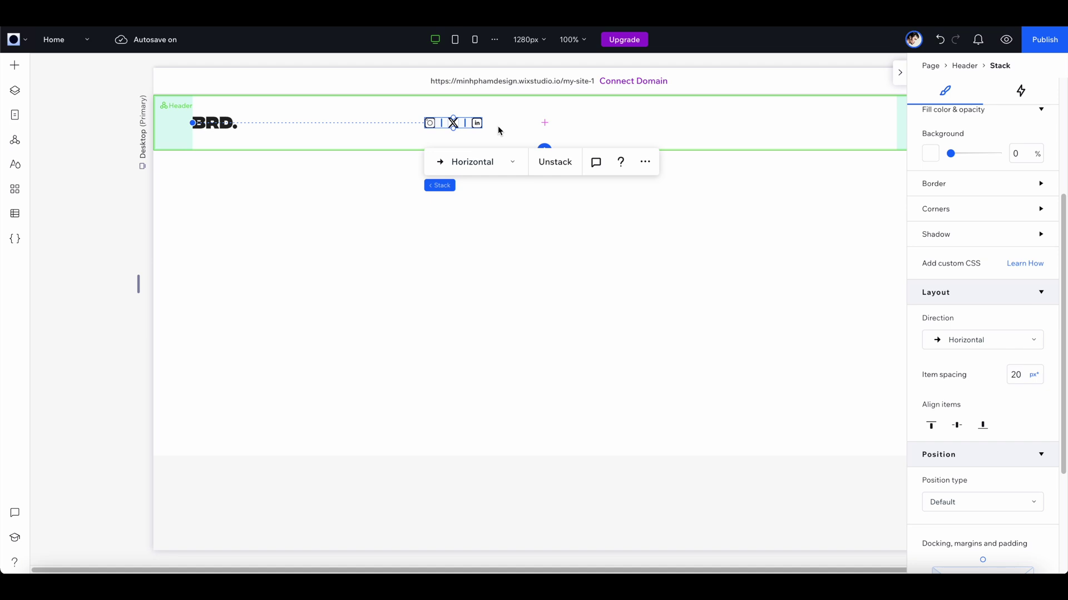
# Step: Center the social icon stack horizontally and vertically in the header
pyautogui.click(499, 130)
pyautogui.click(464, 123)
pyautogui.scroll(4, 977, 139)
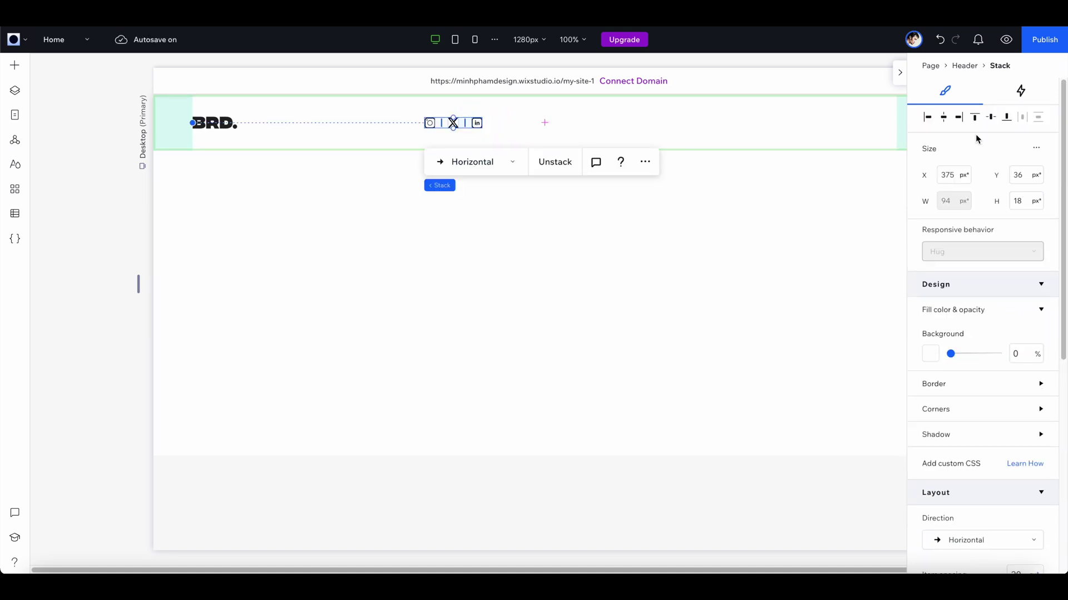
pyautogui.click(942, 117)
pyautogui.click(990, 118)
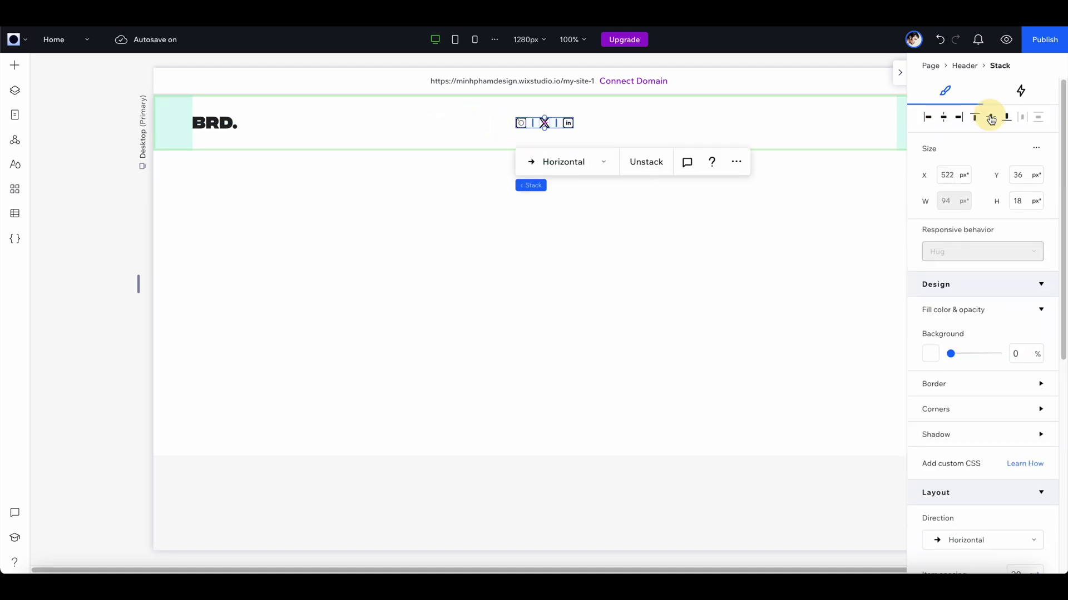
# Step: Preview the page at a narrower width to check the centered icon stack, and return to editing
pyautogui.click(1006, 39)
pyautogui.moveTo(944, 299)
pyautogui.mouseDown()
pyautogui.moveTo(844, 293)
pyautogui.moveTo(994, 295)
pyautogui.moveTo(802, 283)
pyautogui.moveTo(999, 285)
pyautogui.moveTo(865, 281)
pyautogui.moveTo(930, 284)
pyautogui.mouseUp()
pyautogui.click(998, 39)
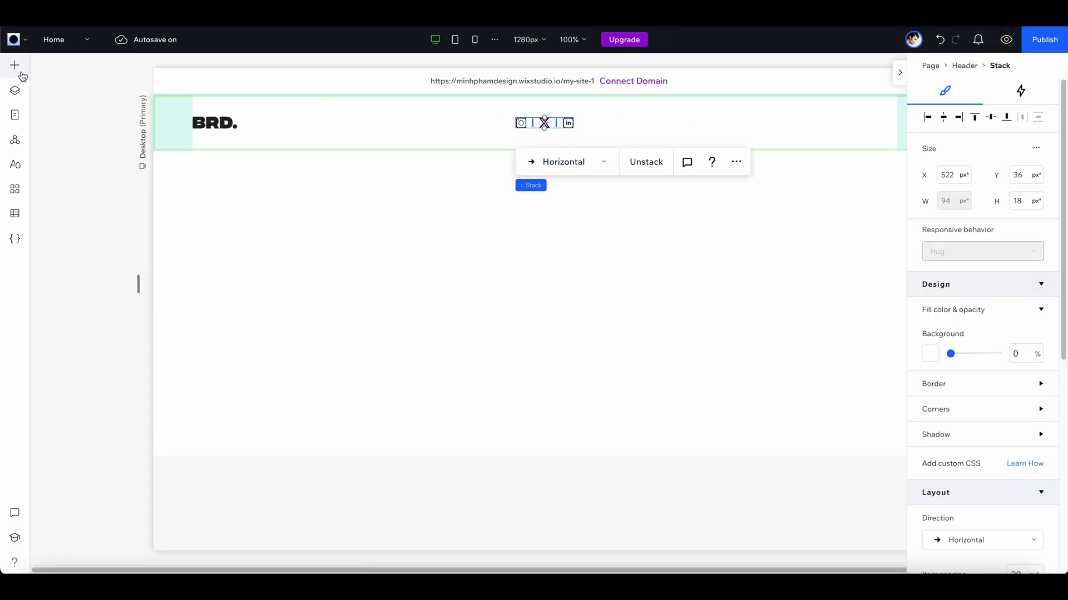
# Step: Add a black Get Started button near the right end of the header
pyautogui.click(14, 65)
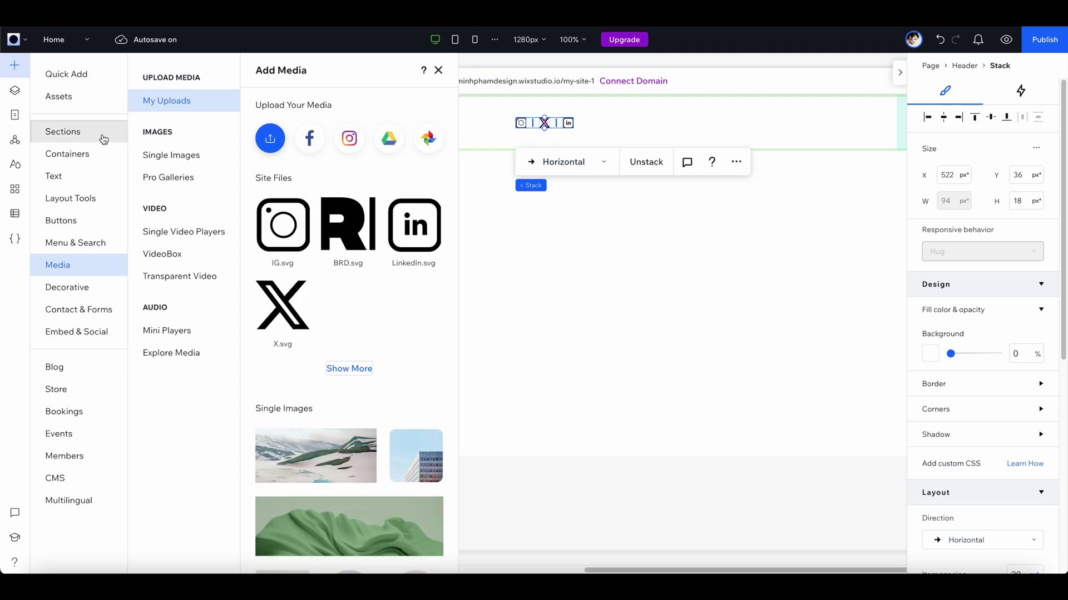
pyautogui.click(89, 222)
pyautogui.moveTo(279, 142); pyautogui.dragTo(830, 128)
# Step: Round the Get Started button's corners with a radius of 100 px
pyautogui.scroll(-3, 986, 385)
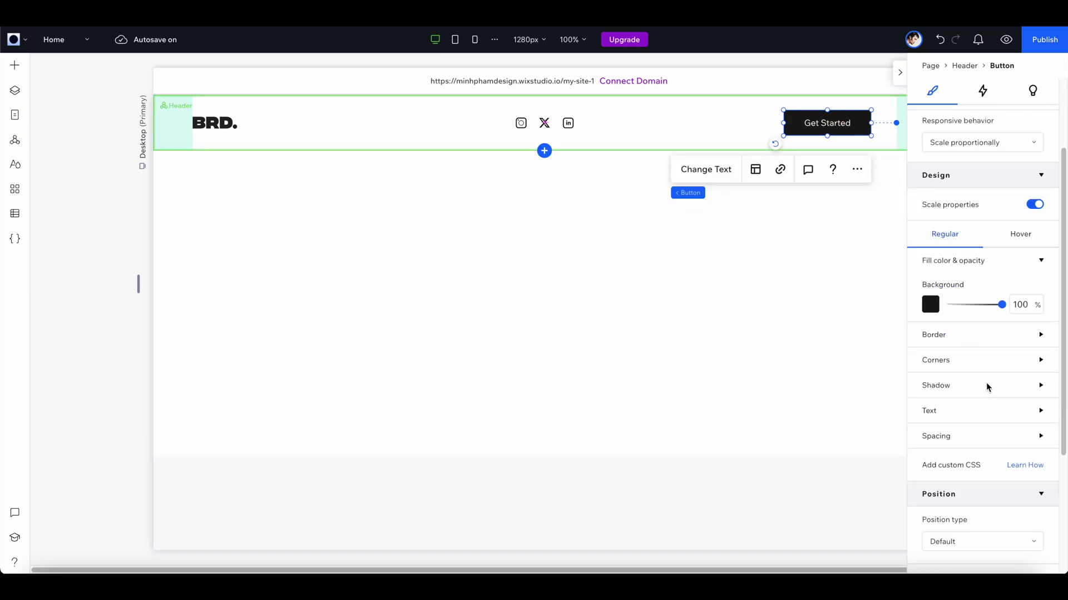
pyautogui.click(939, 307)
pyautogui.click(1020, 348)
pyautogui.write('100')
pyautogui.press('Return')
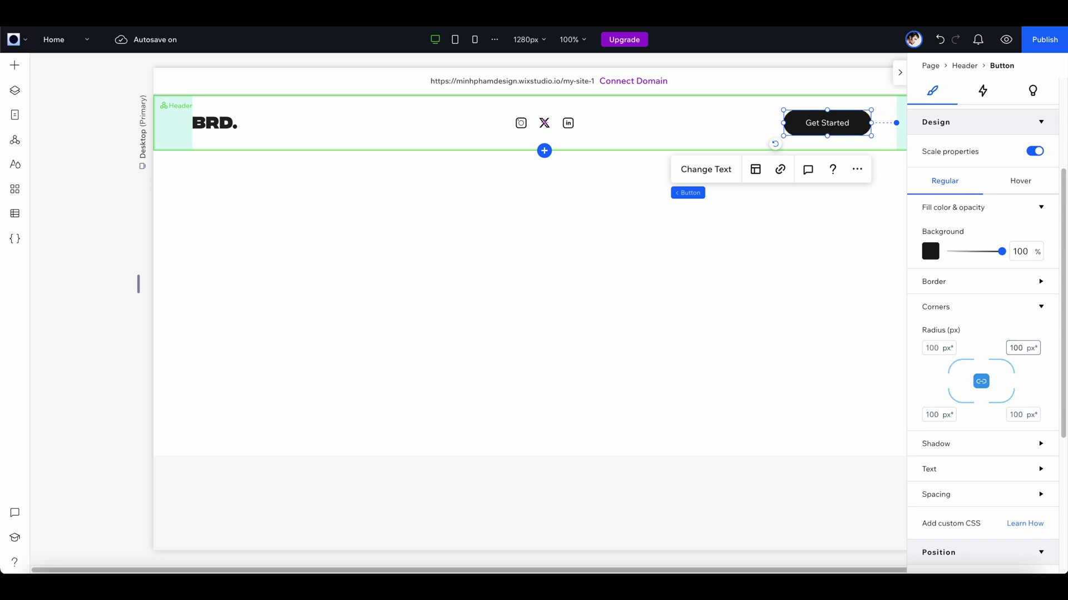
# Step: Make the Get Started button's text bold
pyautogui.click(973, 304)
pyautogui.click(936, 358)
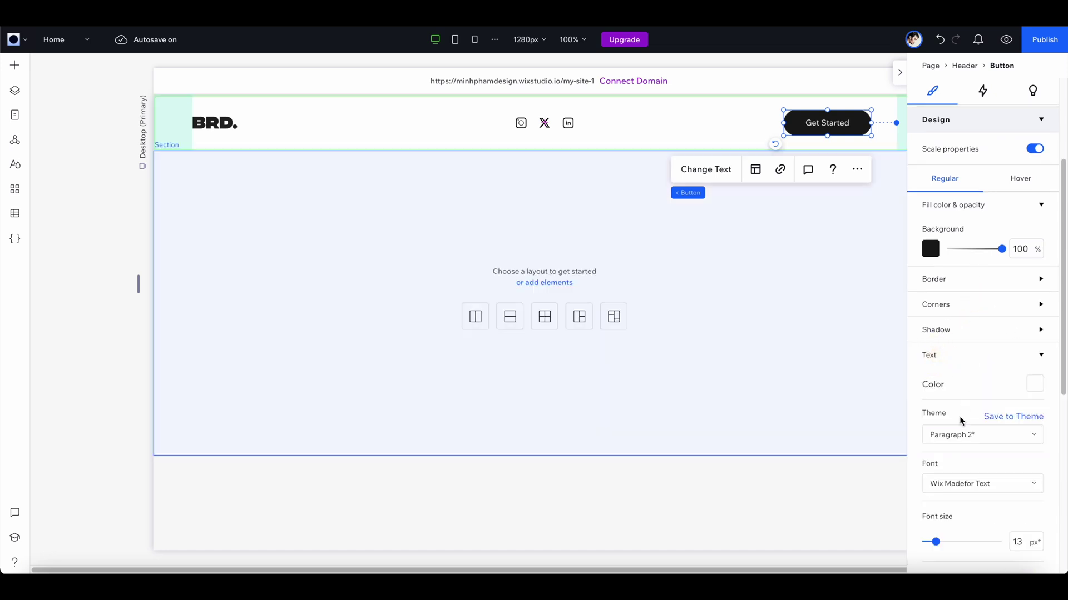
pyautogui.scroll(-3, 961, 413)
pyautogui.click(926, 412)
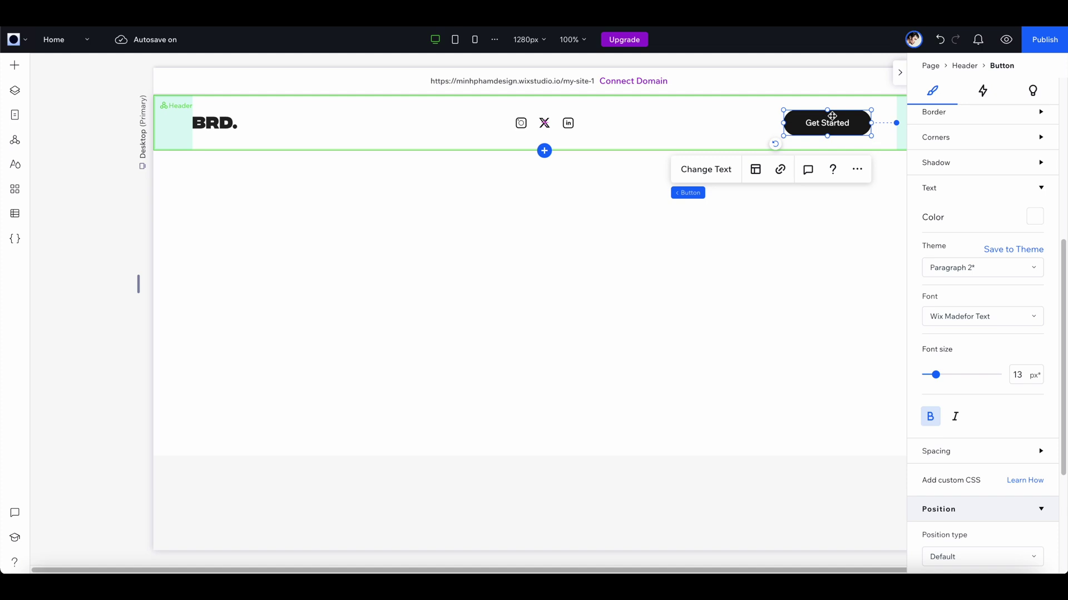
# Step: Align the Get Started button to the right edge of the header's content area and set its responsive behavior to Fixed
pyautogui.scroll(5, 967, 149)
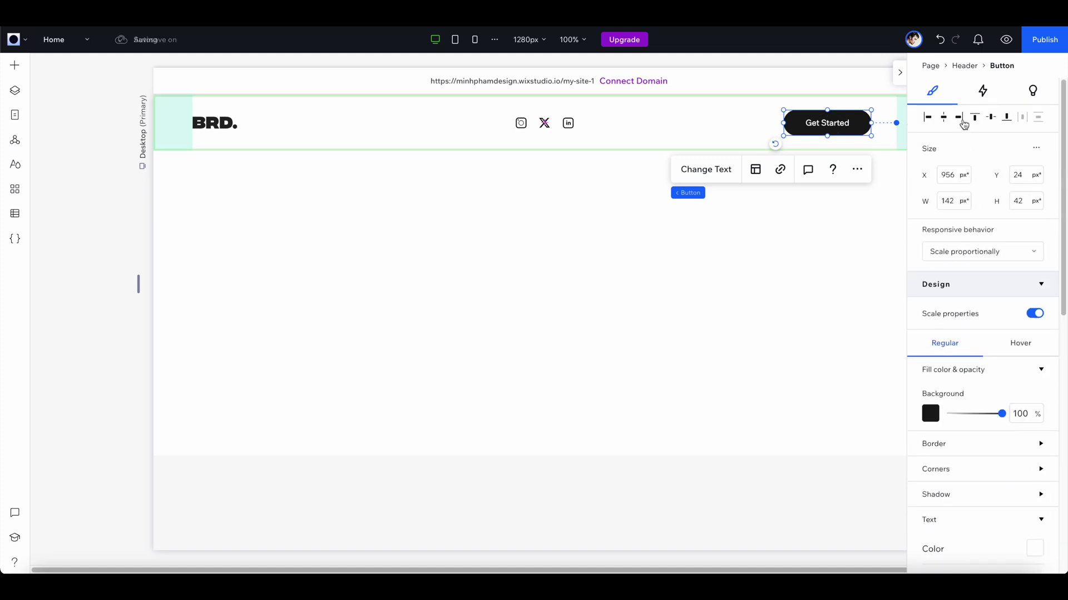
pyautogui.click(964, 124)
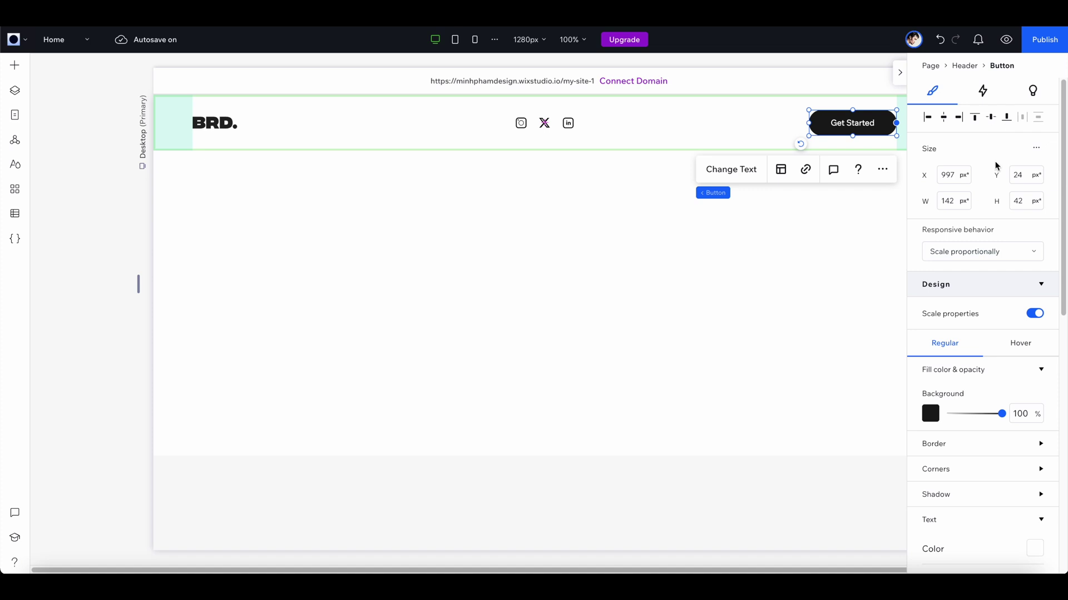
pyautogui.click(1010, 253)
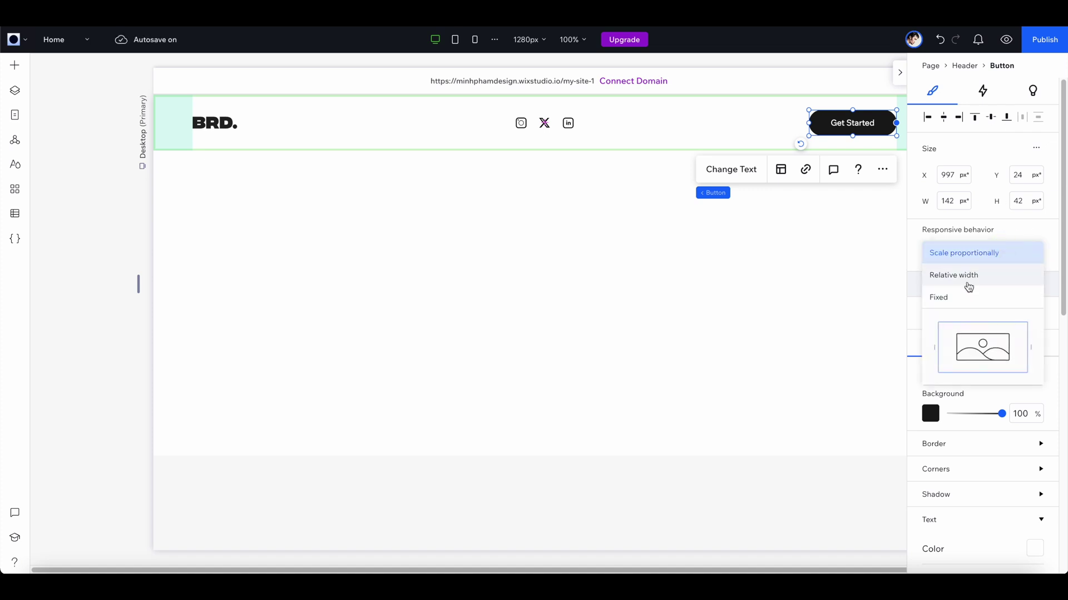
pyautogui.click(960, 298)
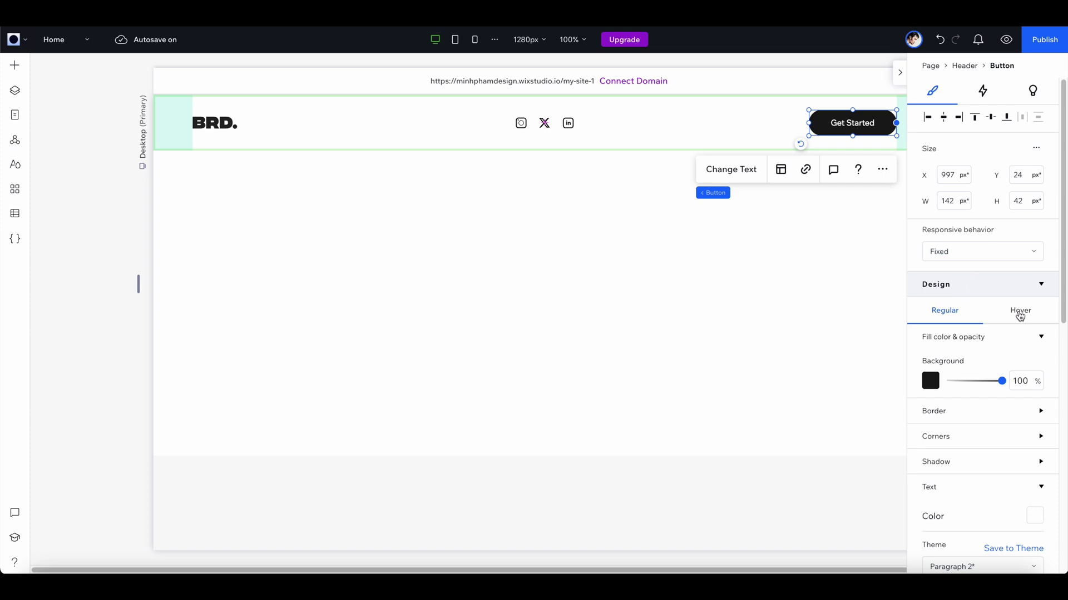
# Step: Set the Get Started button's hover background to the custom yellow #FFDC19
pyautogui.click(1020, 314)
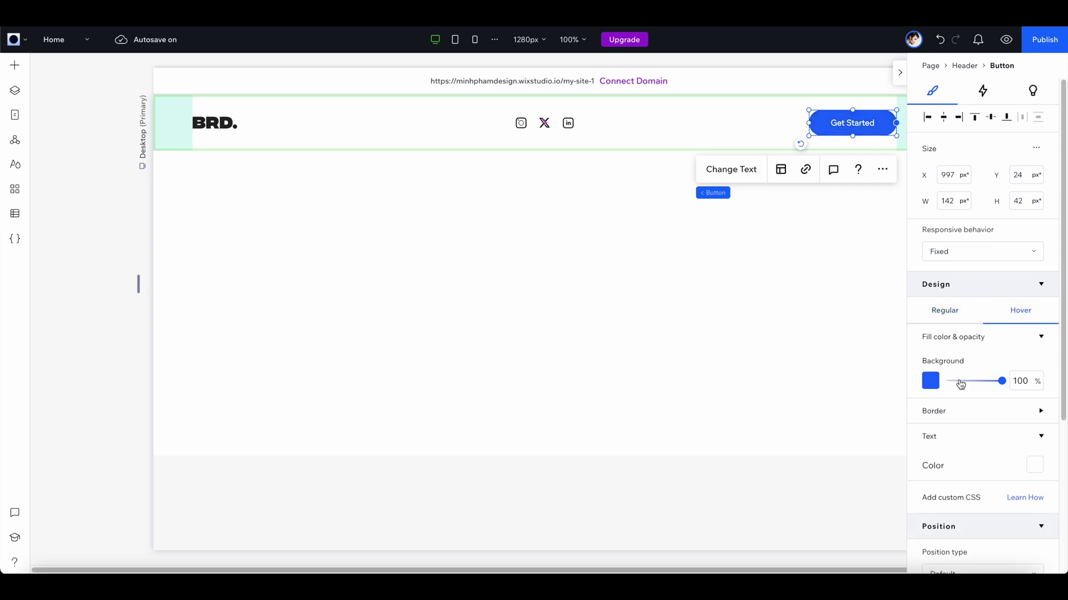
pyautogui.click(932, 382)
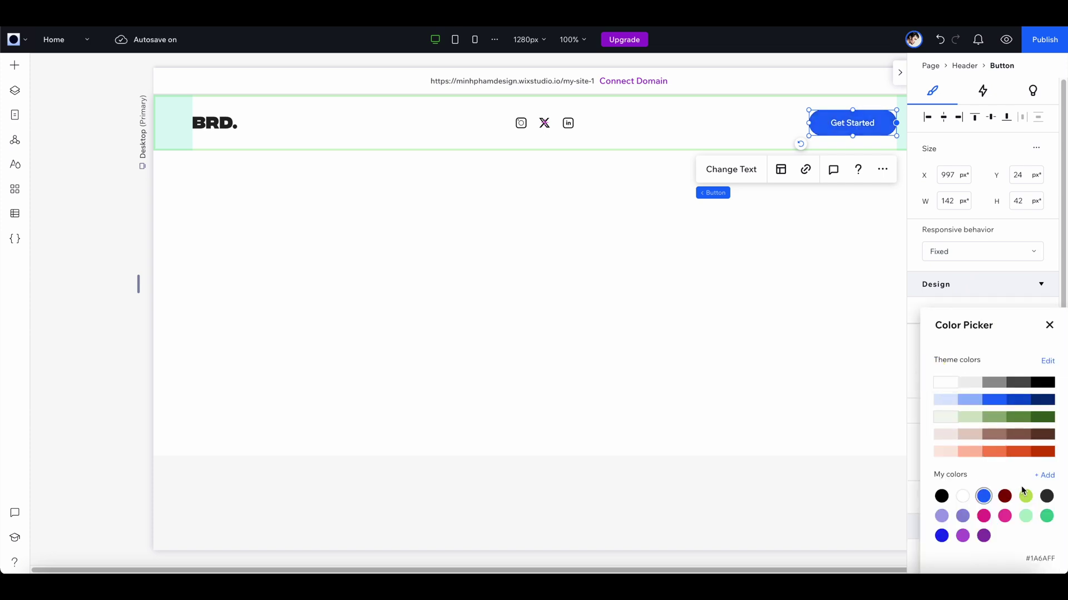
pyautogui.click(1045, 476)
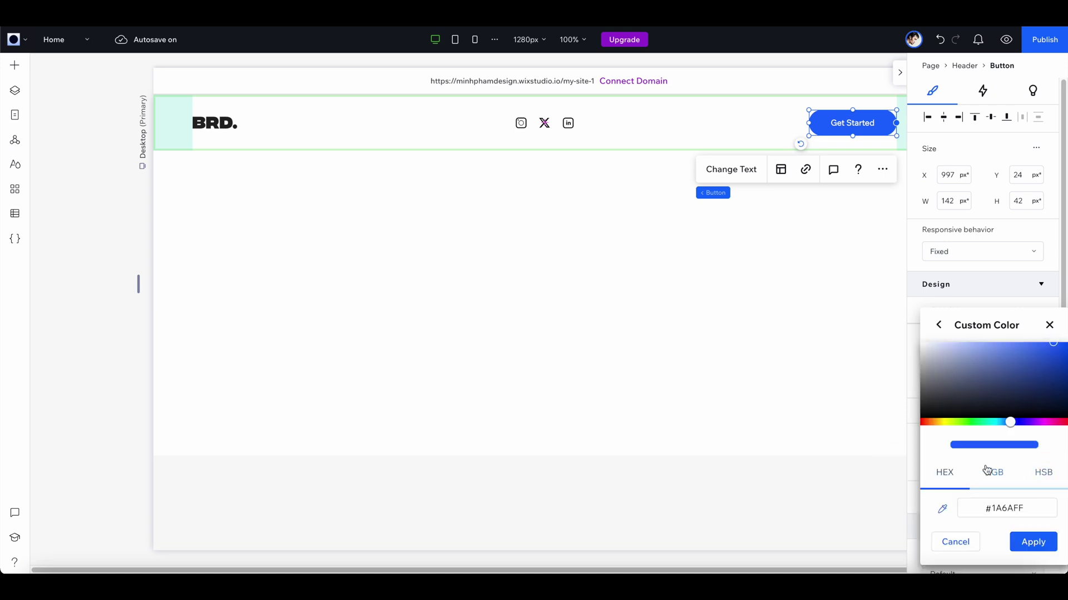
pyautogui.click(1054, 348)
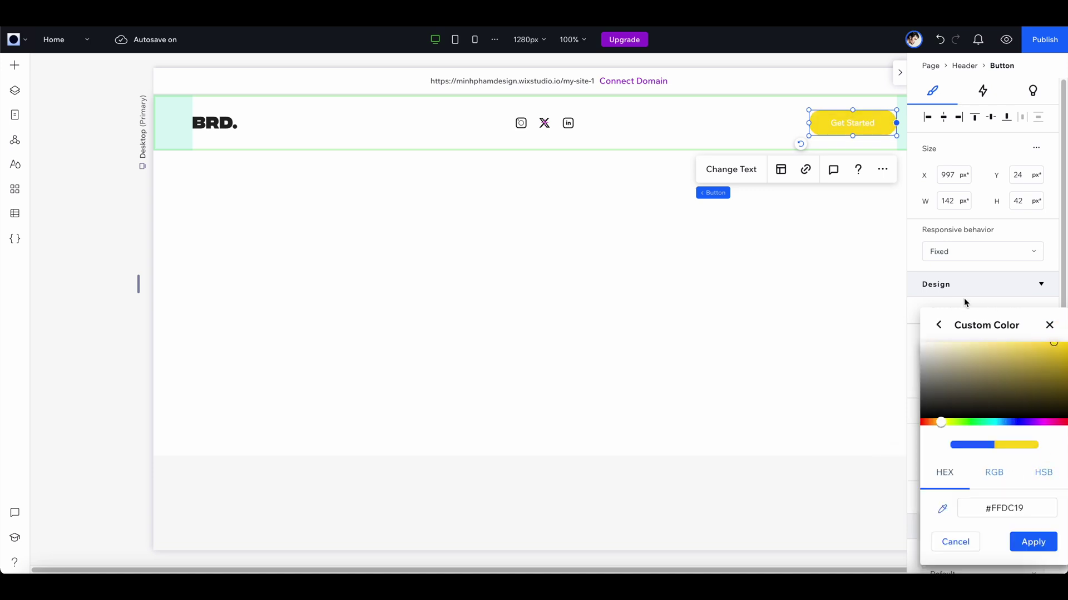
pyautogui.click(1049, 326)
# Step: Set the Get Started button's hover text color to black (#000000)
pyautogui.click(942, 440)
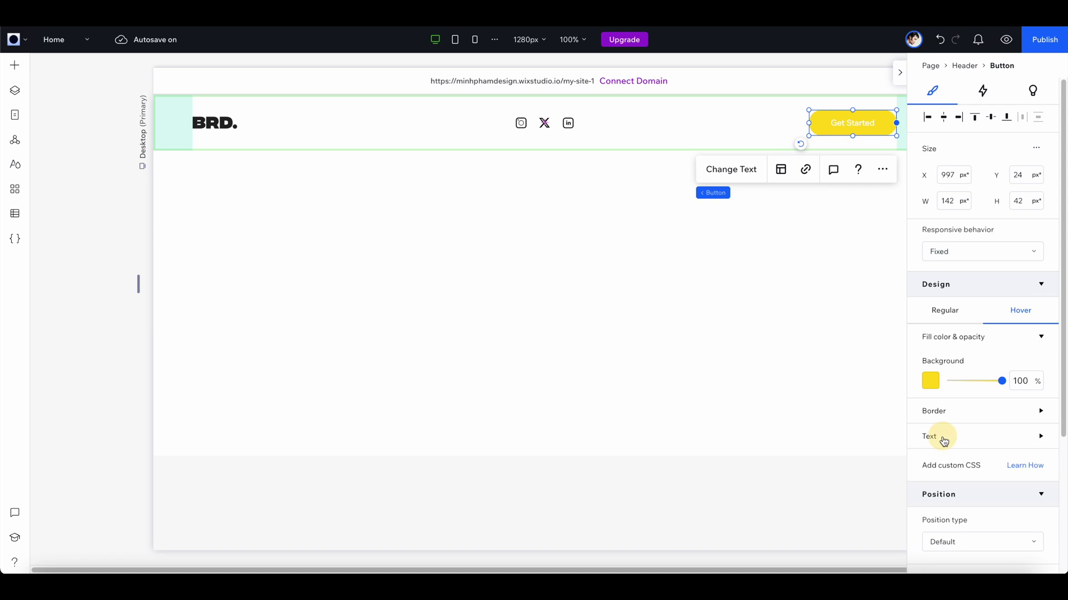
pyautogui.click(987, 440)
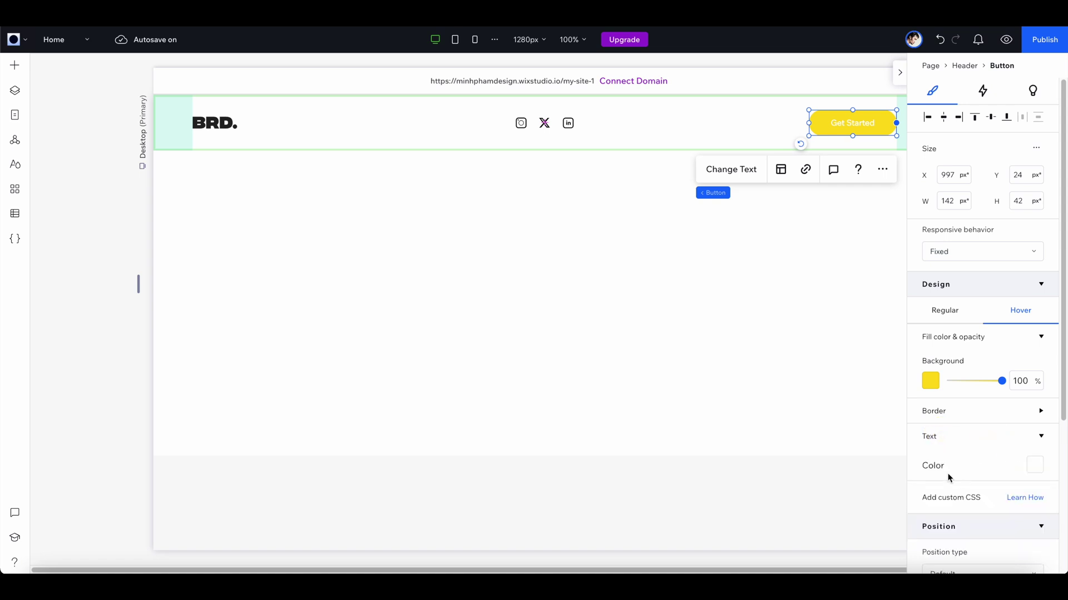
pyautogui.click(1033, 465)
pyautogui.click(1042, 382)
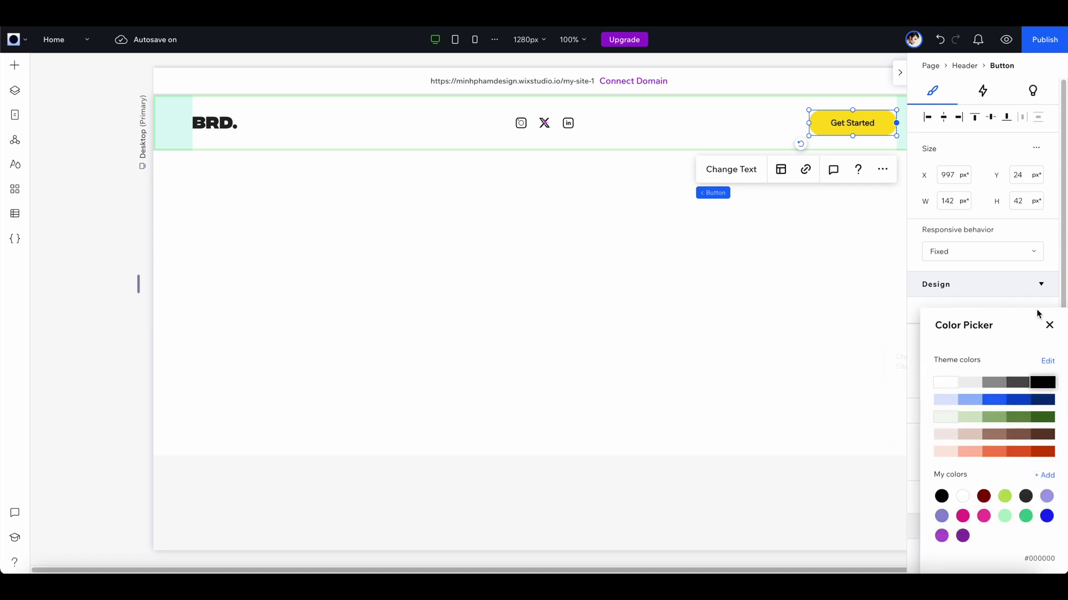
pyautogui.click(1048, 326)
# Step: Preview the button's hover effect and the header with the desktop view narrowed to about 1094 px, and return to editing
pyautogui.click(1006, 39)
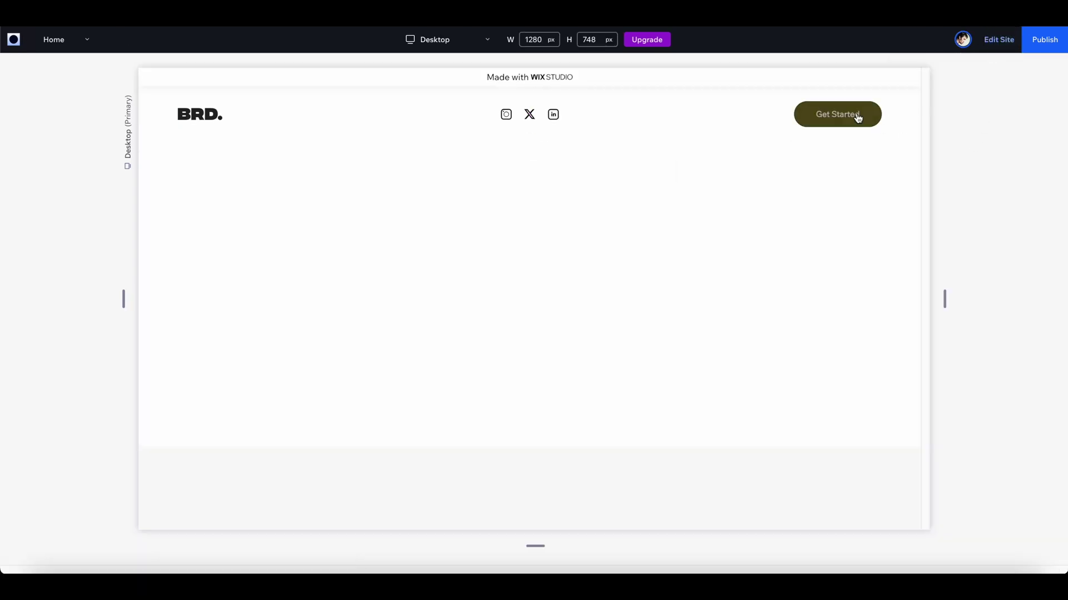
pyautogui.moveTo(944, 299); pyautogui.dragTo(907, 294)
pyautogui.moveTo(870, 298); pyautogui.dragTo(944, 293)
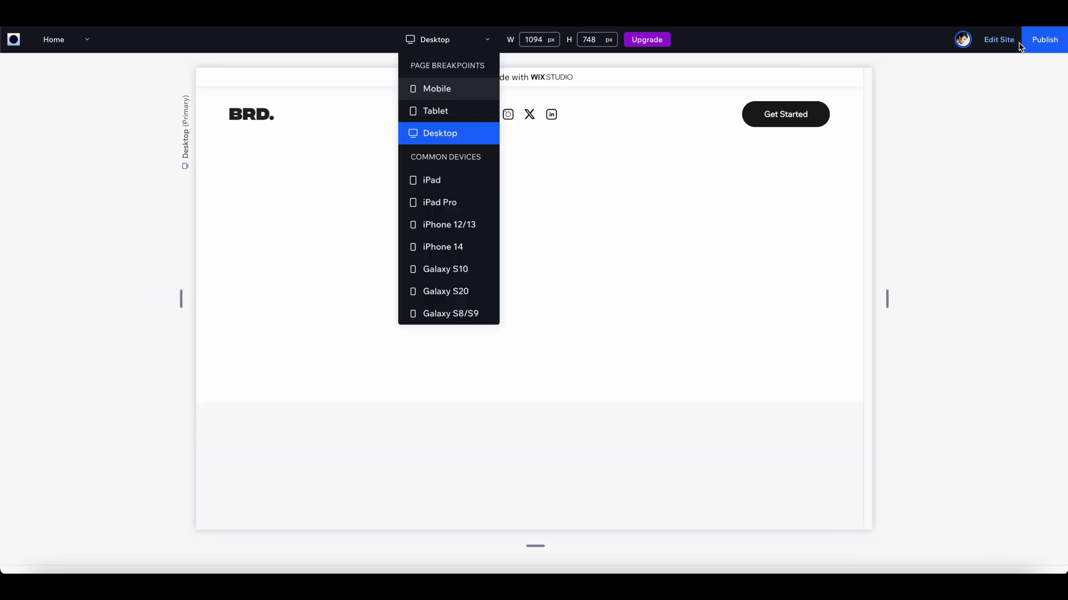
pyautogui.click(997, 40)
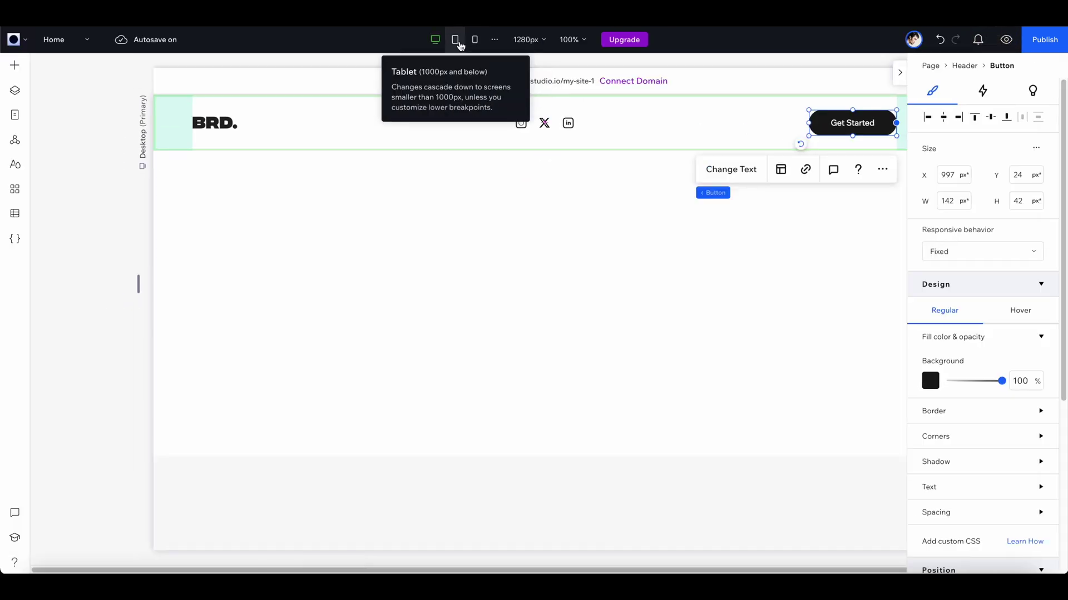
# Step: At the tablet breakpoint, set the social icon stack's item spacing to 20 px
pyautogui.click(459, 44)
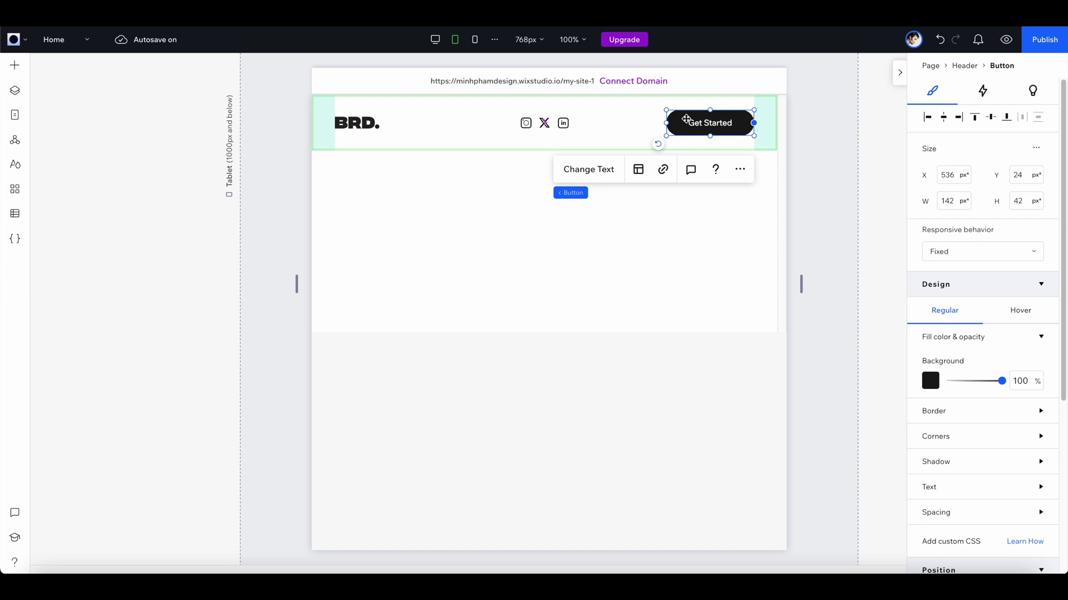
pyautogui.click(545, 120)
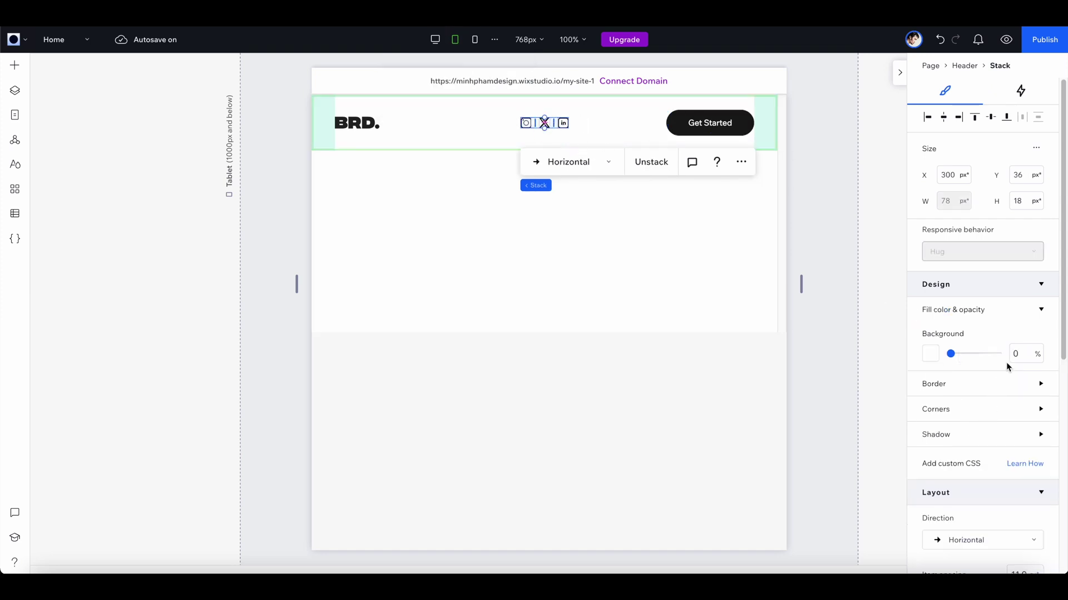
pyautogui.scroll(-7, 1006, 364)
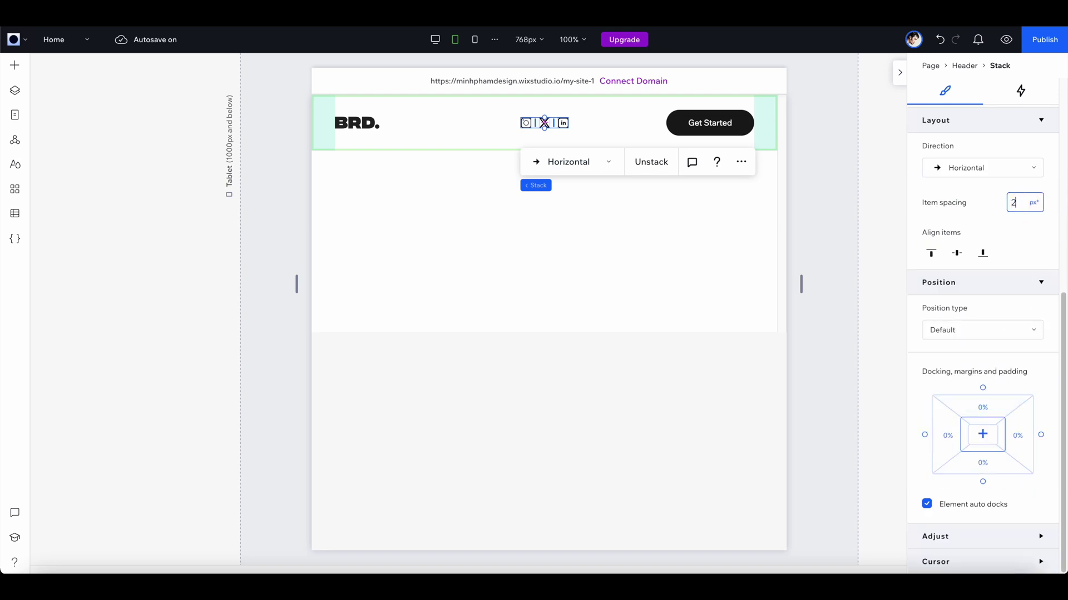
pyautogui.write('20')
pyautogui.press('Return')
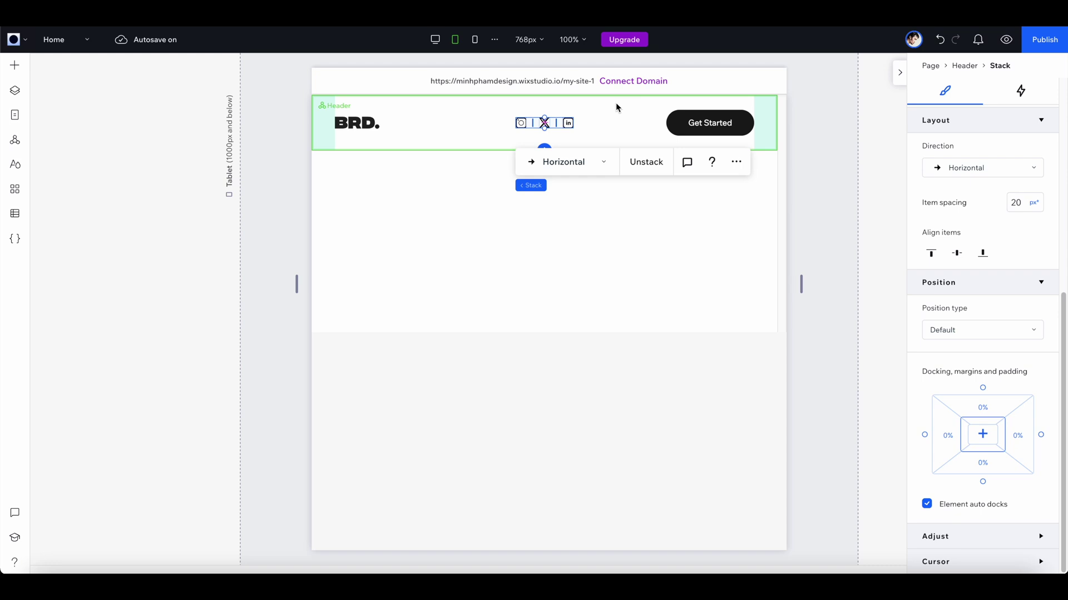
# Step: At the mobile breakpoint, set the BRD logo's width to 60 px and the Get Started button's width to 100 px
pyautogui.click(475, 39)
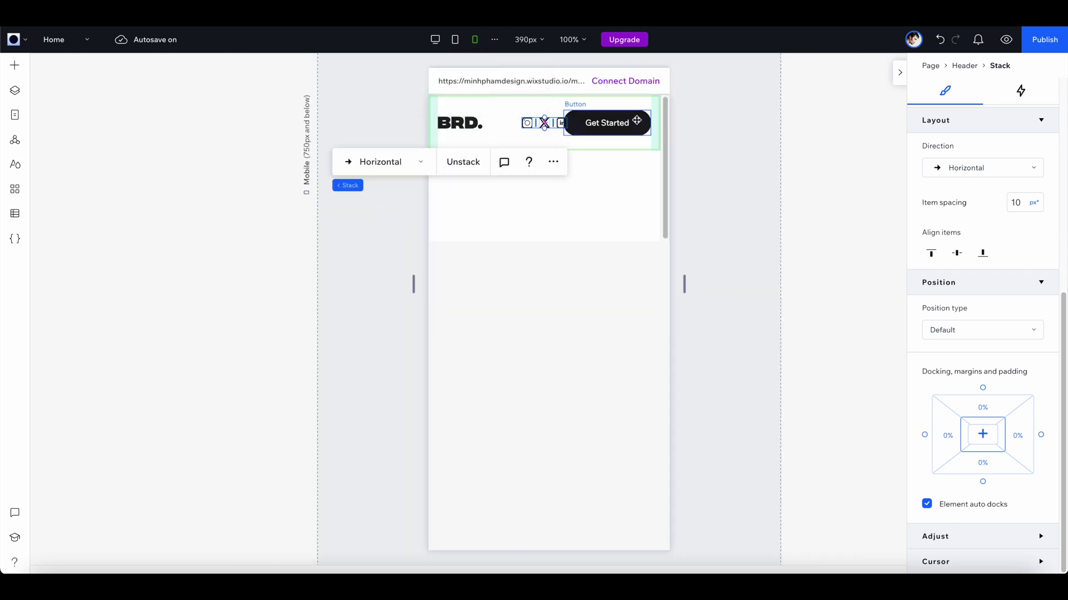
pyautogui.click(595, 124)
pyautogui.click(460, 122)
pyautogui.write('60')
pyautogui.press('Return')
pyautogui.click(607, 123)
pyautogui.click(950, 202)
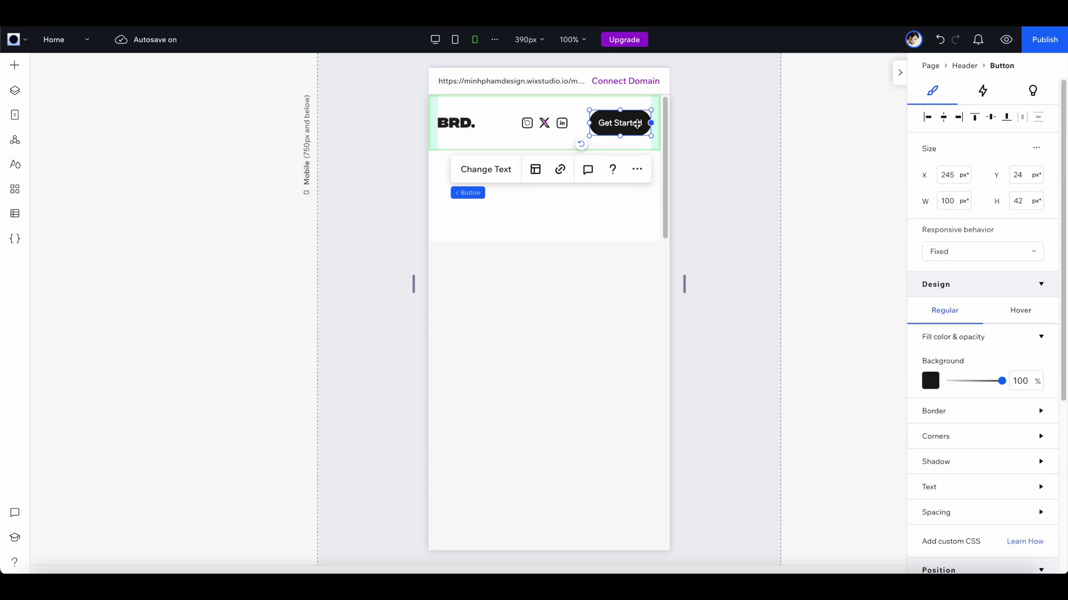
# Step: Preview the mobile header and widen the preview to check how its elements respond
pyautogui.click(531, 123)
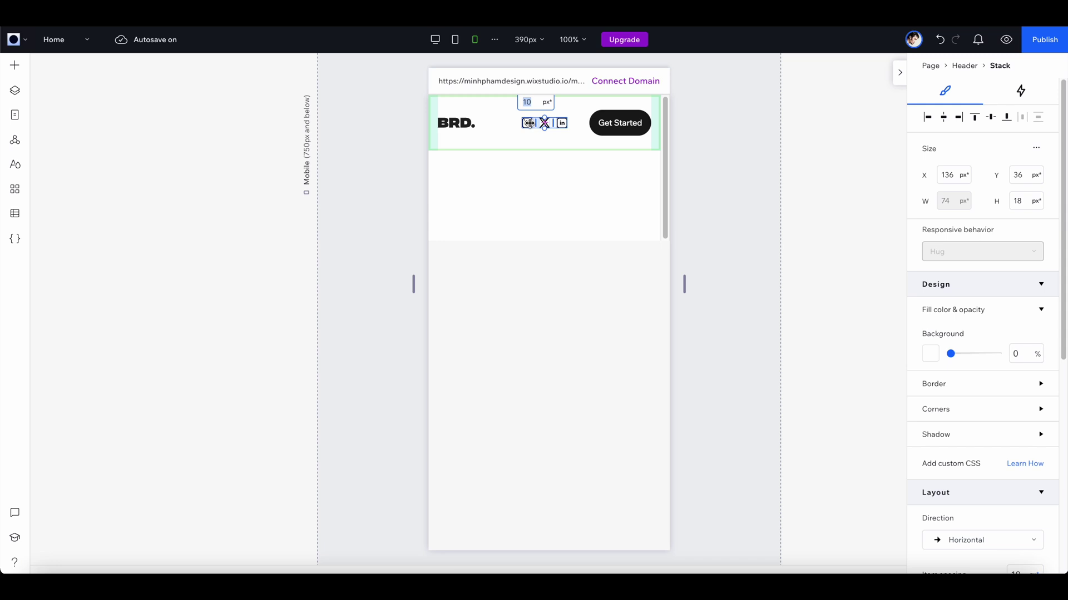
pyautogui.press('Escape')
pyautogui.press('Escape')
pyautogui.click(1006, 39)
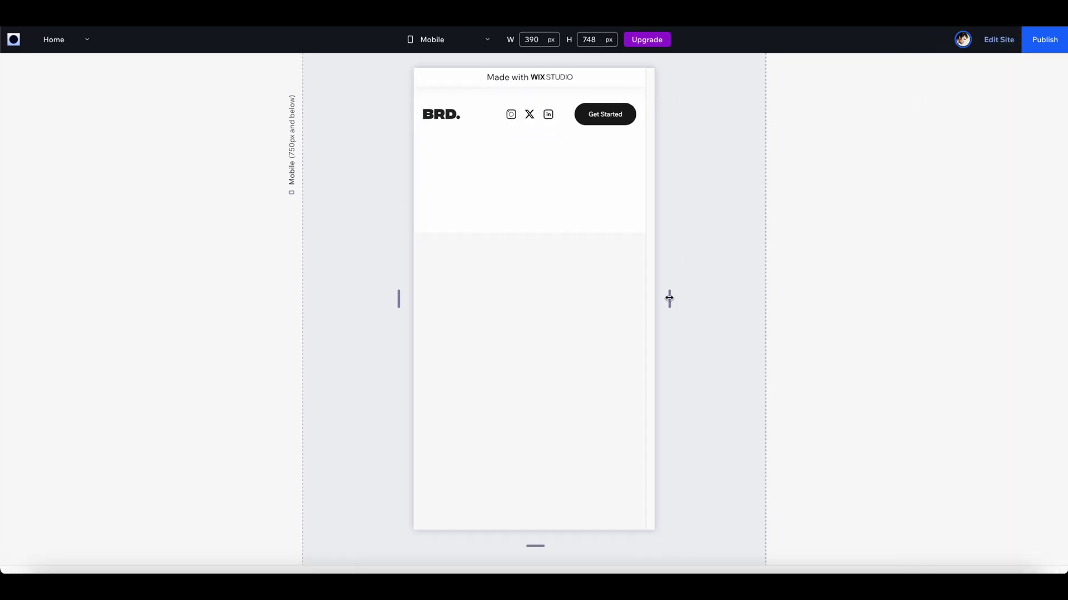
pyautogui.moveTo(670, 296); pyautogui.dragTo(969, 267)
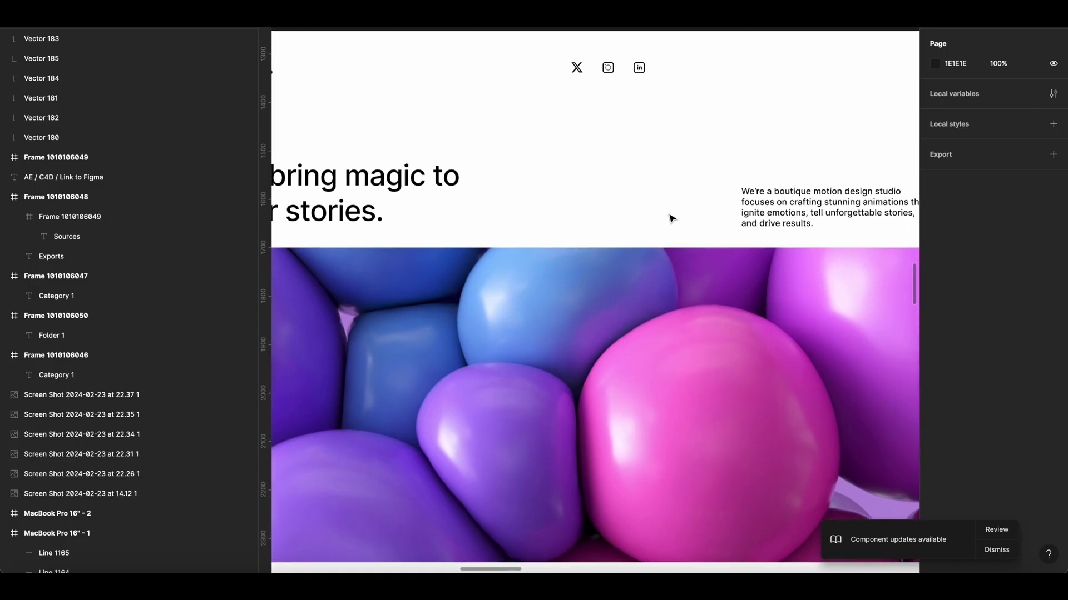
# Step: Switch to the Figma design and select the boutique motion design studio paragraph beside the hero headline
pyautogui.scroll(-2, 671, 218)
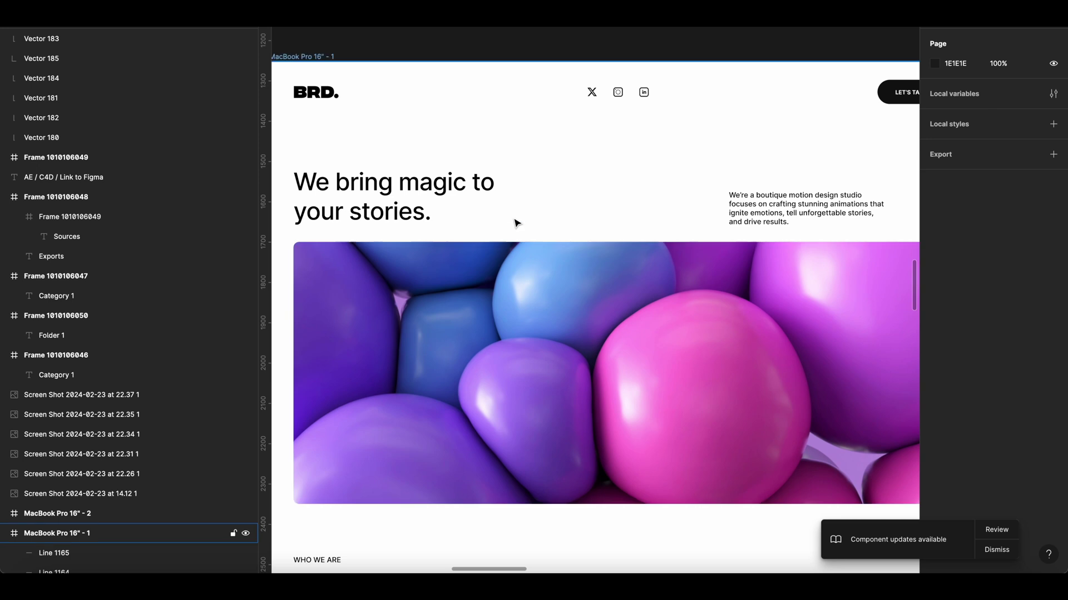
pyautogui.click(806, 209)
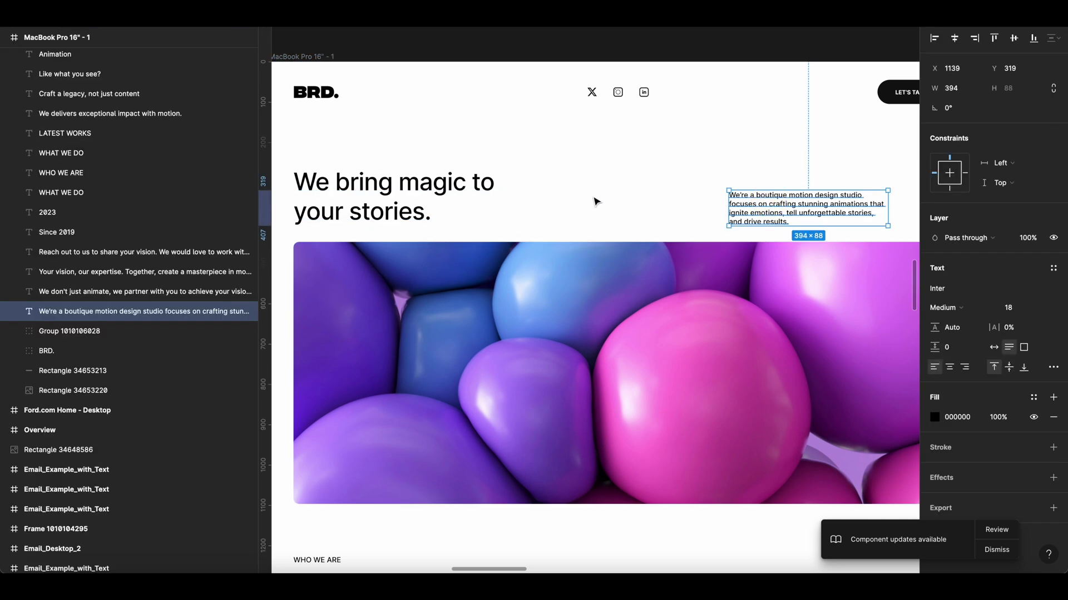
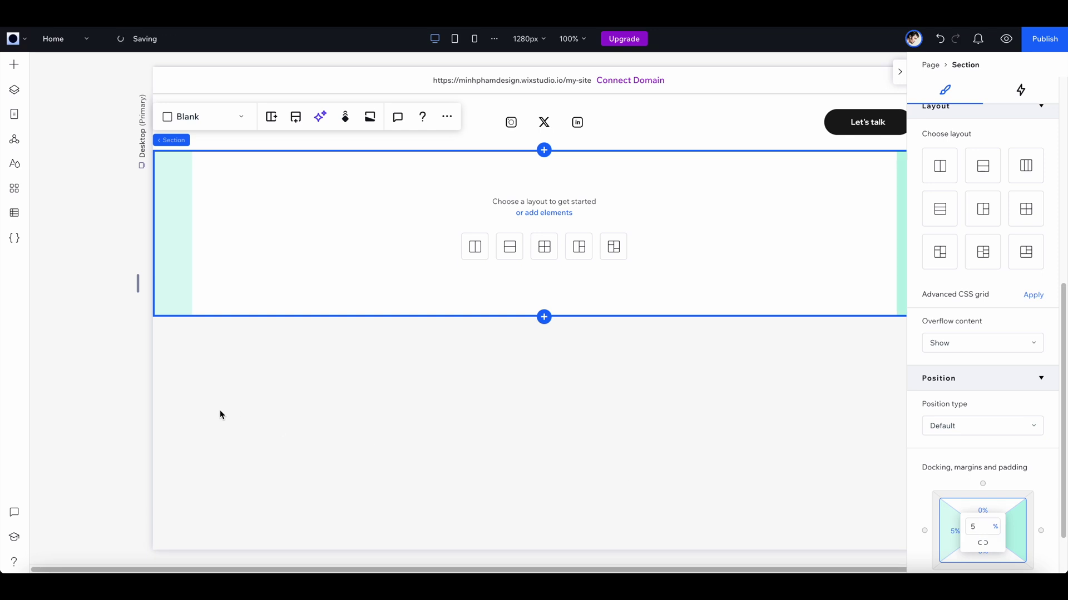
# Step: Add a heading text to the left side of the blank Wix Studio section reading "We bring magic to your stories."
pyautogui.click(14, 65)
pyautogui.click(62, 188)
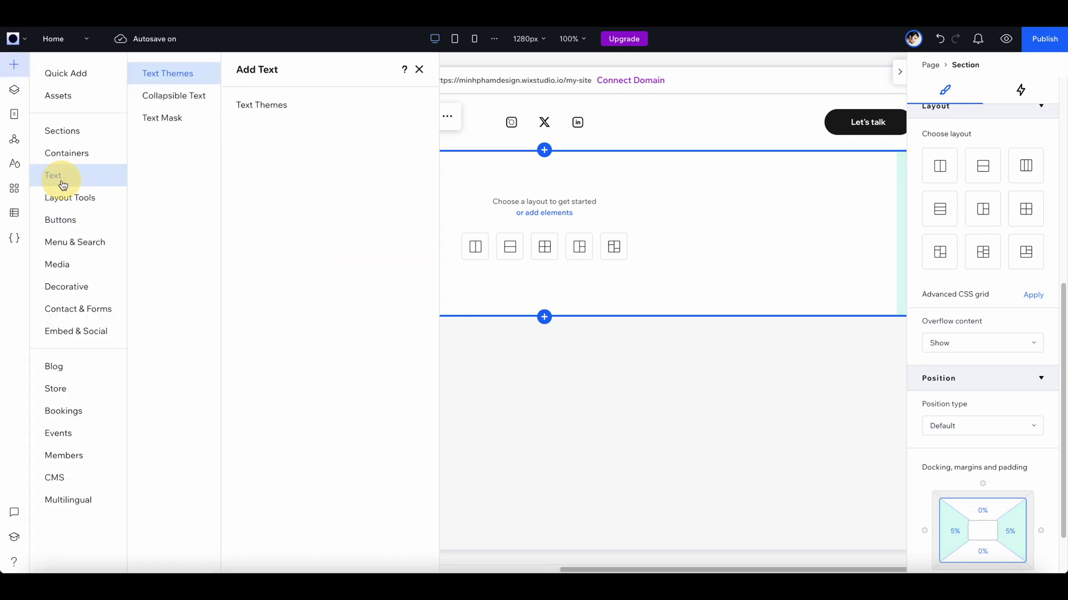
pyautogui.moveTo(275, 136); pyautogui.dragTo(576, 228)
pyautogui.moveTo(418, 231); pyautogui.dragTo(254, 267)
pyautogui.doubleClick(254, 268)
pyautogui.write('We bring magic to your stories.')
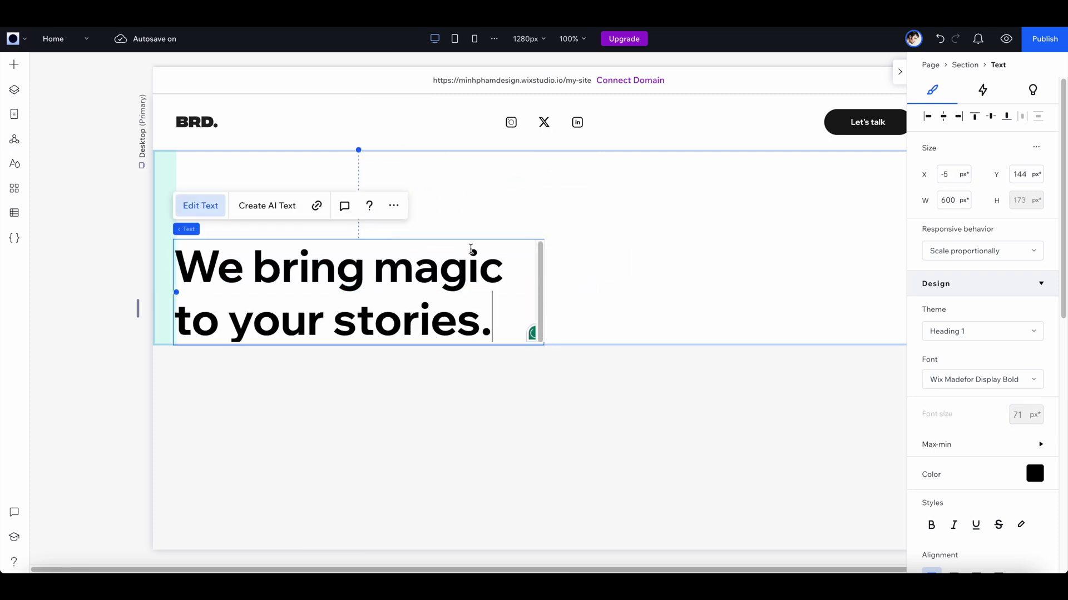
pyautogui.click(619, 227)
# Step: Apply the Heading 2 text theme to the "We bring magic to your stories." headline
pyautogui.click(404, 295)
pyautogui.click(693, 279)
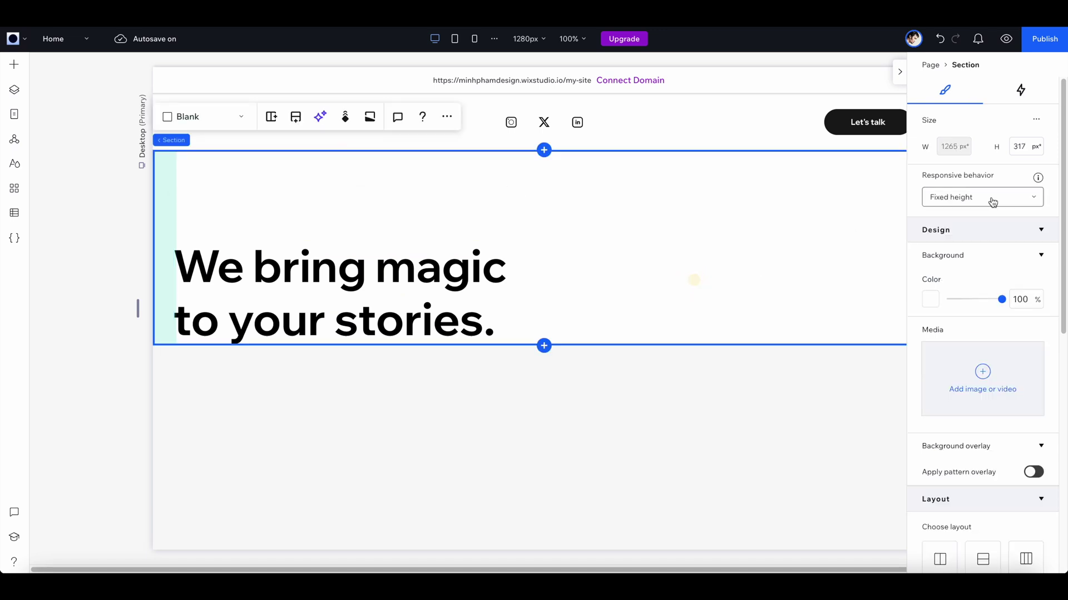
pyautogui.click(949, 332)
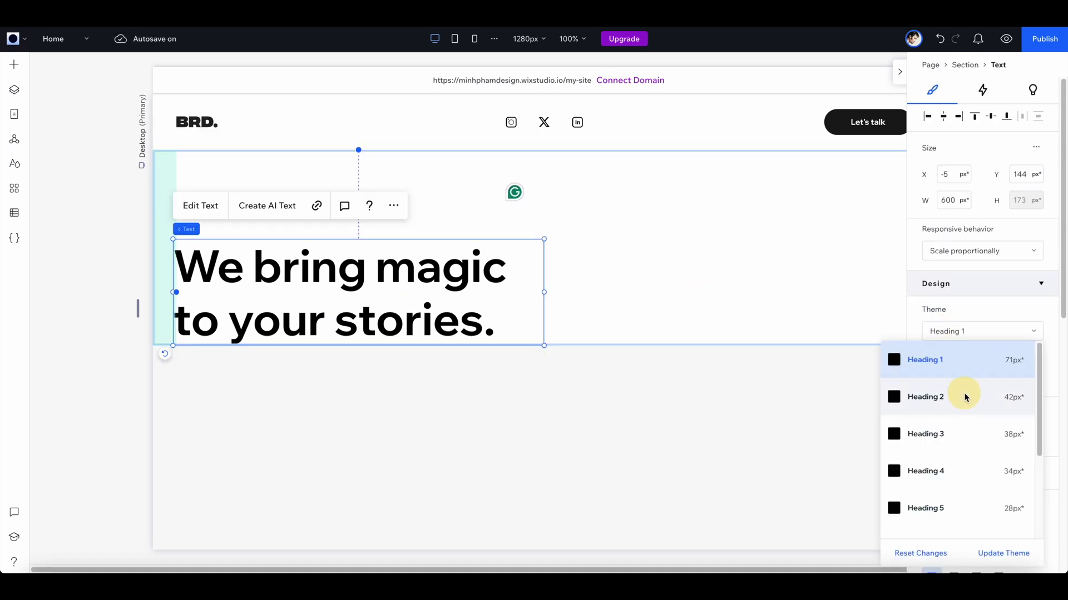
pyautogui.click(965, 395)
# Step: Narrow the headline's text box to about 436 px and set its responsive behavior to Wrap
pyautogui.moveTo(544, 274); pyautogui.dragTo(442, 272)
pyautogui.click(939, 254)
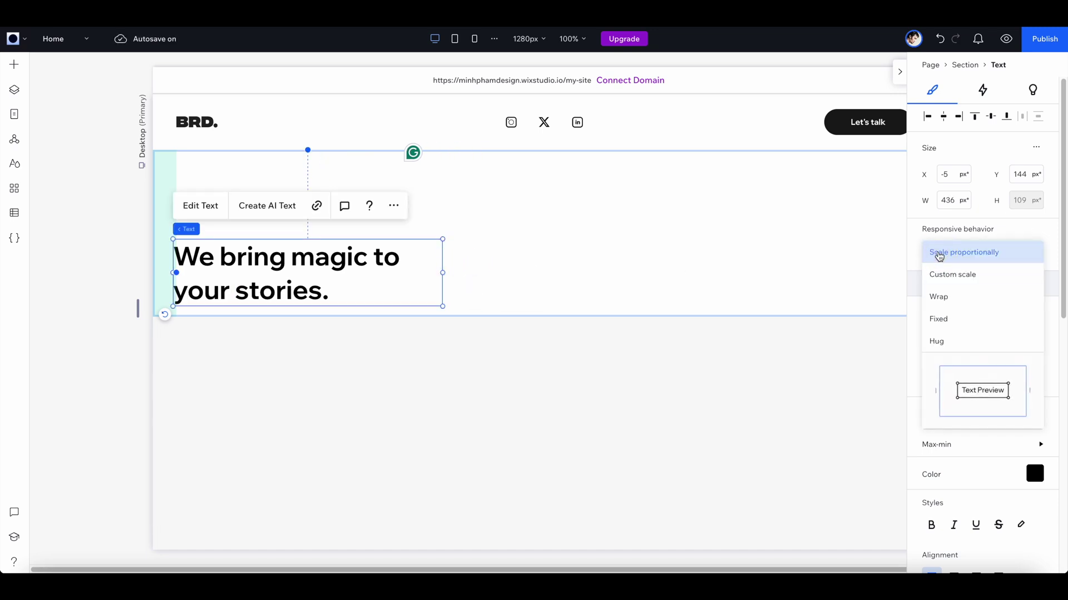
pyautogui.click(941, 298)
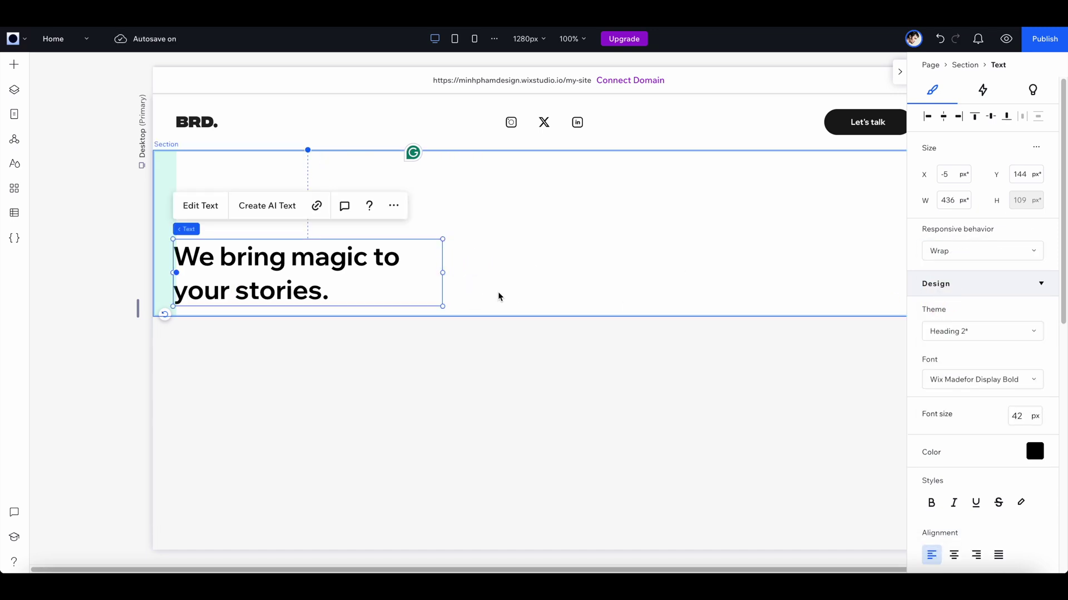
# Step: Split the hero section into two columns and widen the first column to about two thirds of the section
pyautogui.click(610, 212)
pyautogui.scroll(-3, 1007, 287)
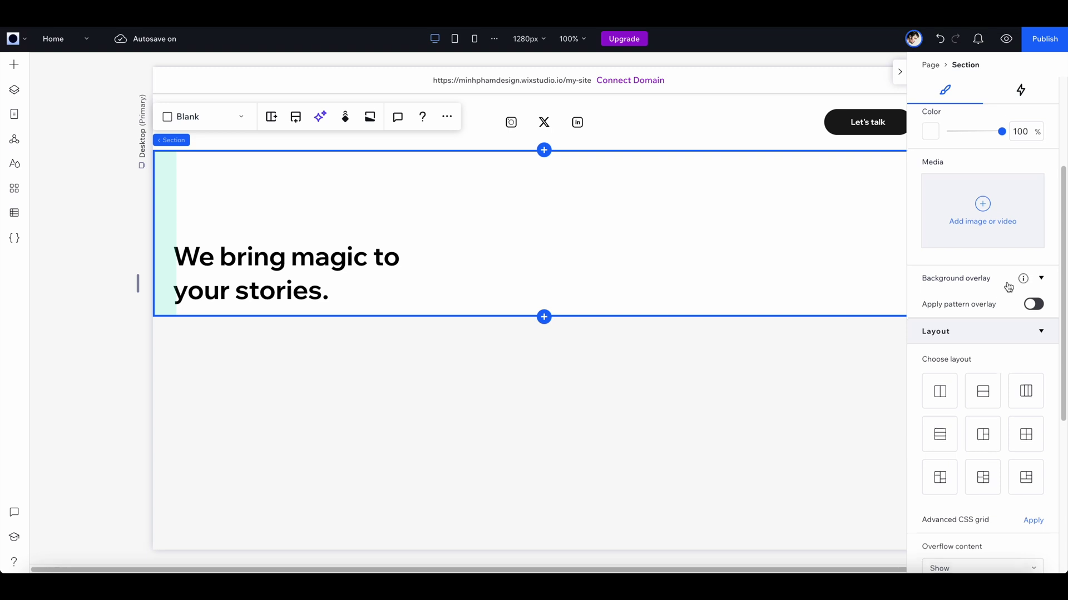
pyautogui.scroll(-1, 1007, 285)
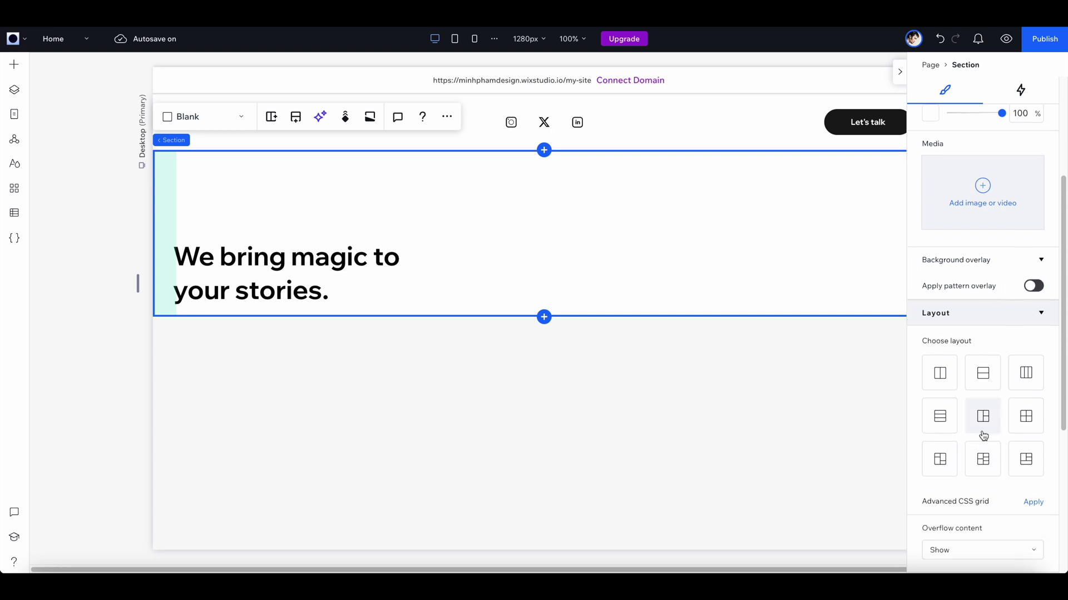
pyautogui.click(939, 373)
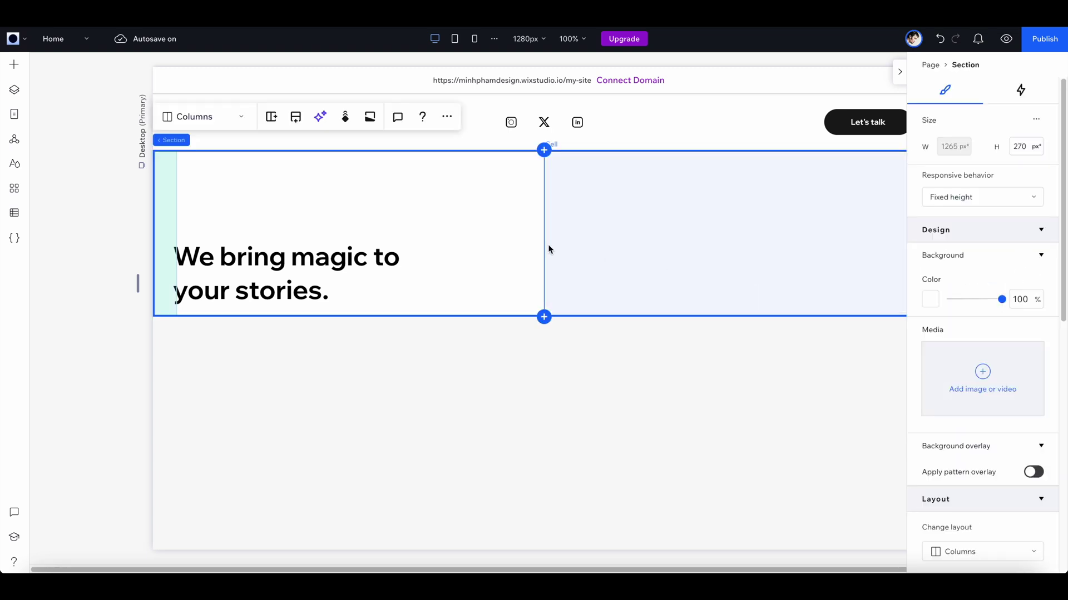
pyautogui.moveTo(555, 240); pyautogui.dragTo(699, 242)
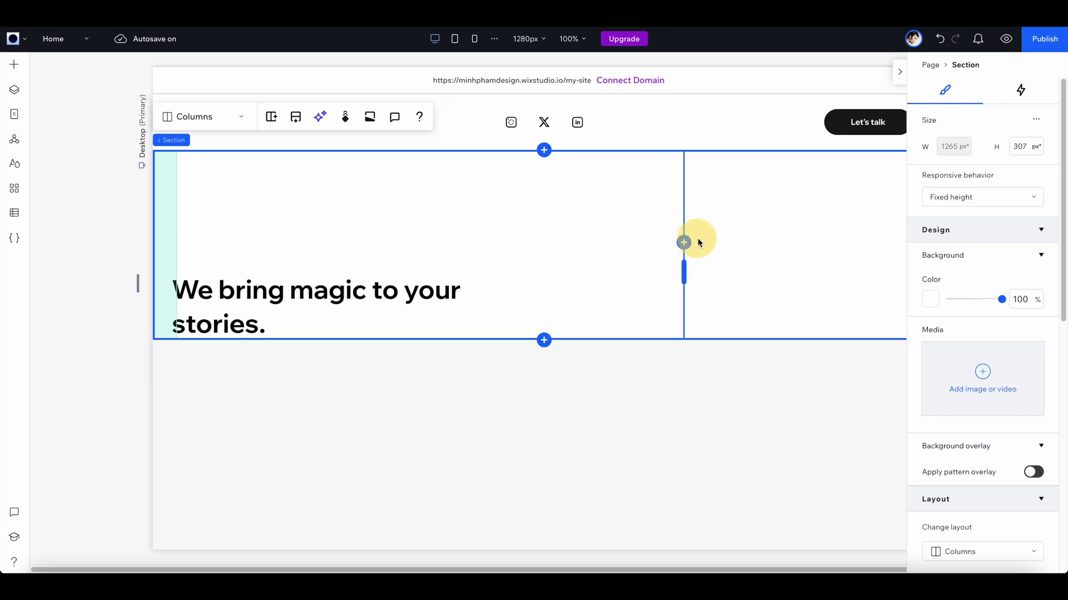
# Step: Align the headline to the left and bottom edges of its cell
pyautogui.click(298, 304)
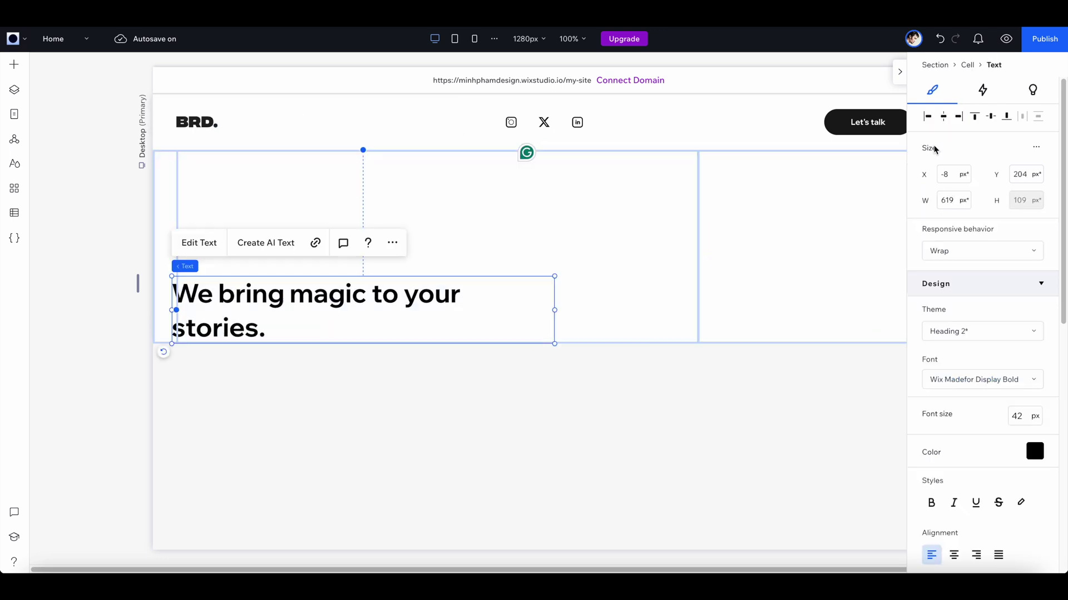
pyautogui.click(927, 116)
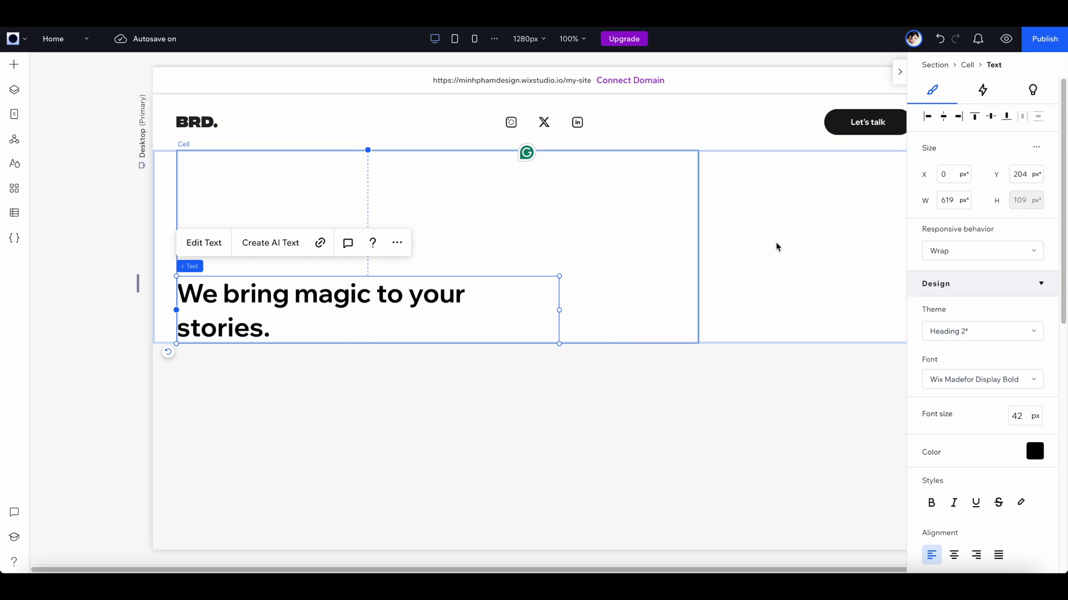
pyautogui.click(1007, 117)
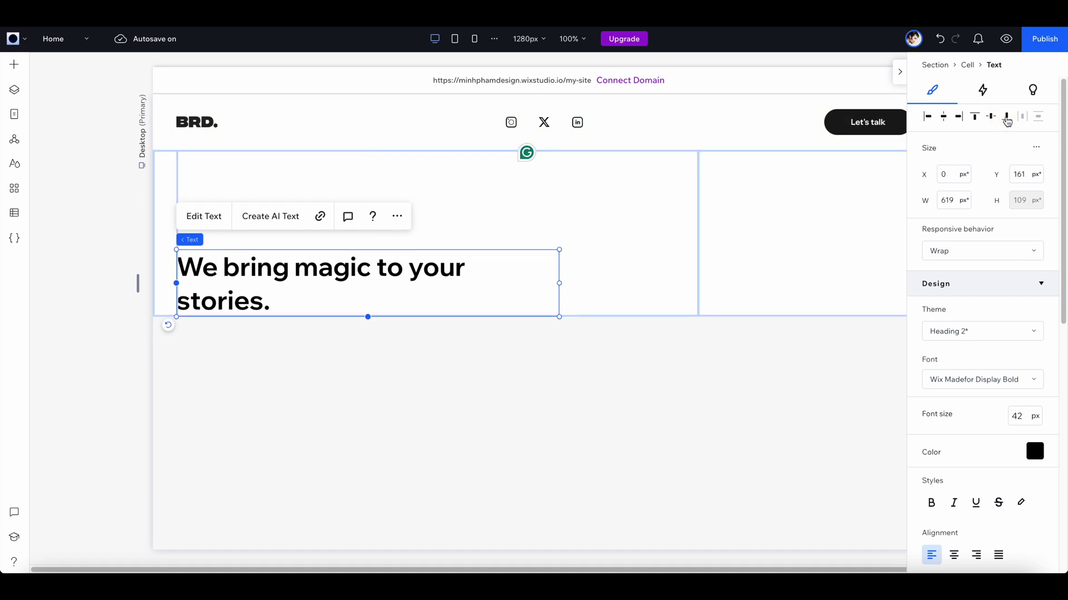
# Step: Place a Heading 4 text element in the section's second column and apply the Paragraph 1 theme to it
pyautogui.hotkey('ctrl', 'v')
pyautogui.moveTo(650, 242); pyautogui.dragTo(727, 275)
pyautogui.click(984, 332)
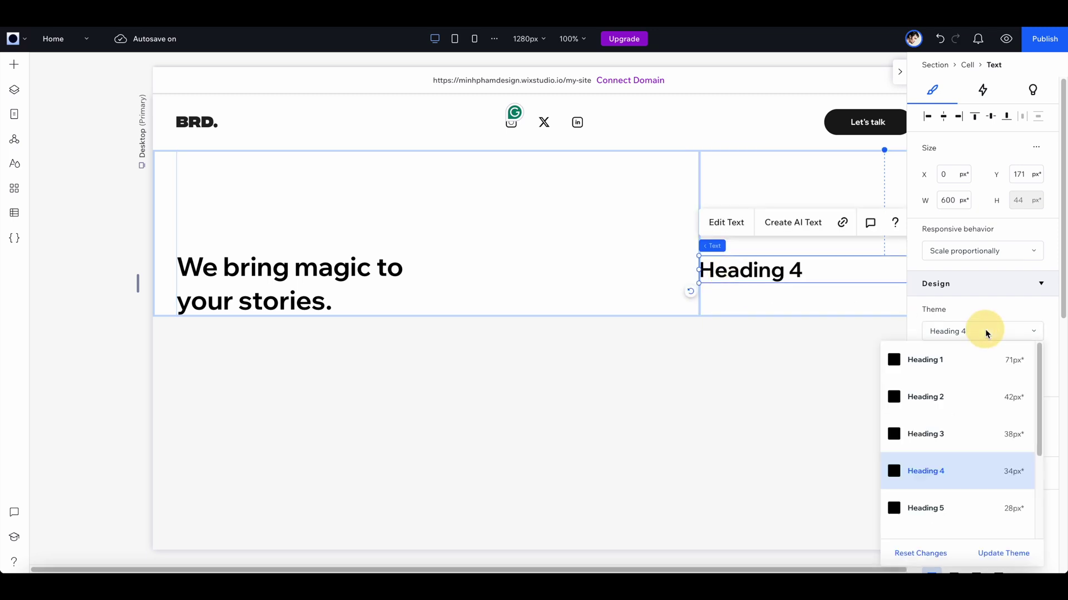
pyautogui.scroll(-2, 957, 434)
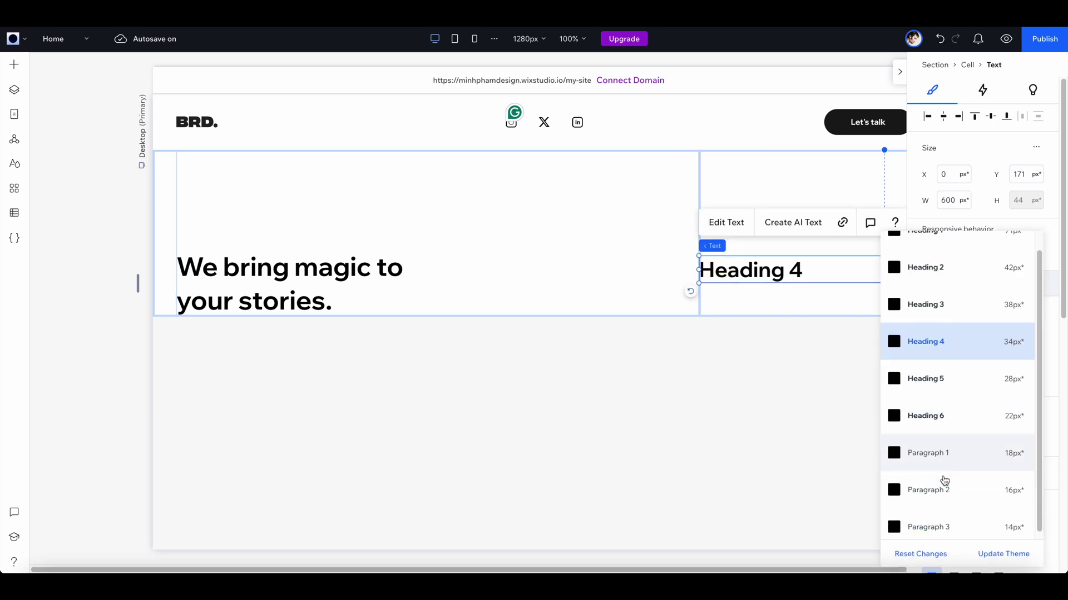
pyautogui.click(927, 449)
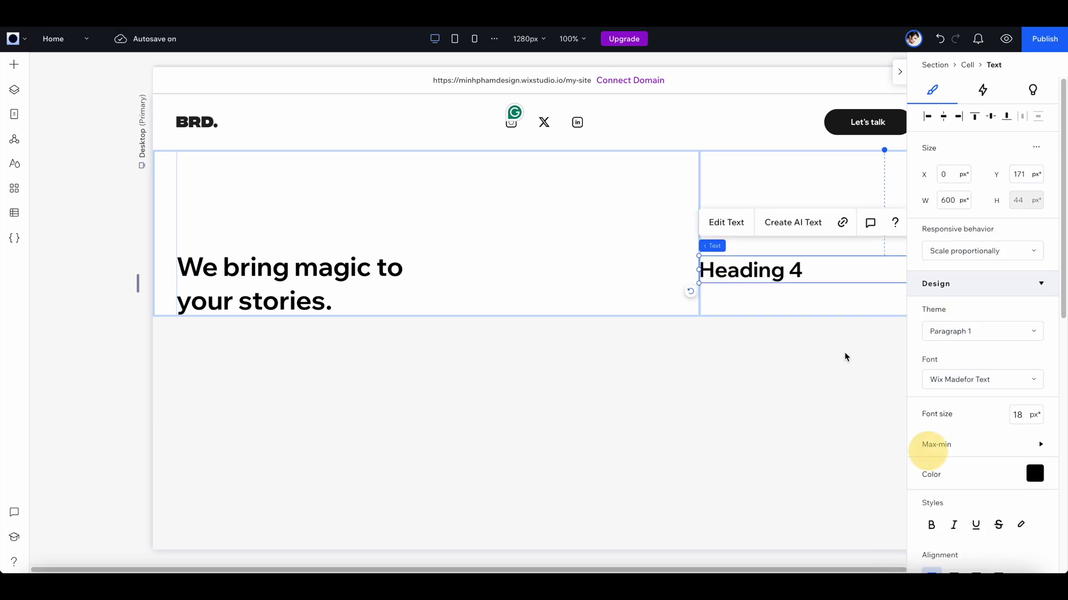
# Step: Replace the second column's placeholder text with the paragraph starting "We're a boutique motion design studio" from the Figma design
pyautogui.doubleClick(743, 264)
pyautogui.hotkey('ctrl', 'v')
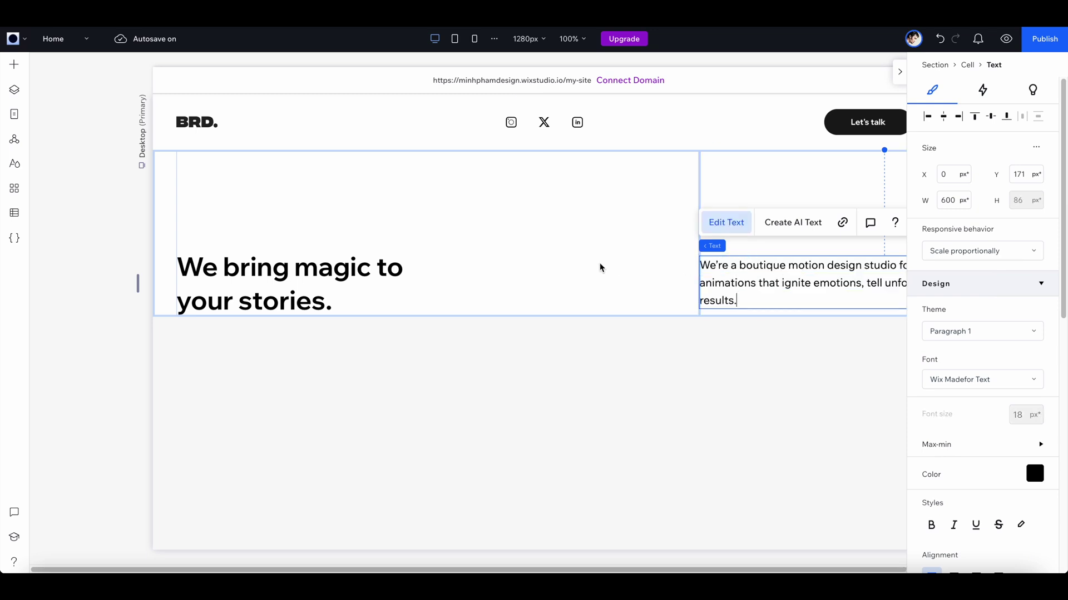
pyautogui.click(664, 194)
pyautogui.hotkey('ctrl', '-')
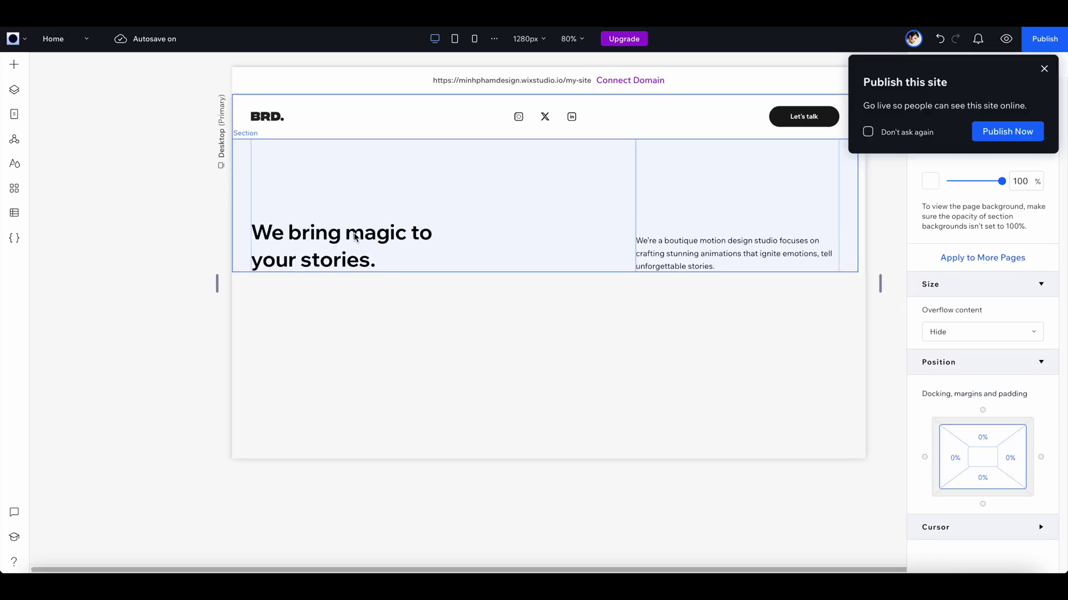
# Step: Set the hero section's top and bottom padding to 3%
pyautogui.click(750, 256)
pyautogui.scroll(-10, 989, 387)
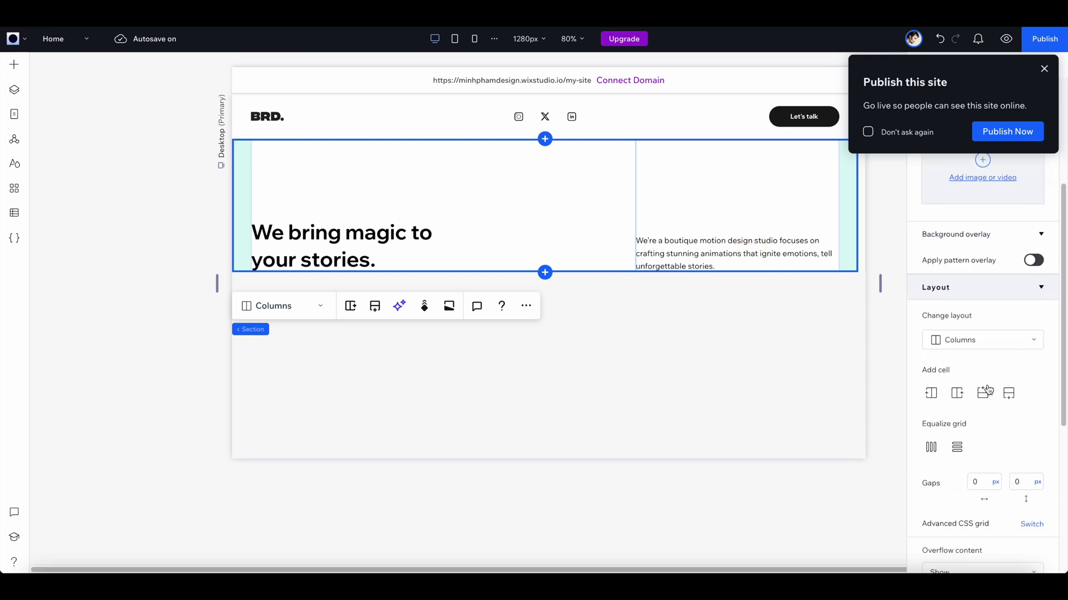
pyautogui.click(982, 445)
pyautogui.write('3')
pyautogui.press('Tab')
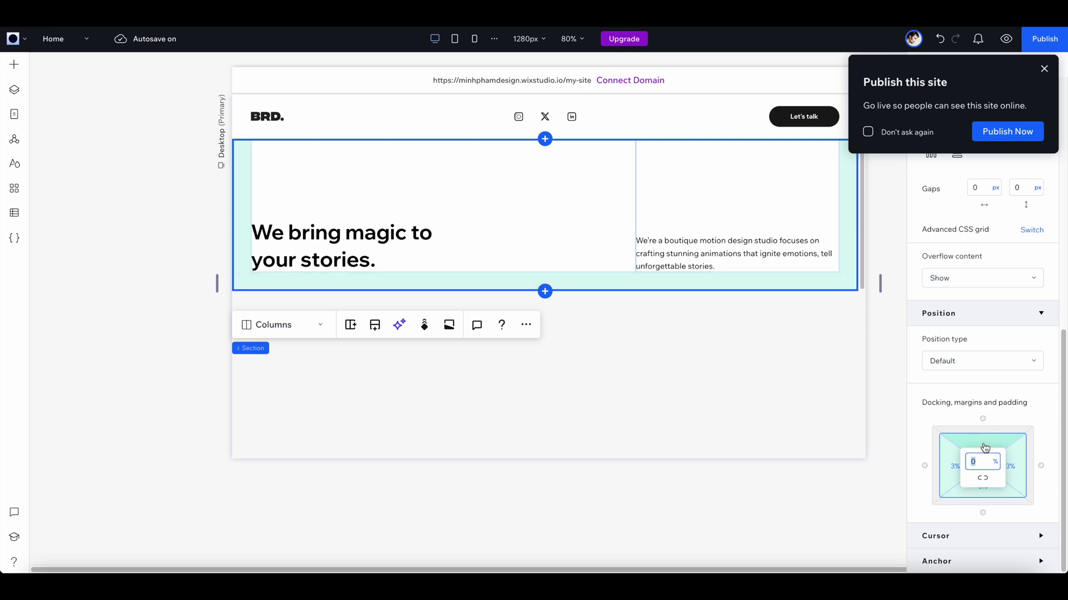
pyautogui.press('Return')
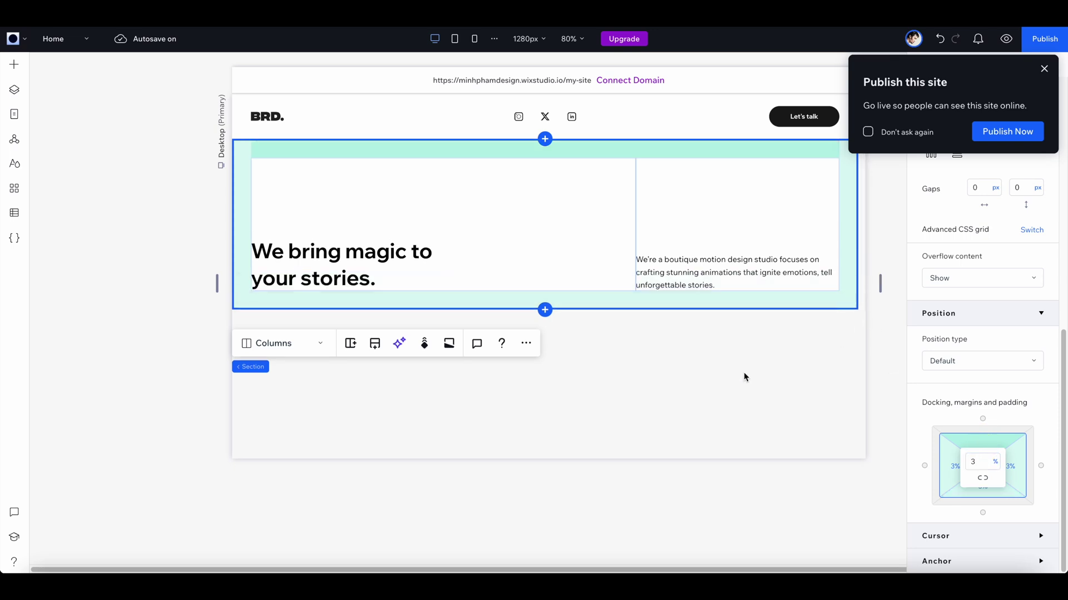
pyautogui.click(122, 270)
pyautogui.click(381, 267)
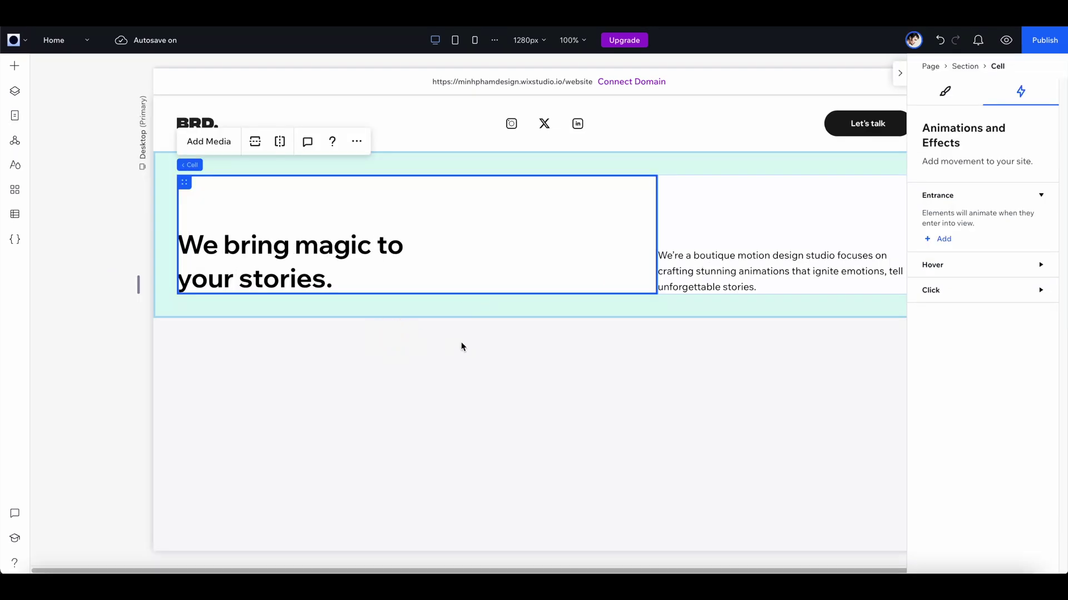
pyautogui.click(122, 324)
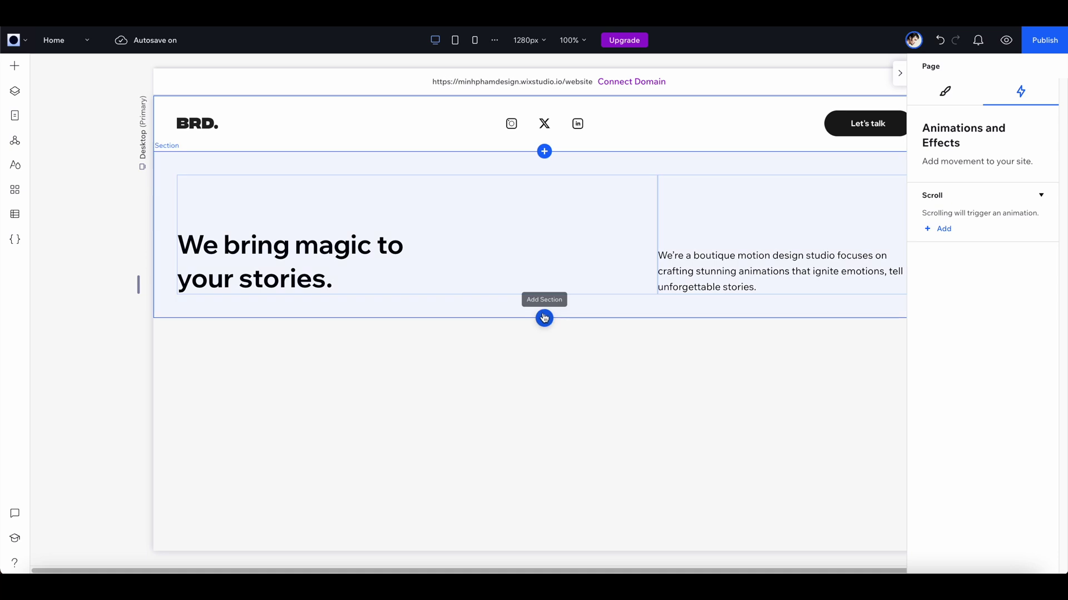
# Step: Add a blank section below the hero section and insert a VideoBox stretched to fill it
pyautogui.click(545, 320)
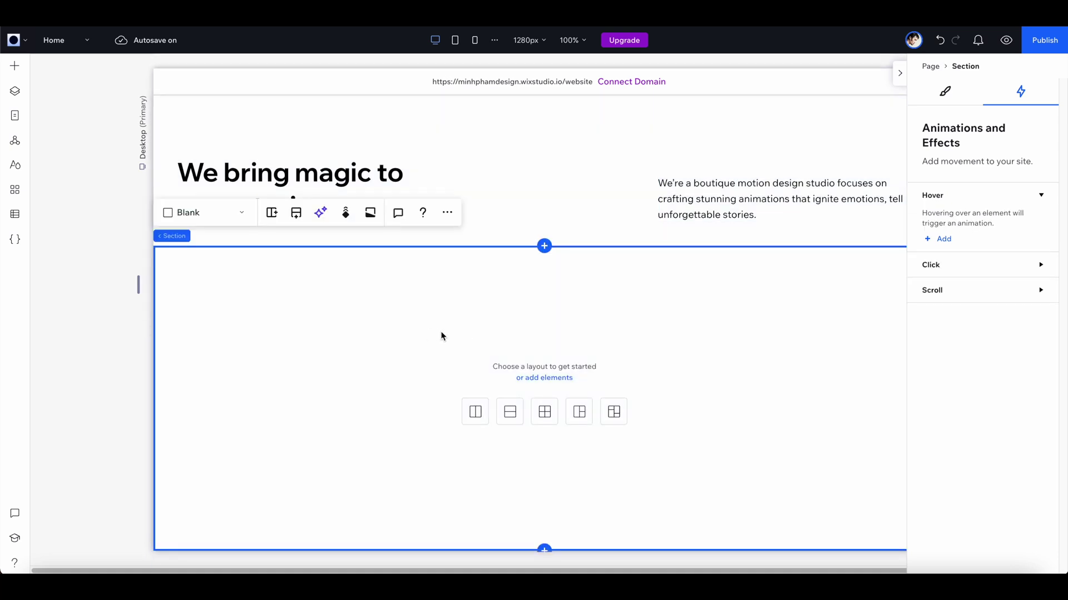
pyautogui.rightClick(442, 336)
pyautogui.moveTo(442, 337)
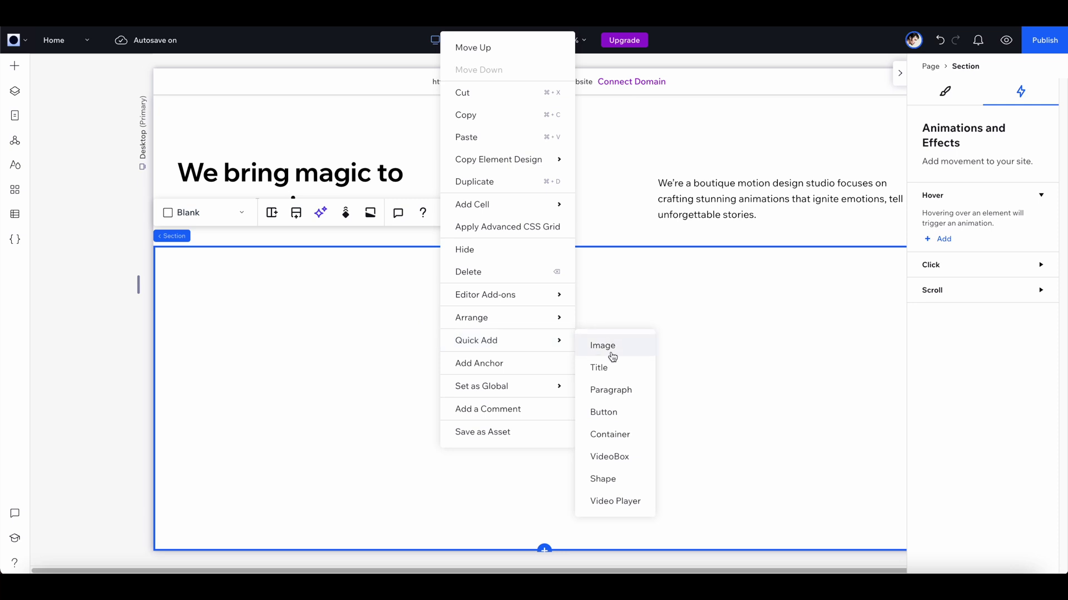
pyautogui.click(621, 458)
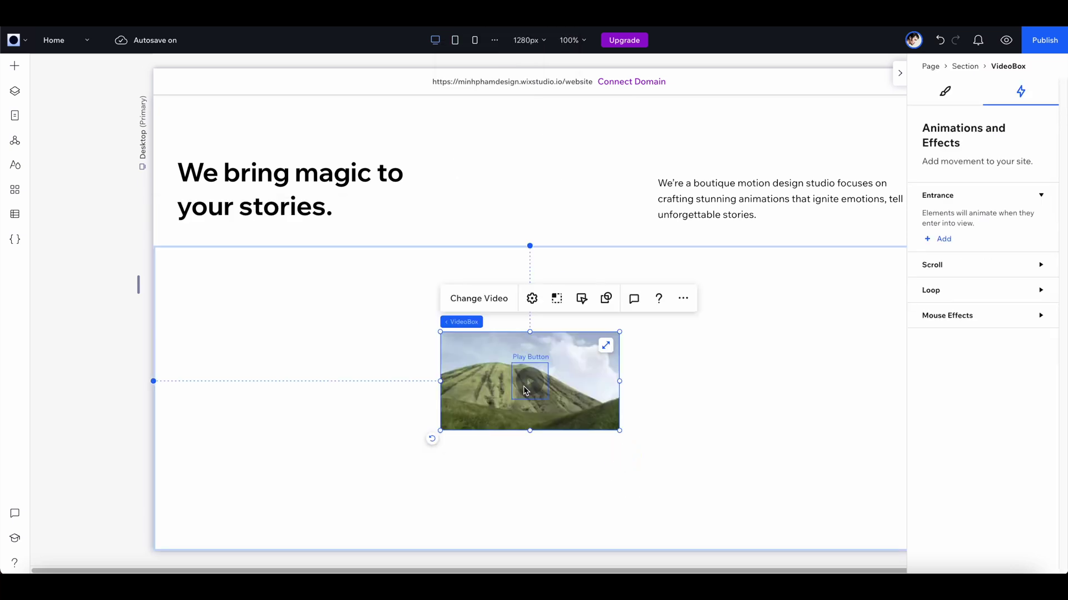
pyautogui.click(607, 345)
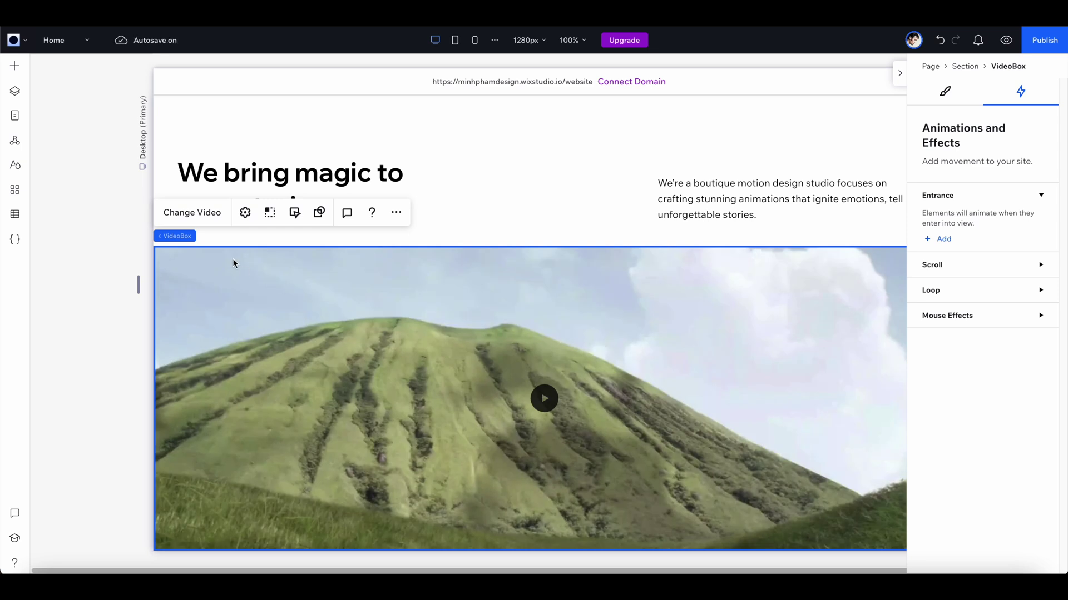
pyautogui.click(191, 213)
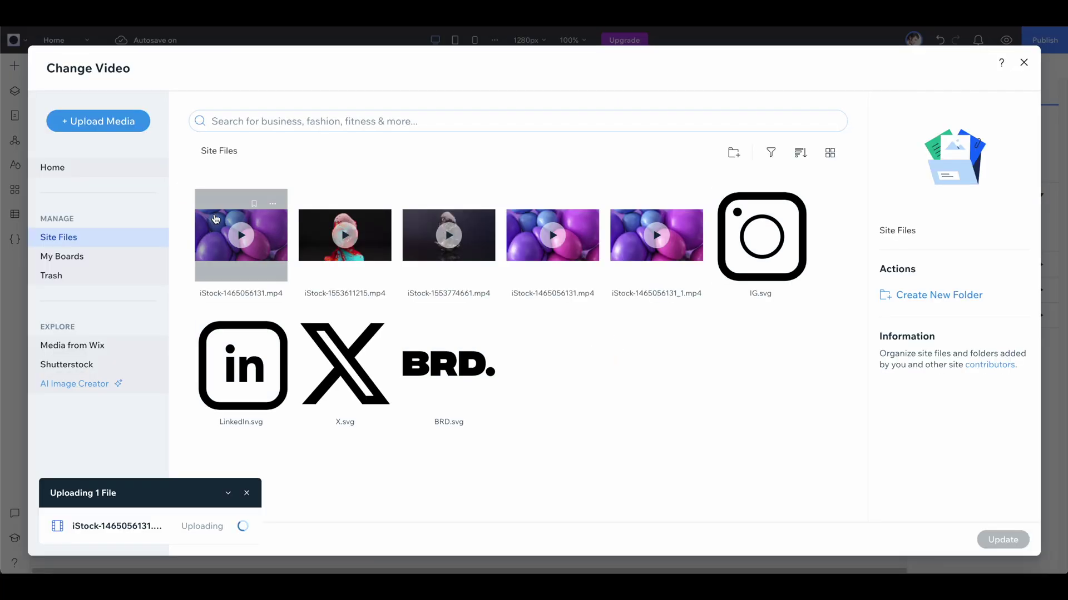
pyautogui.click(579, 241)
pyautogui.click(656, 239)
pyautogui.click(1010, 541)
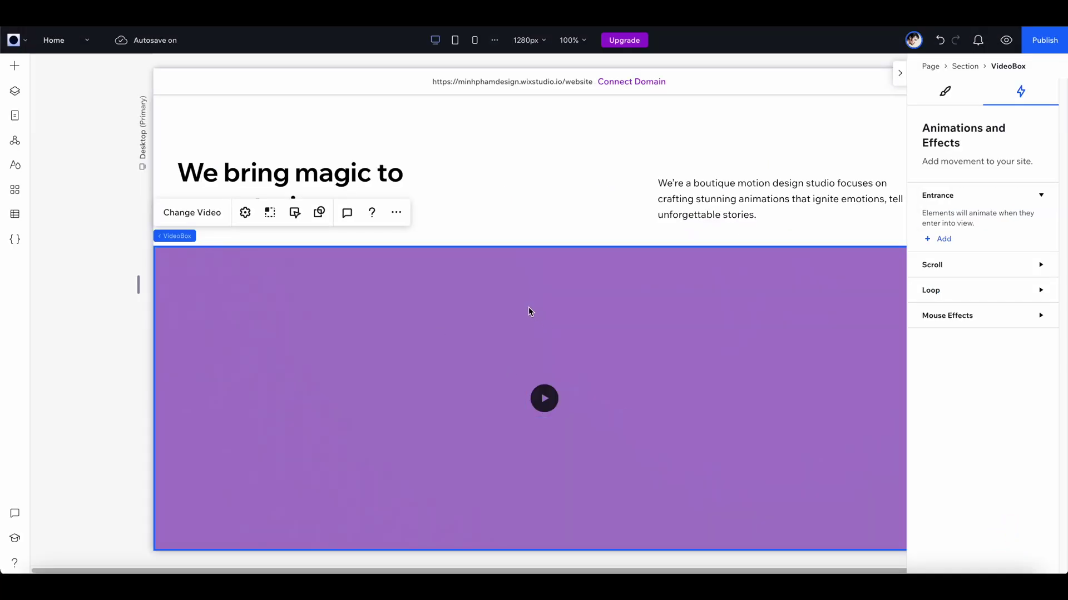
# Step: Set the VideoBox's pause behavior to No pause and check its sound setting
pyautogui.click(245, 214)
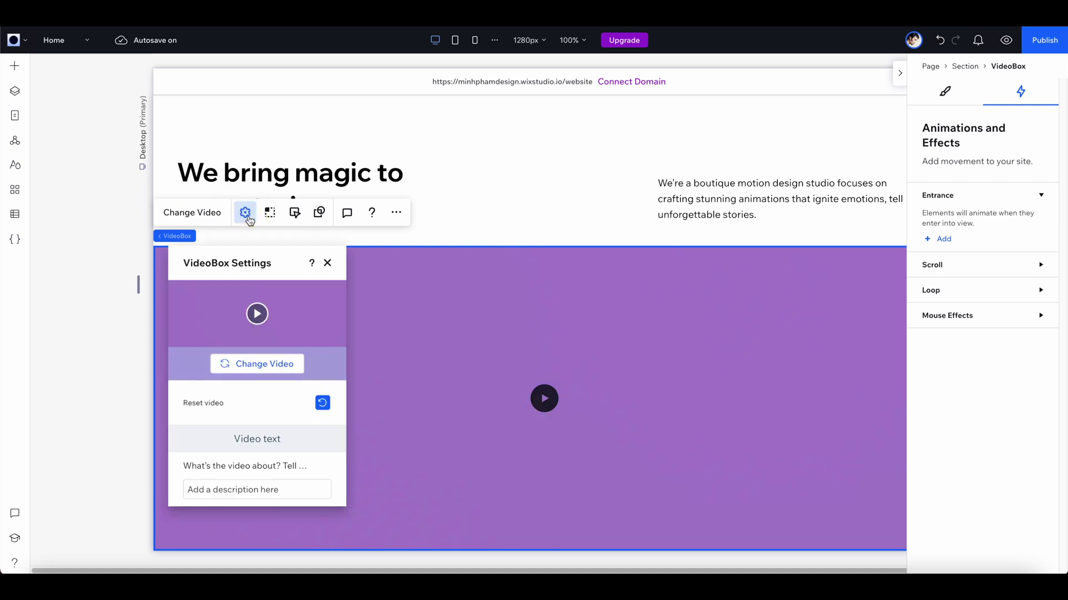
pyautogui.click(295, 214)
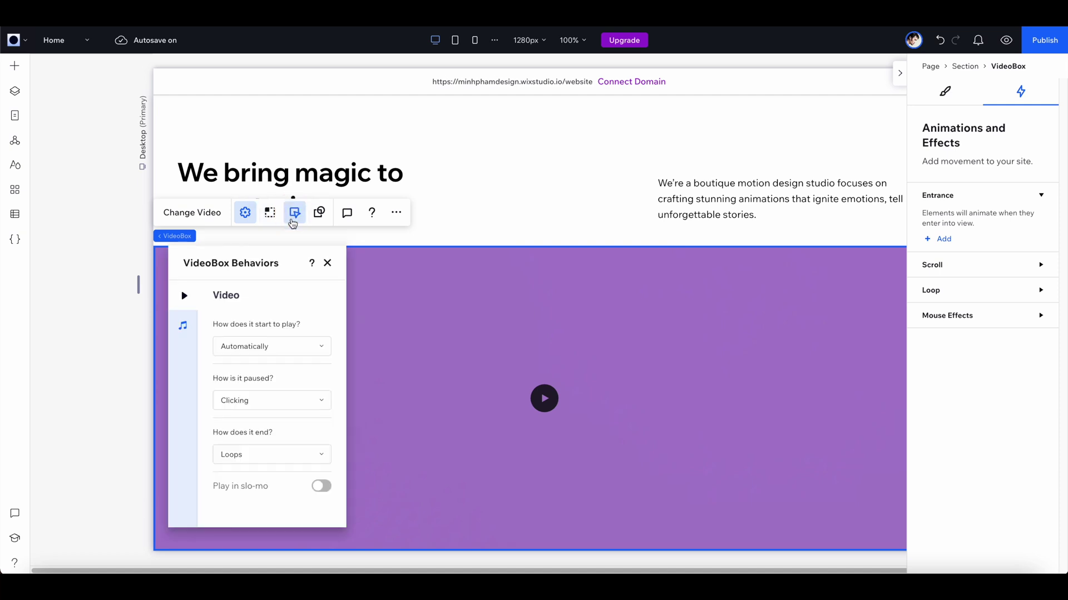
pyautogui.click(310, 404)
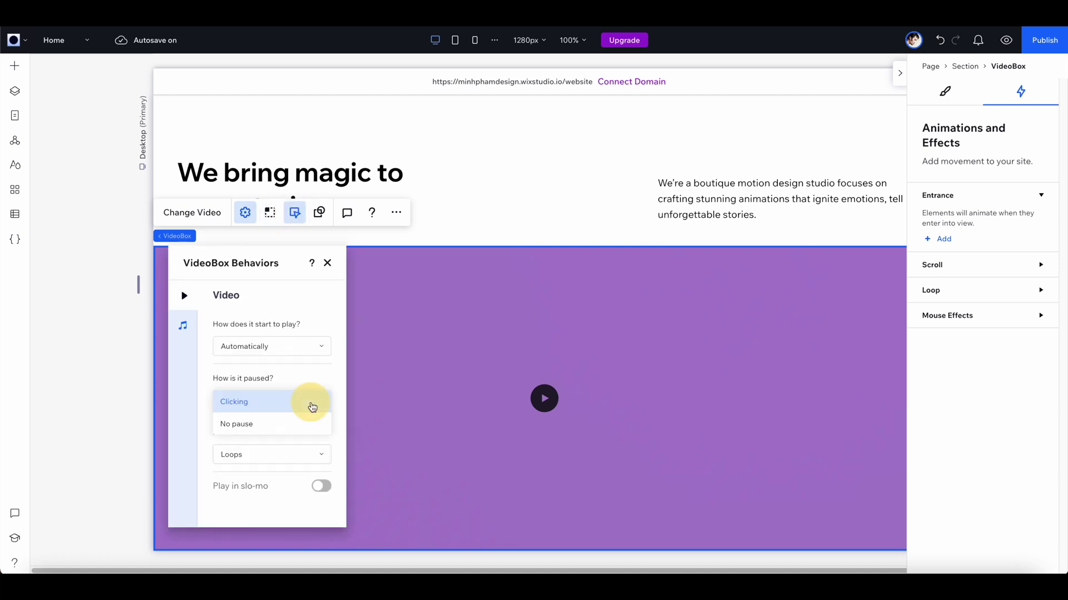
pyautogui.click(280, 423)
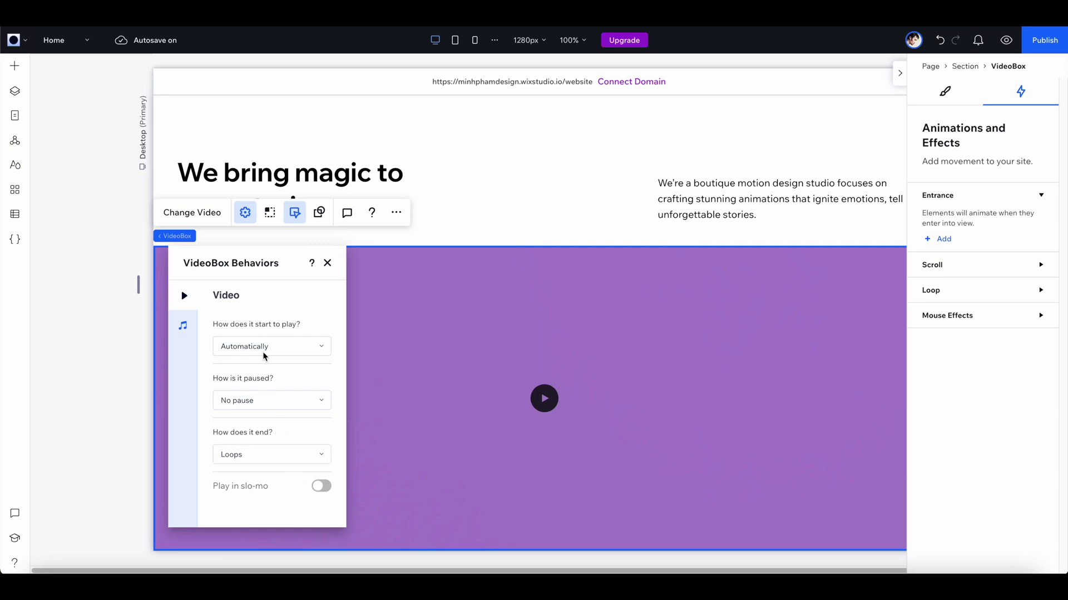
pyautogui.click(183, 325)
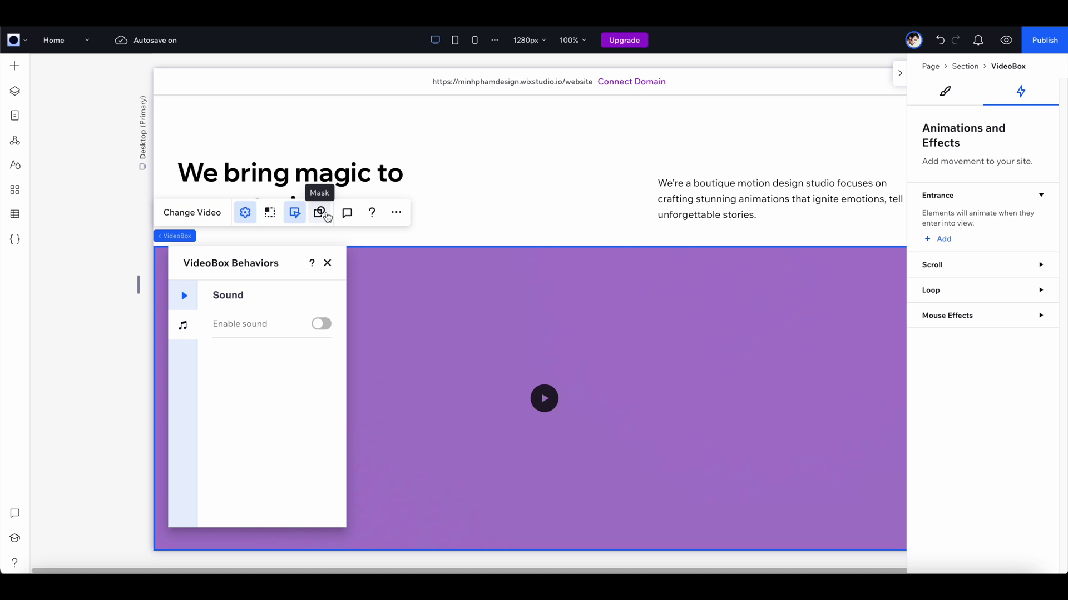
pyautogui.click(434, 304)
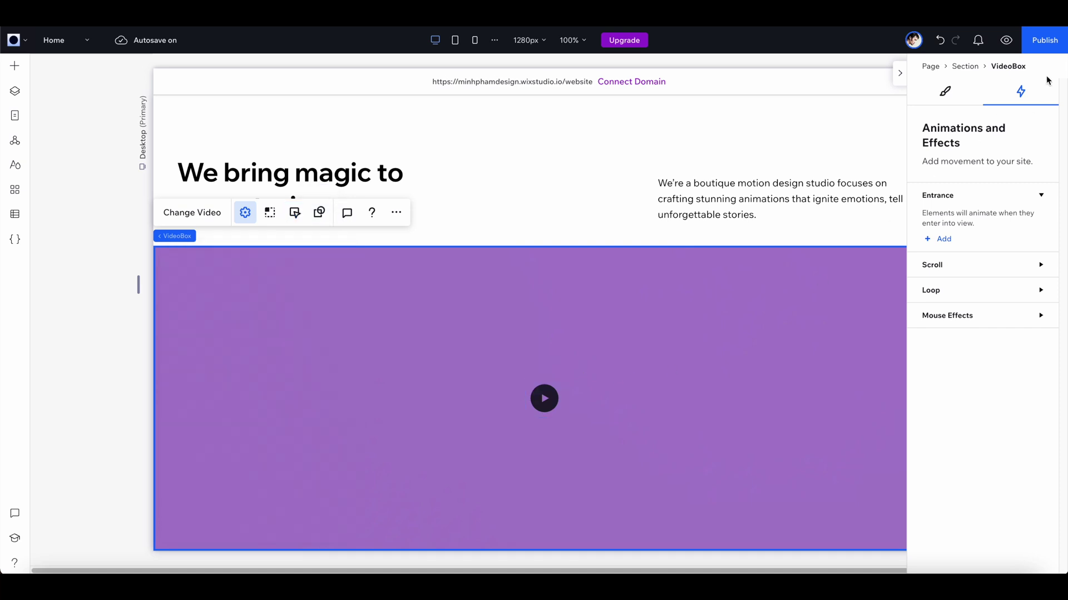
# Step: Preview the page with the video, return to editing and dismiss the publish prompt with Don't ask again enabled
pyautogui.click(1006, 40)
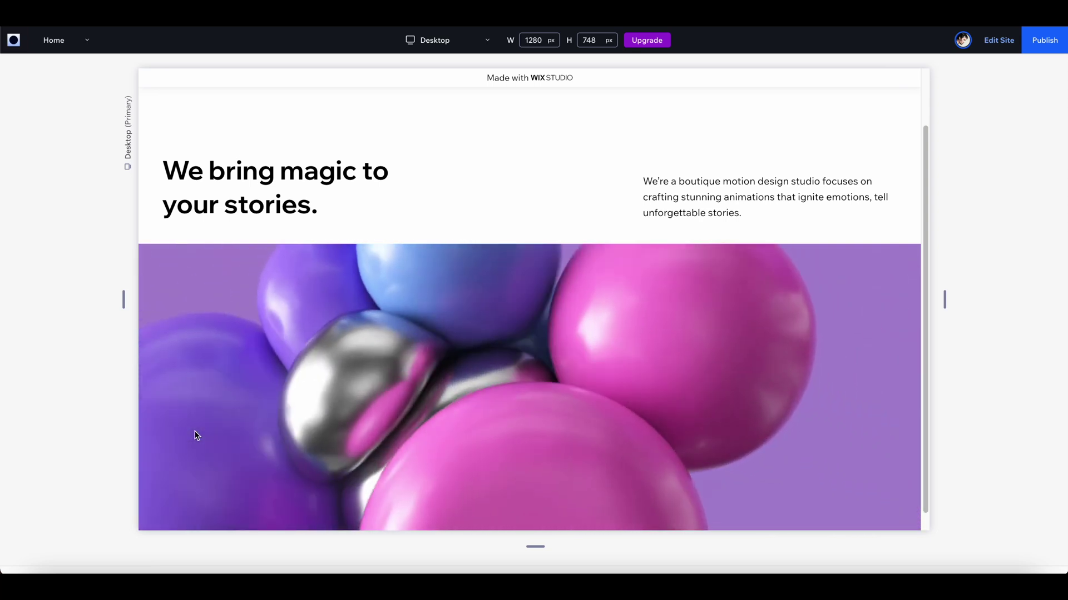
pyautogui.scroll(2, 280, 428)
pyautogui.click(998, 40)
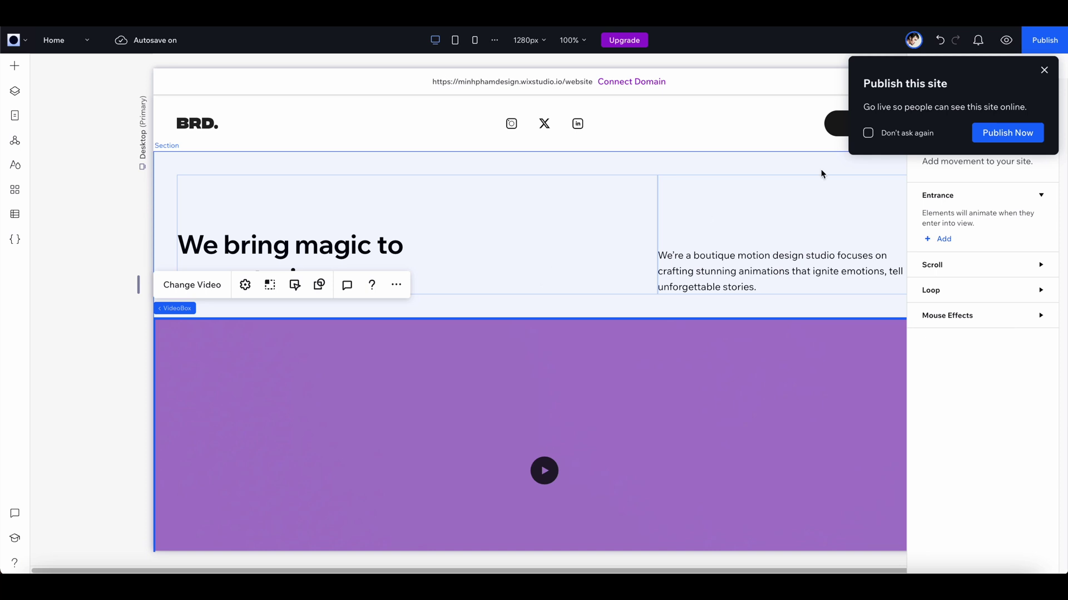
pyautogui.click(868, 133)
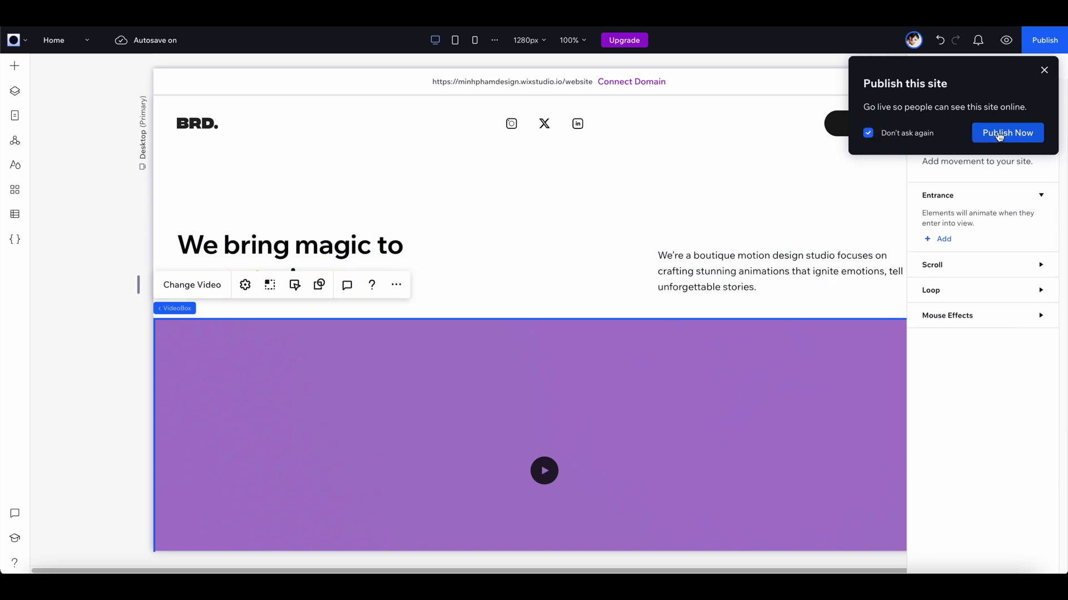
pyautogui.click(1044, 72)
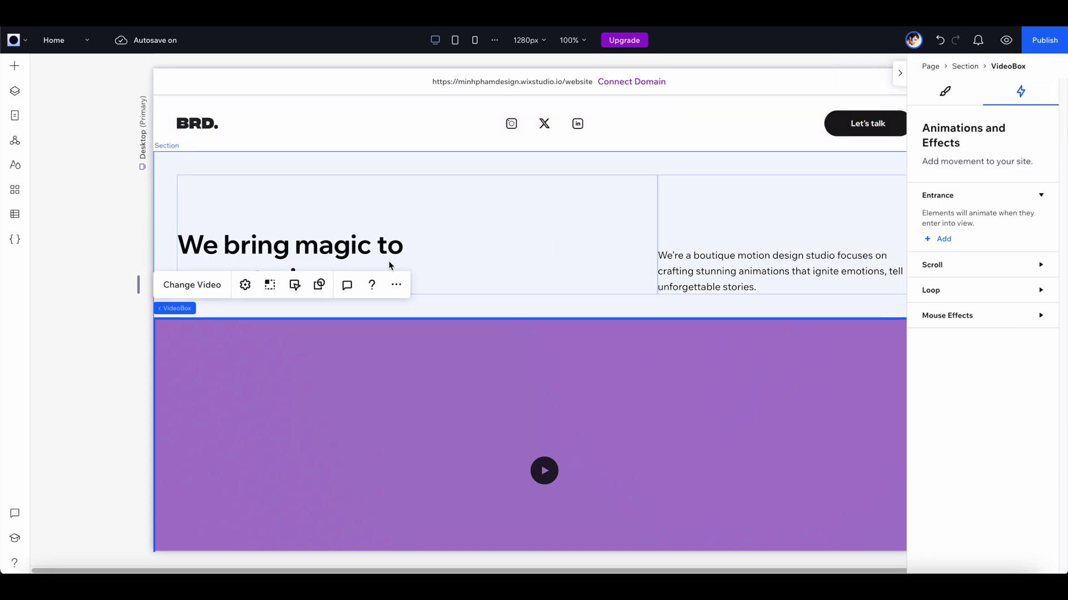
# Step: Try the Reveal, Bounce and Float entrance animations on the hero headline and apply Slide to it
pyautogui.click(354, 246)
pyautogui.click(356, 247)
pyautogui.click(361, 251)
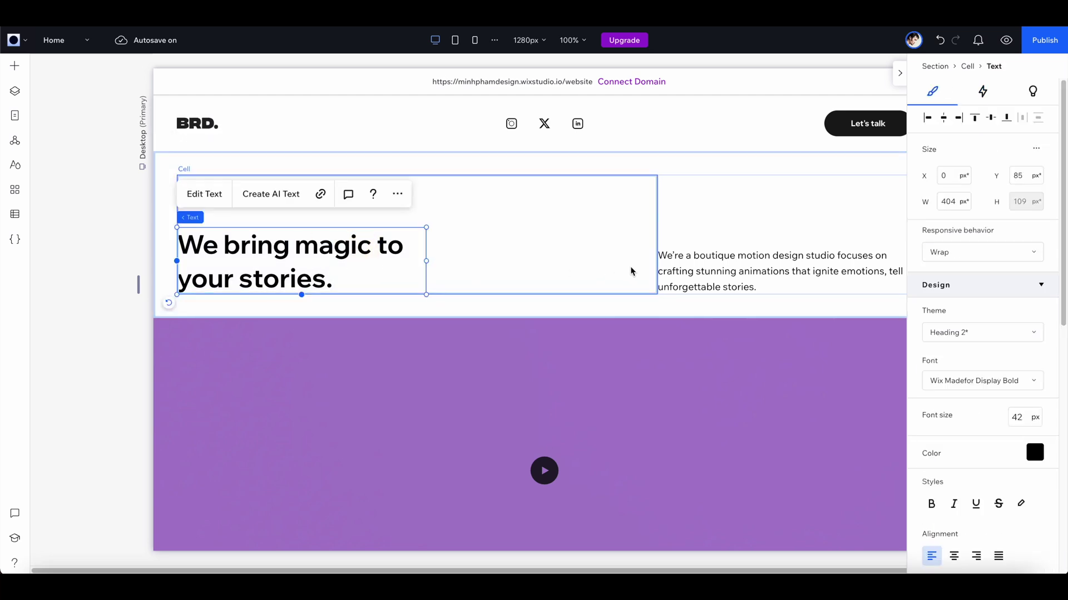
pyautogui.click(982, 91)
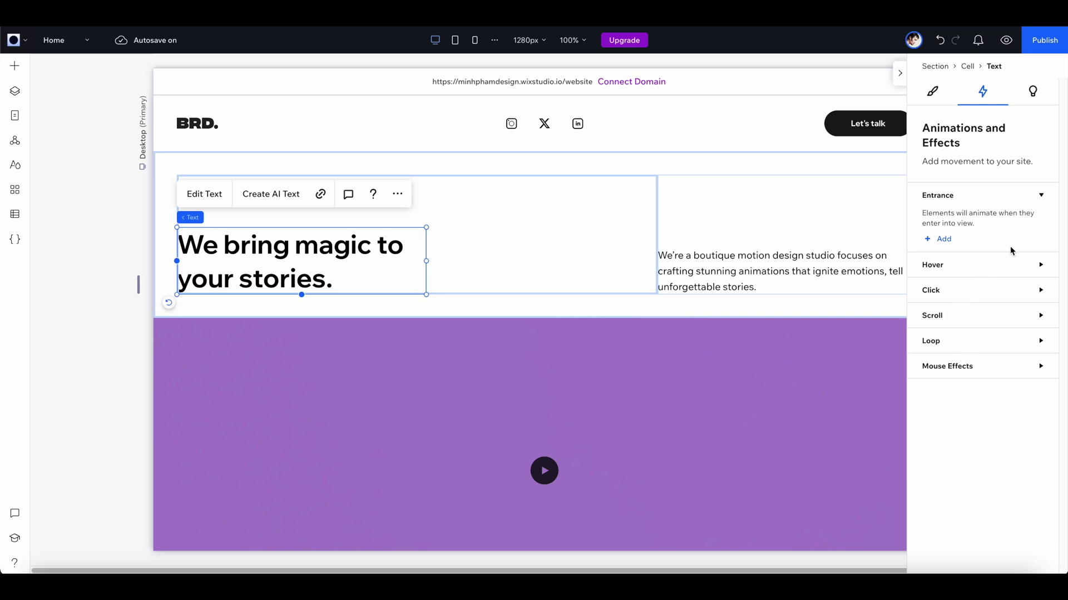
pyautogui.click(943, 240)
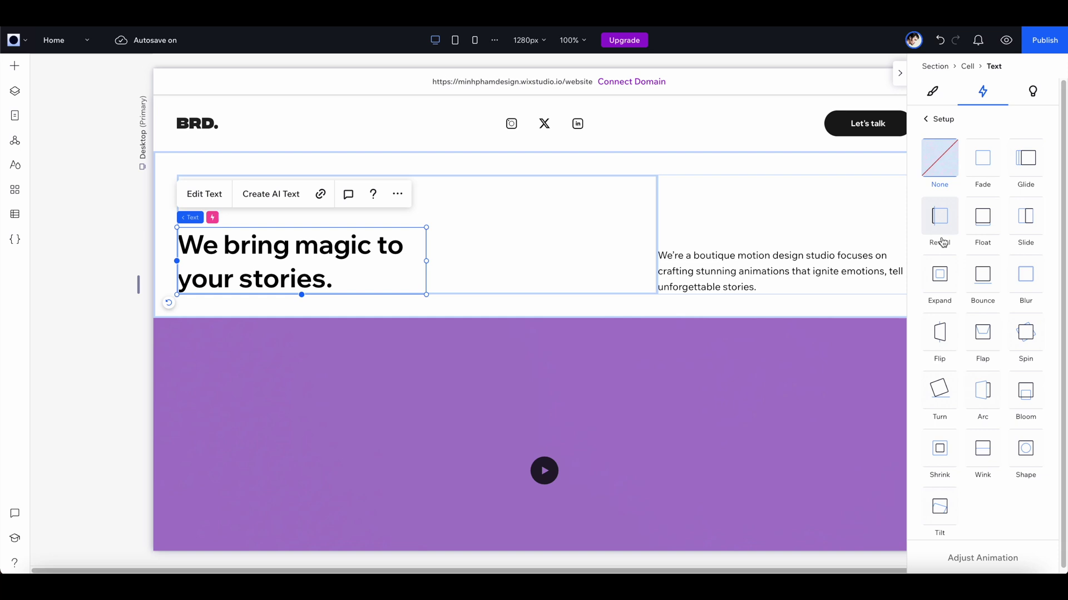
pyautogui.click(948, 225)
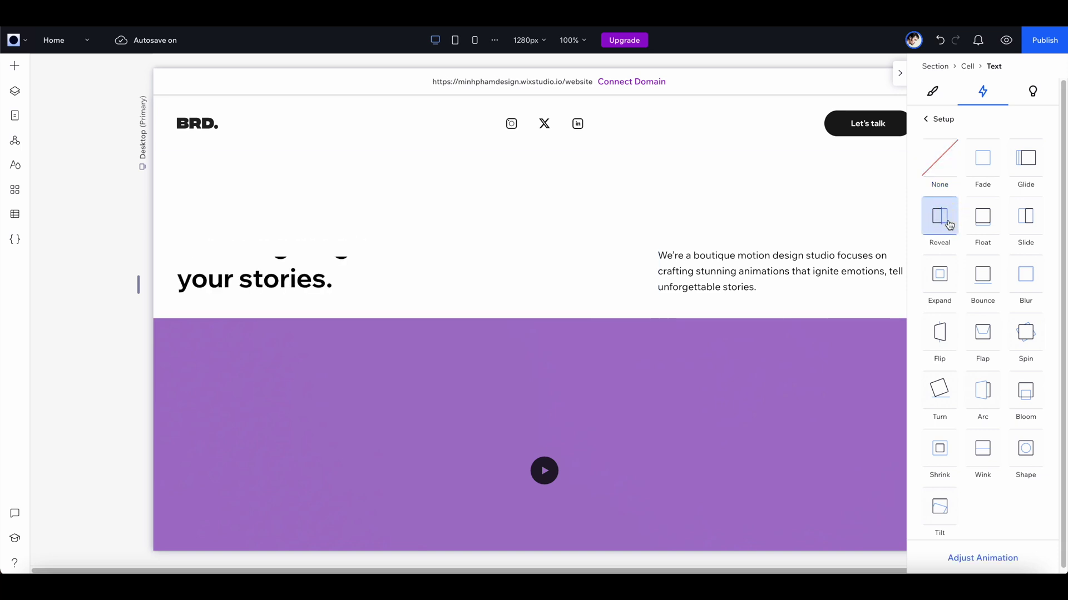
pyautogui.click(980, 271)
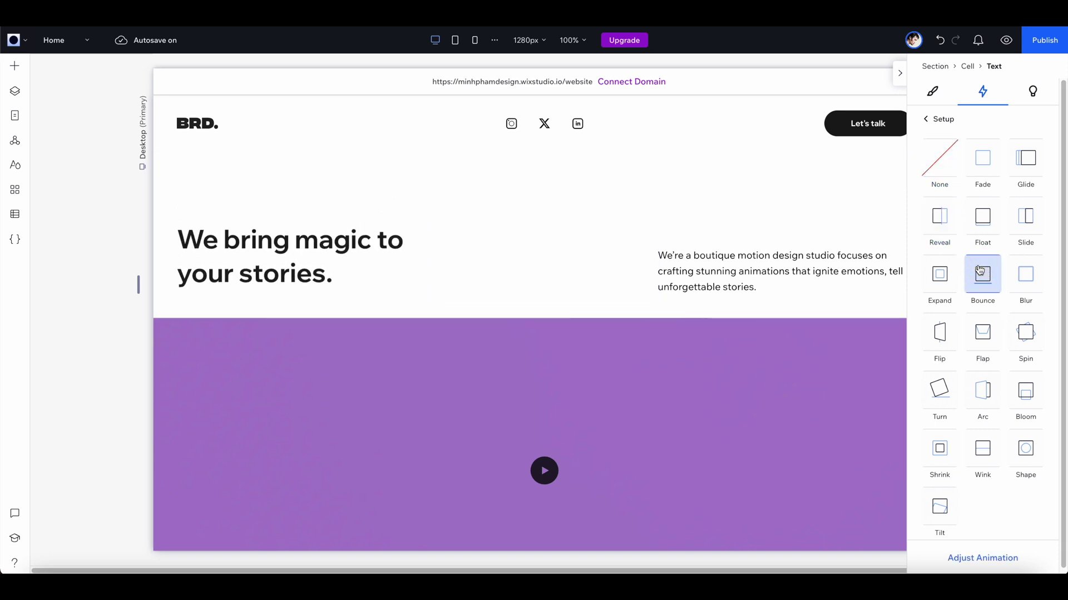
pyautogui.click(982, 219)
pyautogui.click(1027, 220)
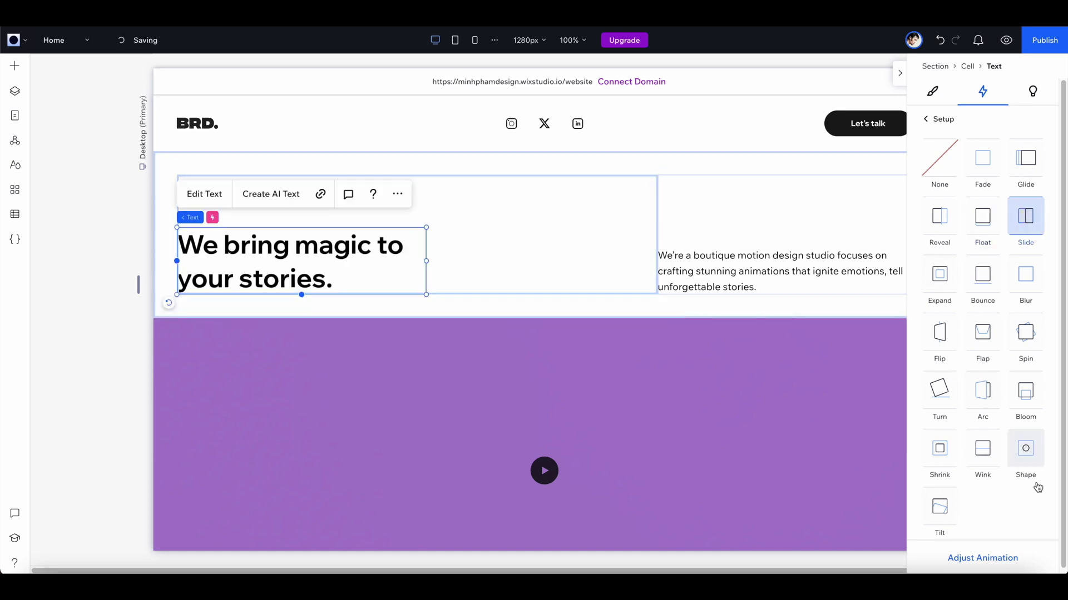
# Step: Set the headline's Slide animation to 70% distance, 1 s duration and easeOutCubic easing, and preview the page
pyautogui.click(982, 559)
pyautogui.doubleClick(1019, 224)
pyautogui.write('70')
pyautogui.doubleClick(1020, 284)
pyautogui.write('1')
pyautogui.click(1007, 398)
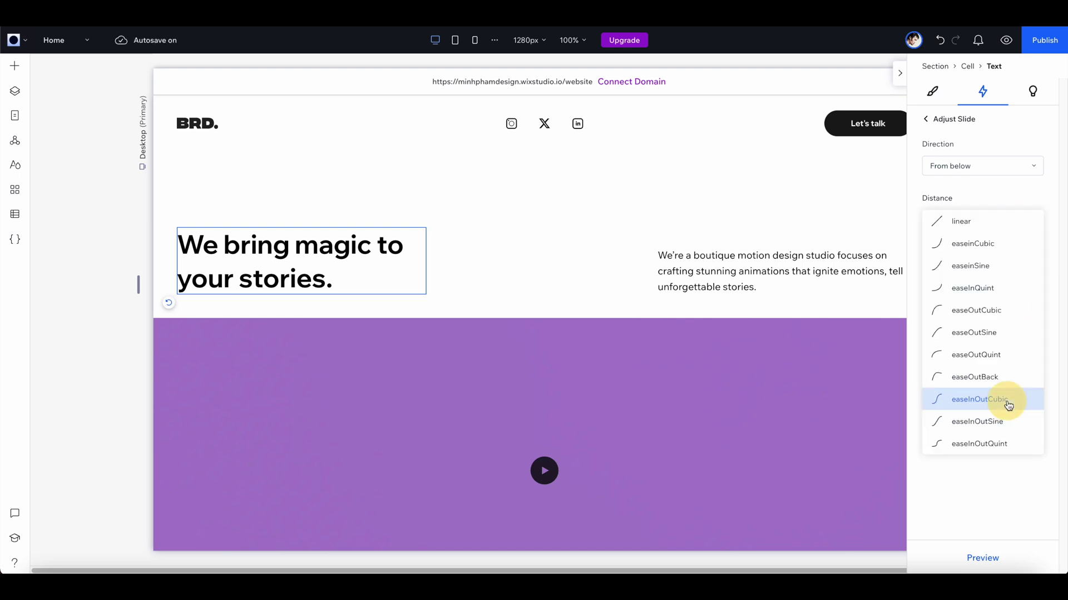
pyautogui.click(977, 310)
pyautogui.click(1006, 40)
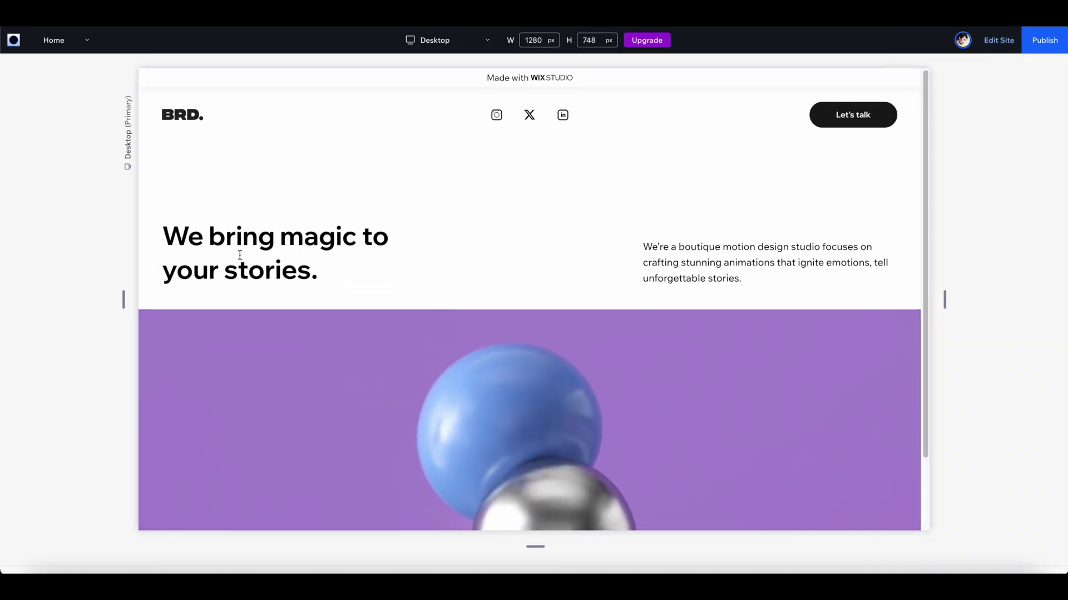
pyautogui.click(998, 40)
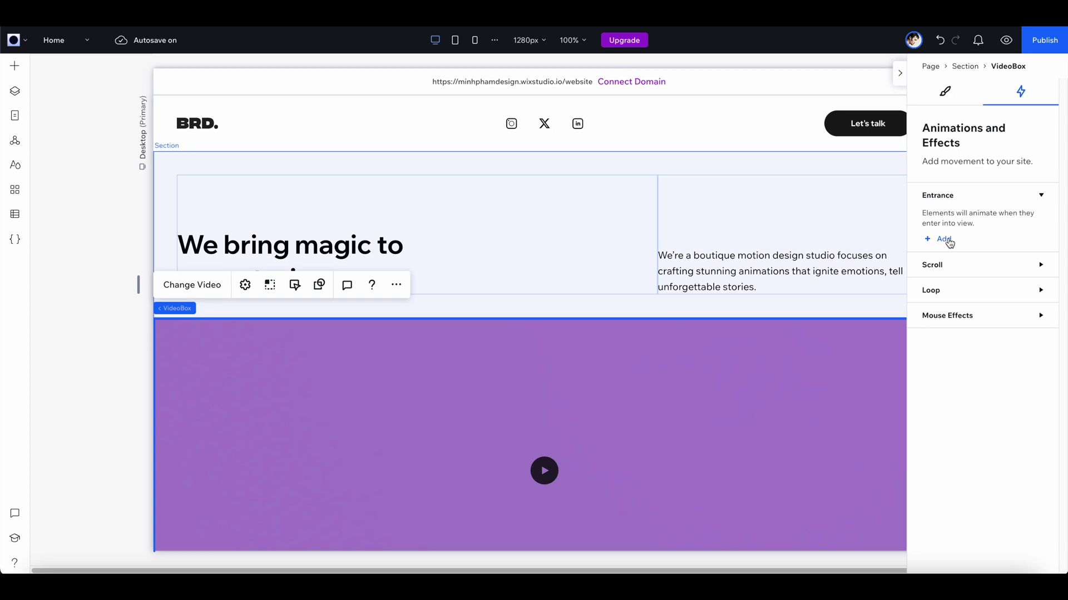
# Step: Apply a Slide entrance animation to the VideoBox and open its adjustment settings
pyautogui.click(943, 238)
pyautogui.click(1025, 215)
pyautogui.click(959, 558)
# Step: Set the VideoBox's Slide animation to 1 s duration, 0.2 s delay and easeOutCubic easing, and preview the page
pyautogui.click(1029, 224)
pyautogui.click(1023, 283)
pyautogui.write('1')
pyautogui.click(1022, 343)
pyautogui.write('0.2')
pyautogui.click(983, 398)
pyautogui.click(970, 327)
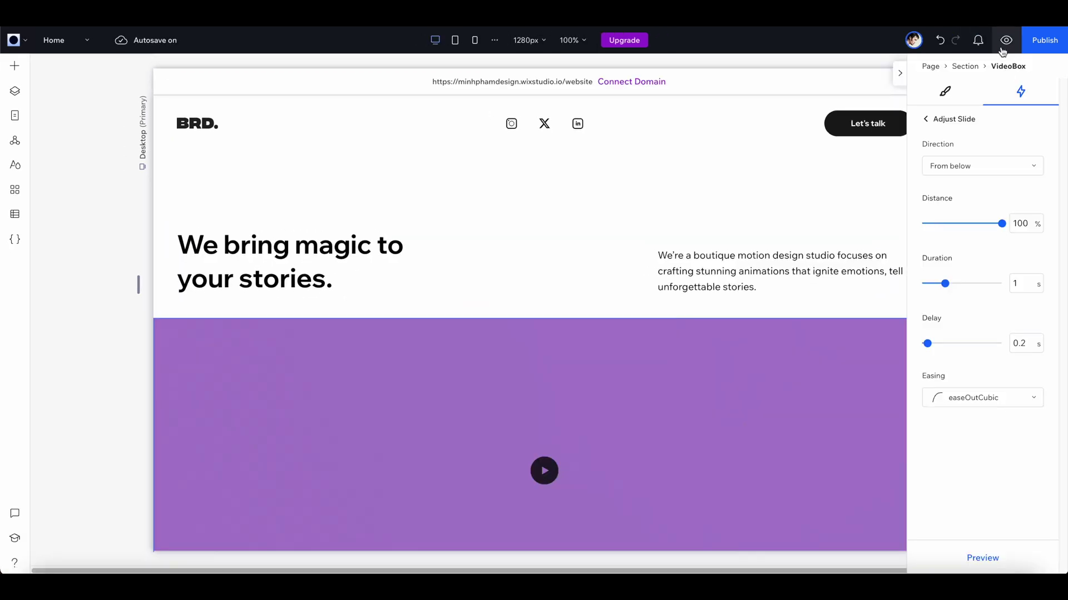
pyautogui.click(1006, 40)
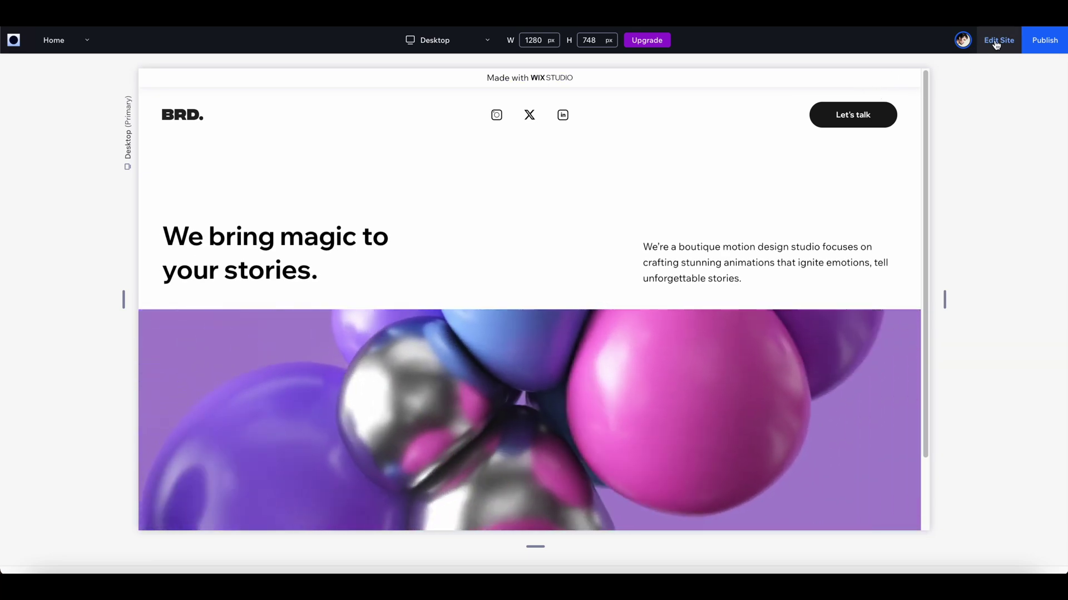
pyautogui.click(996, 42)
# Step: Give the empty section below the video two columns and place the headline "We delivers exceptional impact with motion." in the first one
pyautogui.click(512, 341)
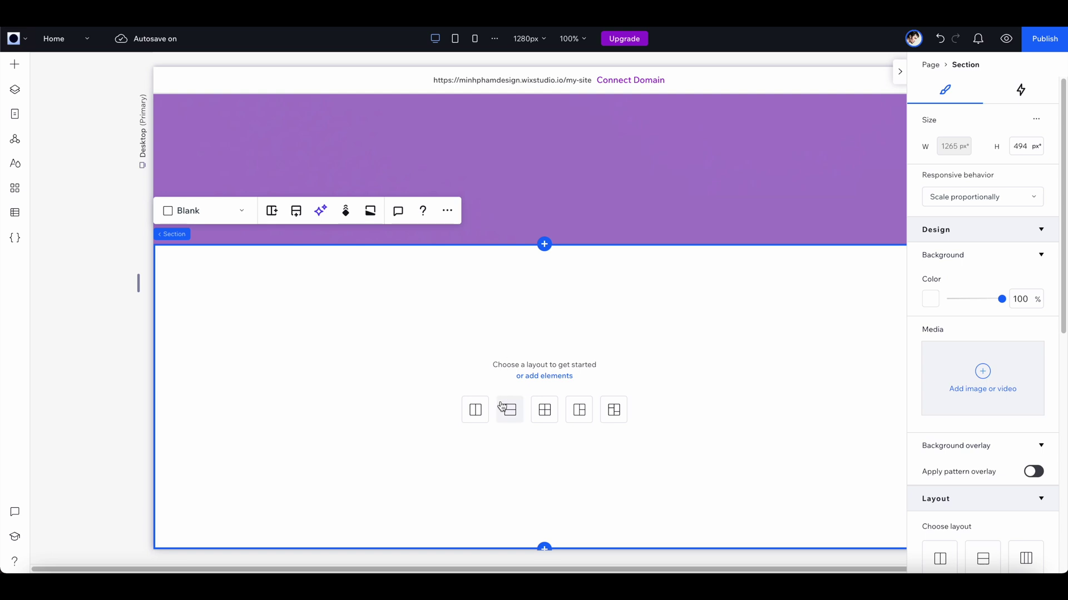
pyautogui.click(475, 409)
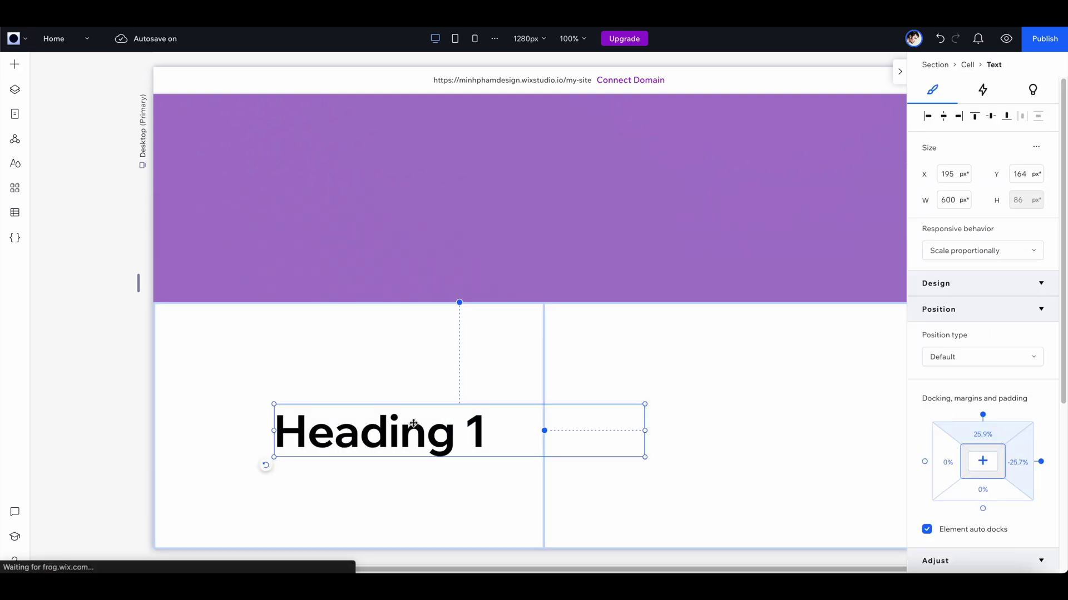
pyautogui.moveTo(410, 428); pyautogui.dragTo(294, 492)
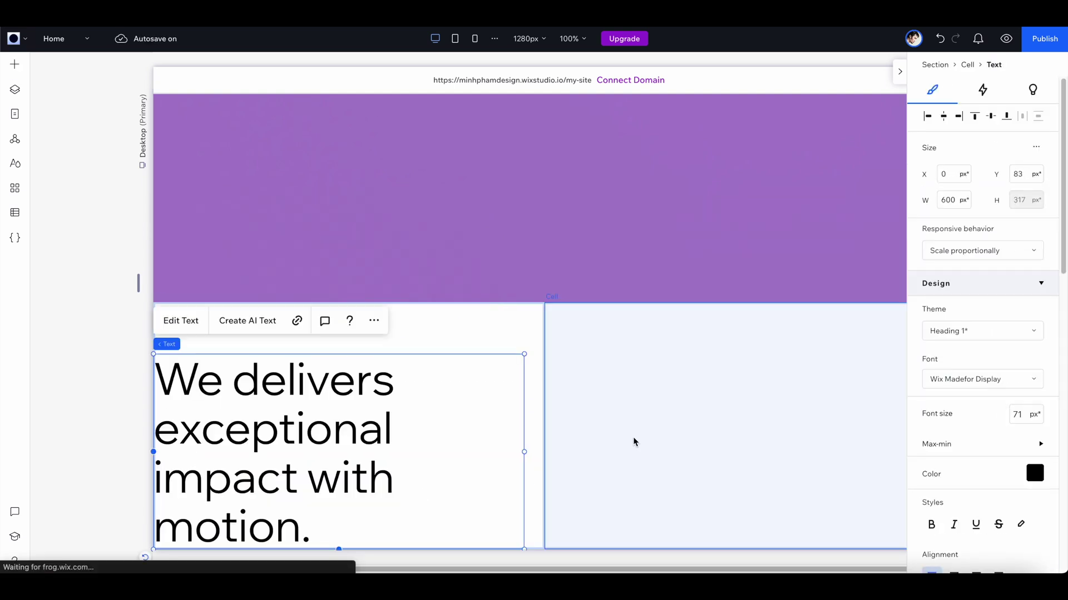
pyautogui.click(615, 414)
# Step: Place a "WHO WE ARE" label above the new section's headline and apply the Paragraph 2 theme to it
pyautogui.click(267, 219)
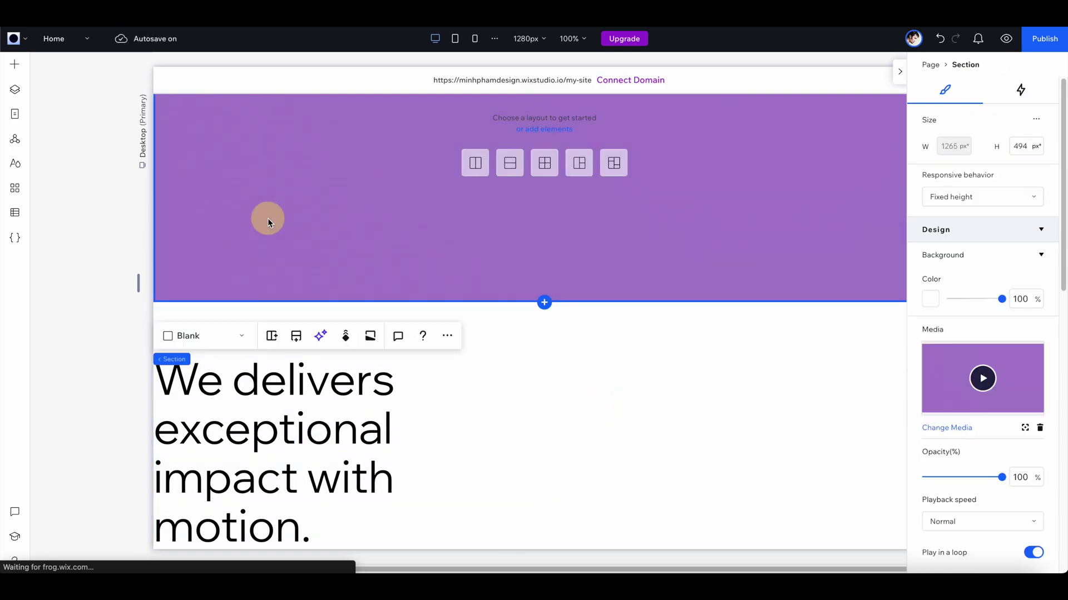
pyautogui.click(174, 393)
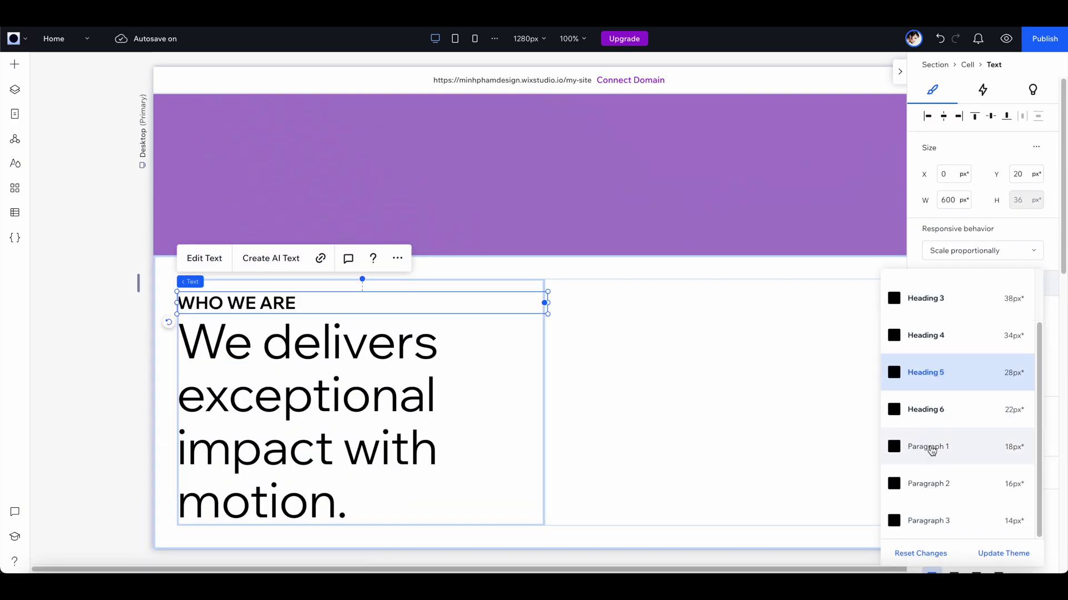
pyautogui.click(929, 481)
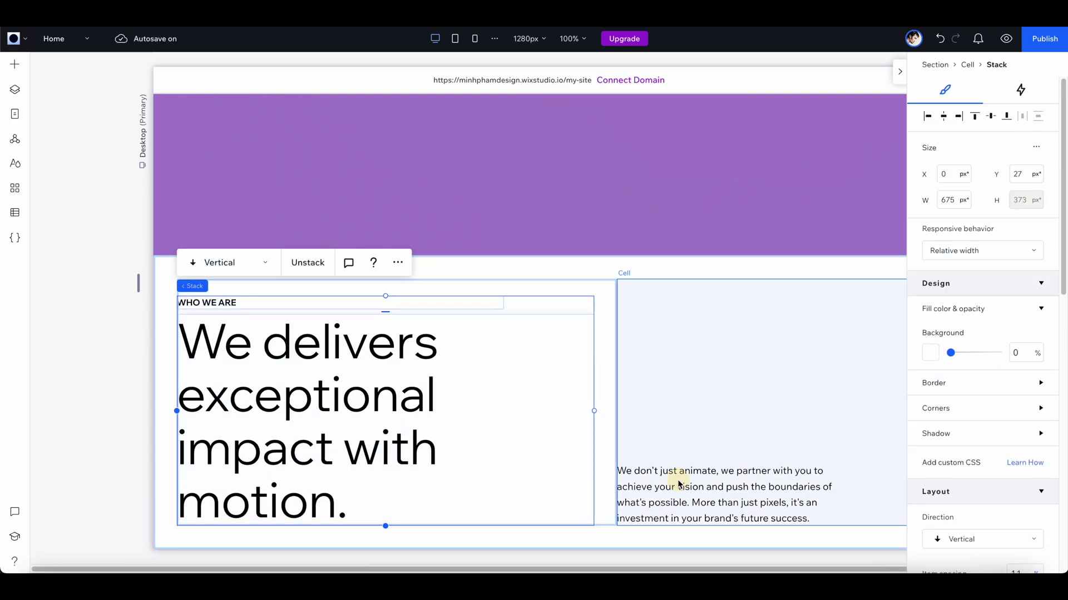
# Step: Open the animation settings for the "We don't just animate" paragraph, and give the empty section below it a two-column layout
pyautogui.click(679, 485)
pyautogui.click(1021, 89)
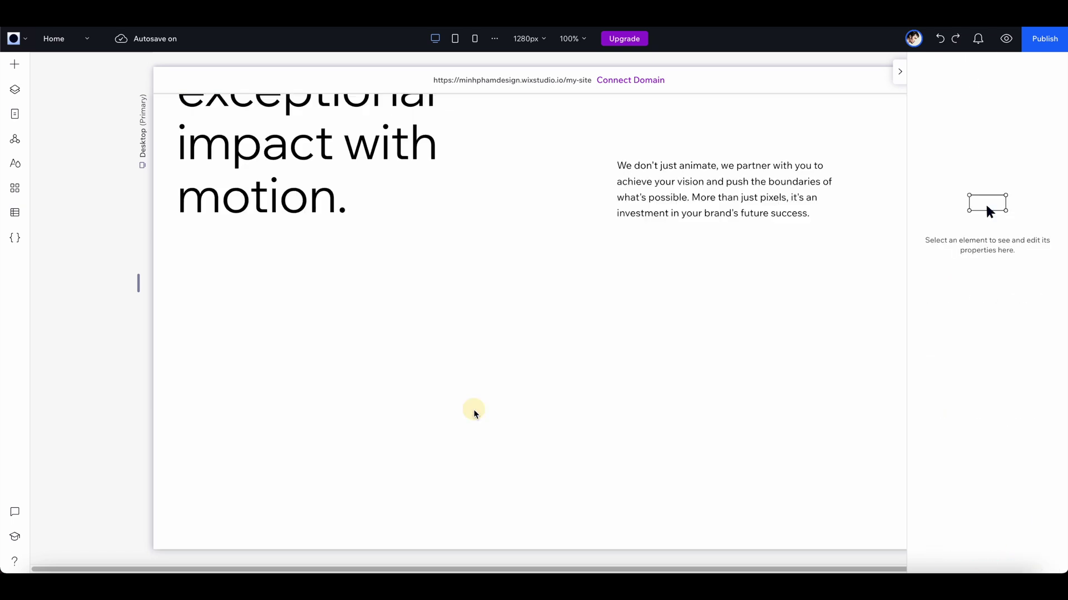
pyautogui.click(485, 410)
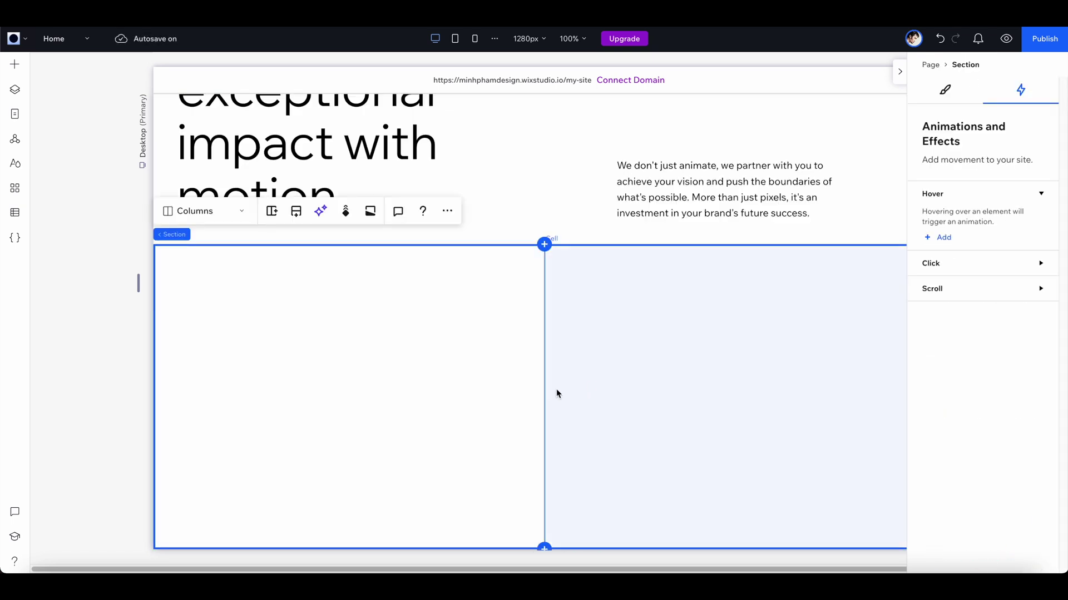
# Step: Split the first column's cell of the empty section below the paragraph horizontally
pyautogui.click(426, 389)
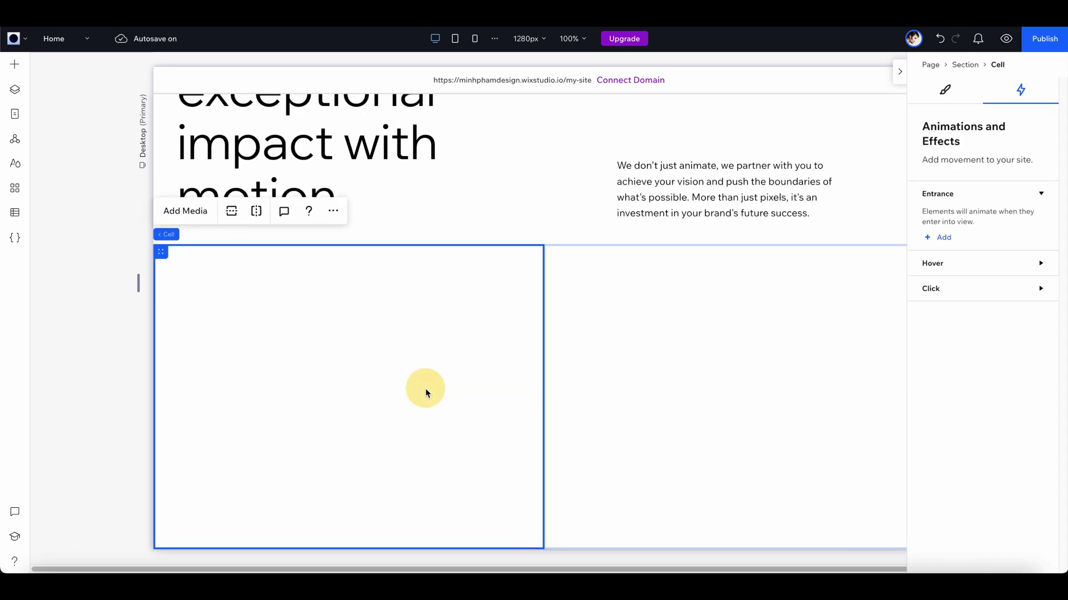
pyautogui.rightClick(365, 362)
pyautogui.moveTo(439, 149)
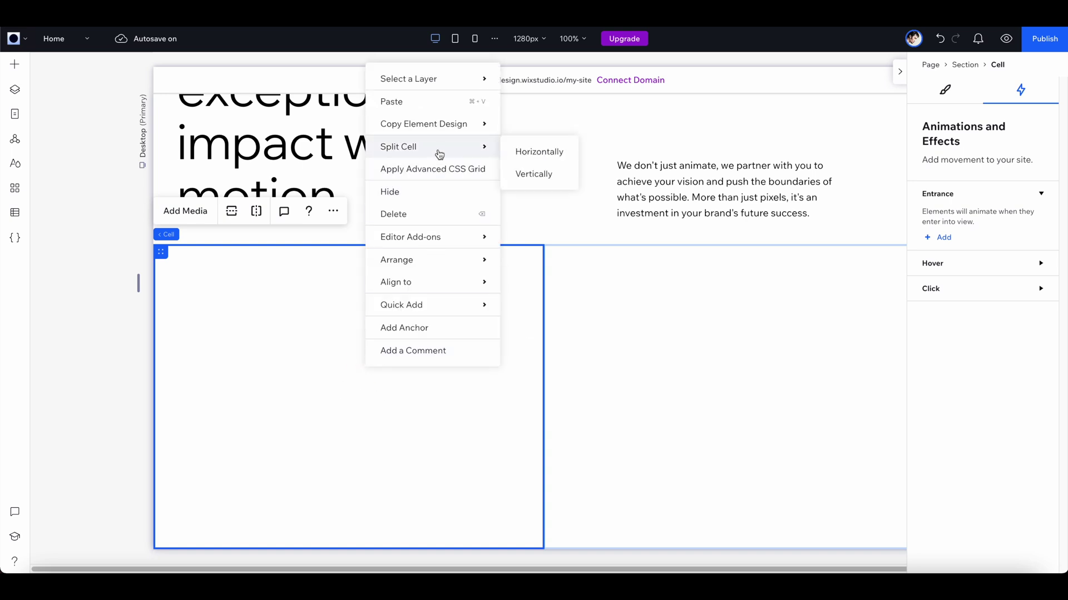
pyautogui.click(538, 151)
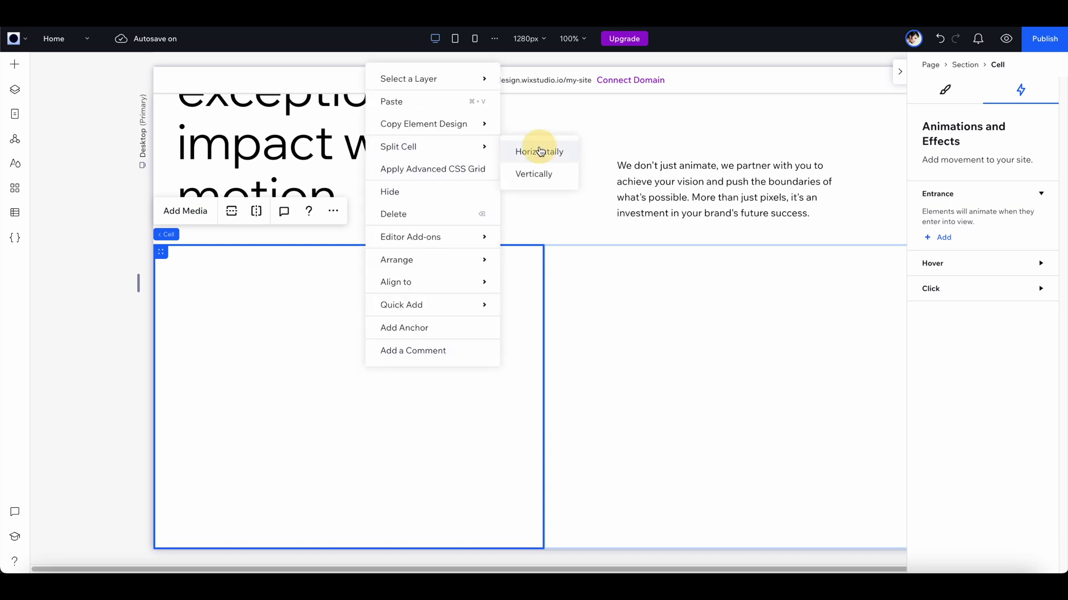
# Step: Split both the upper and the lower cell of the first column vertically to form four small cells
pyautogui.rightClick(364, 362)
pyautogui.moveTo(474, 146)
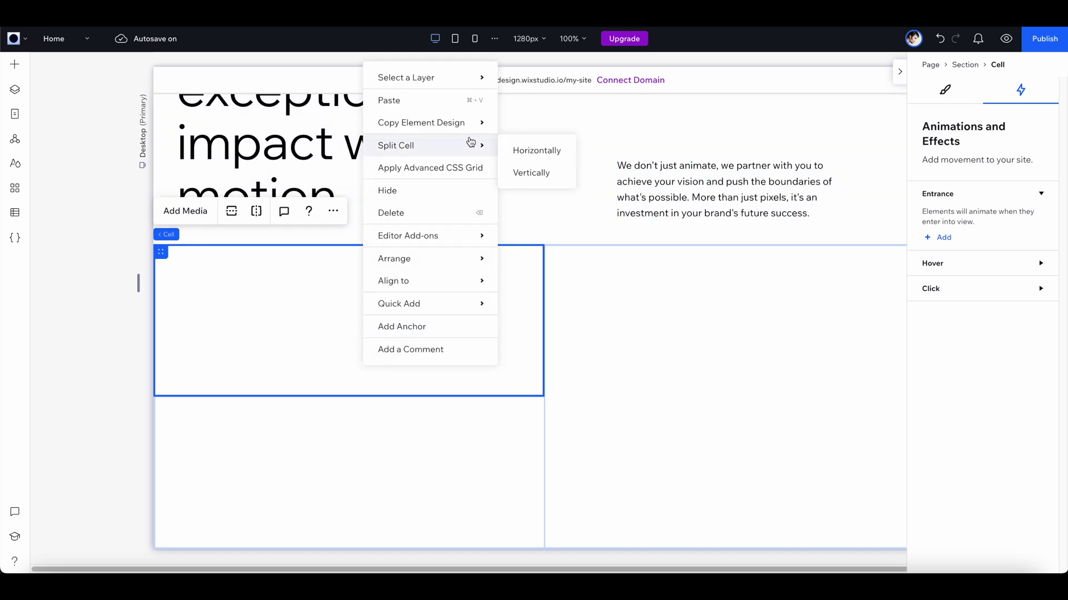
pyautogui.click(526, 172)
pyautogui.click(405, 454)
pyautogui.rightClick(416, 431)
pyautogui.moveTo(506, 216)
pyautogui.click(581, 243)
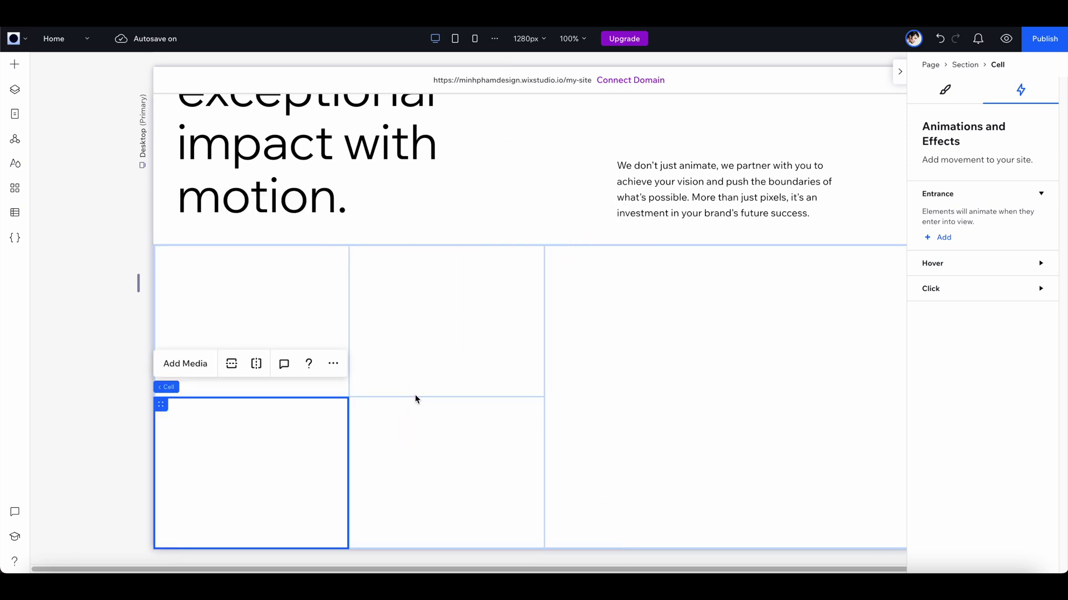
# Step: Set the collage section's horizontal and vertical grid gaps to 8 px
pyautogui.click(378, 385)
pyautogui.click(348, 424)
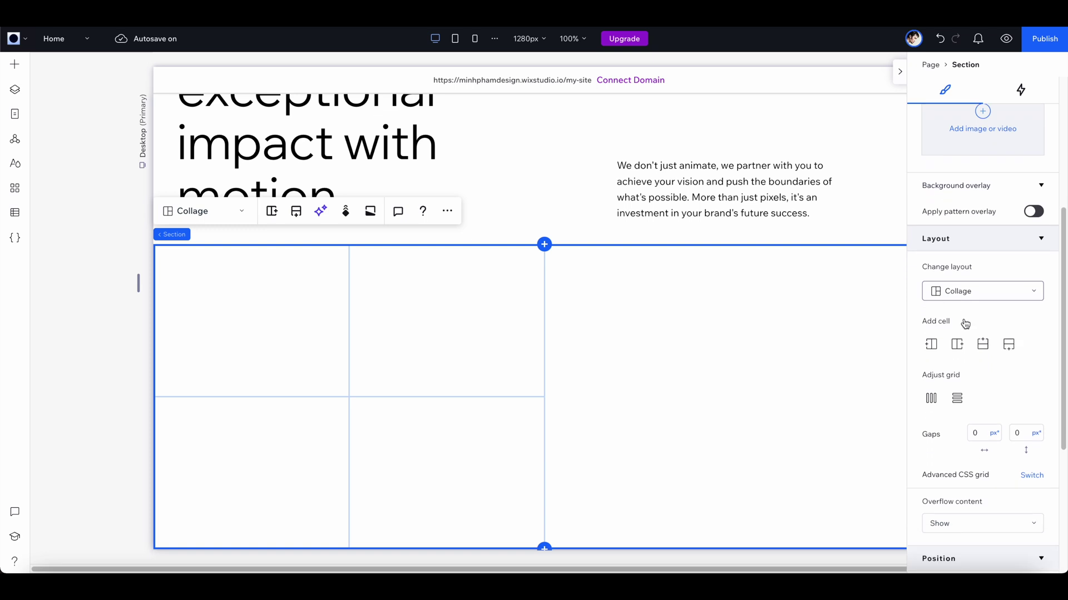
pyautogui.scroll(-1, 962, 322)
pyautogui.click(981, 408)
pyautogui.click(1013, 415)
pyautogui.write('10')
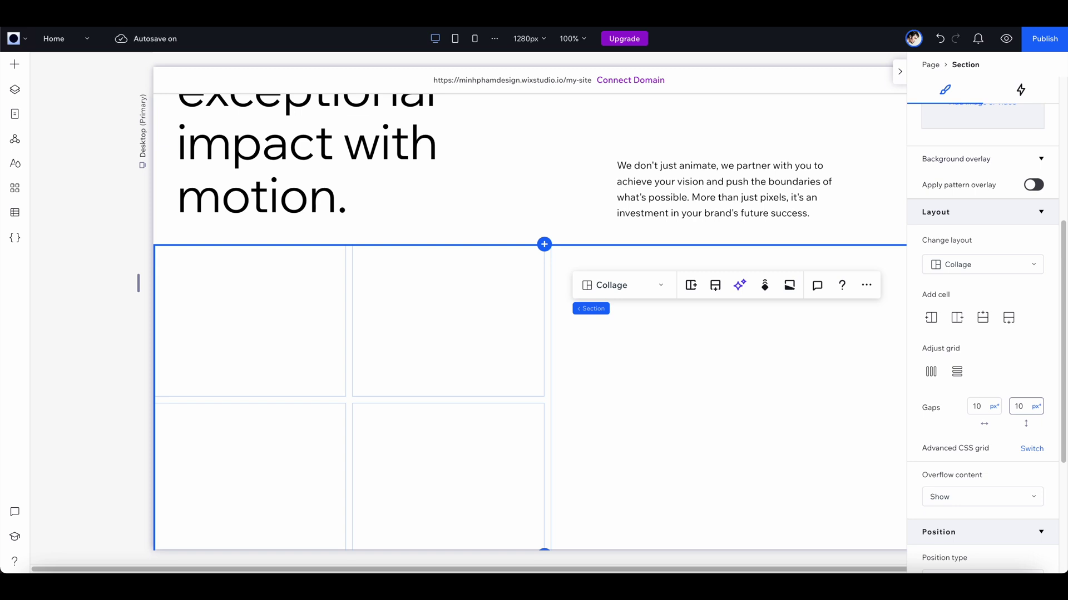
pyautogui.click(1025, 404)
pyautogui.click(981, 411)
pyautogui.write('8')
pyautogui.click(565, 179)
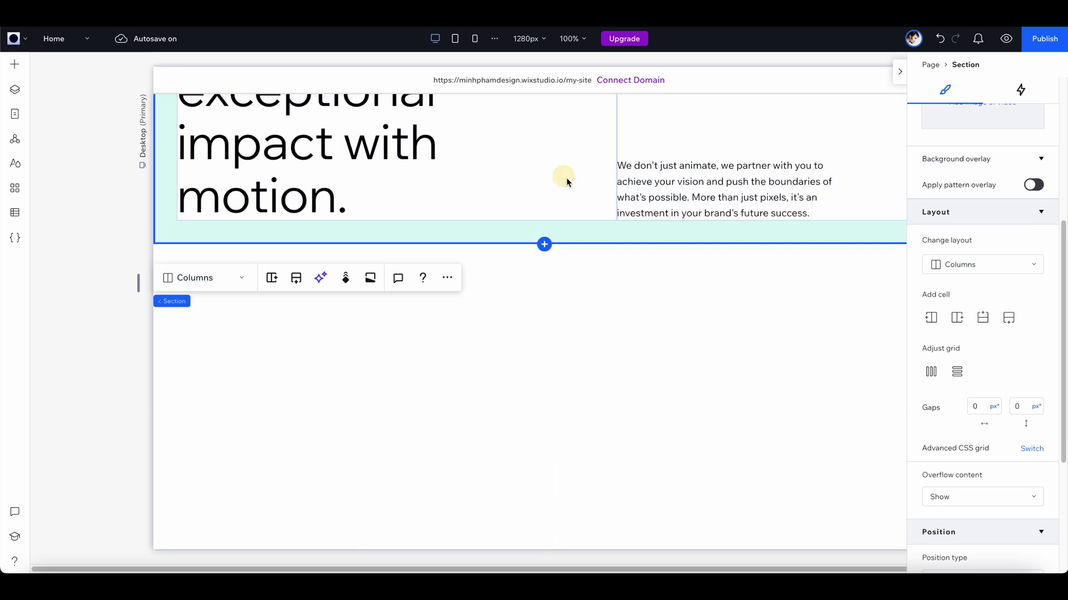
# Step: Fill the large cell of the collage section with a VideoBox showing the black-and-white beaded figure video
pyautogui.click(632, 322)
pyautogui.click(695, 342)
pyautogui.click(705, 344)
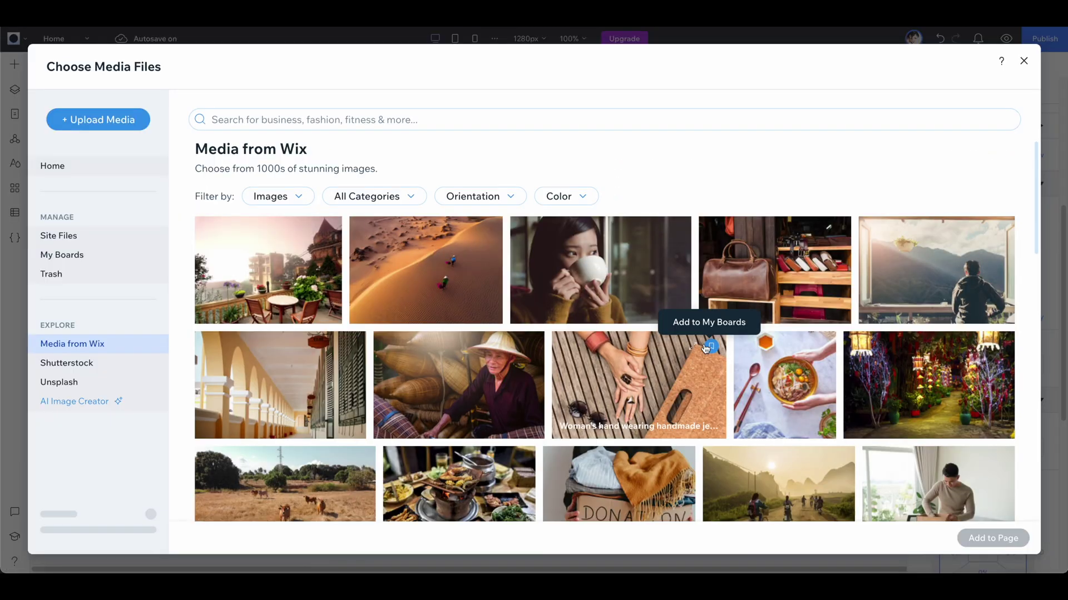
pyautogui.click(132, 119)
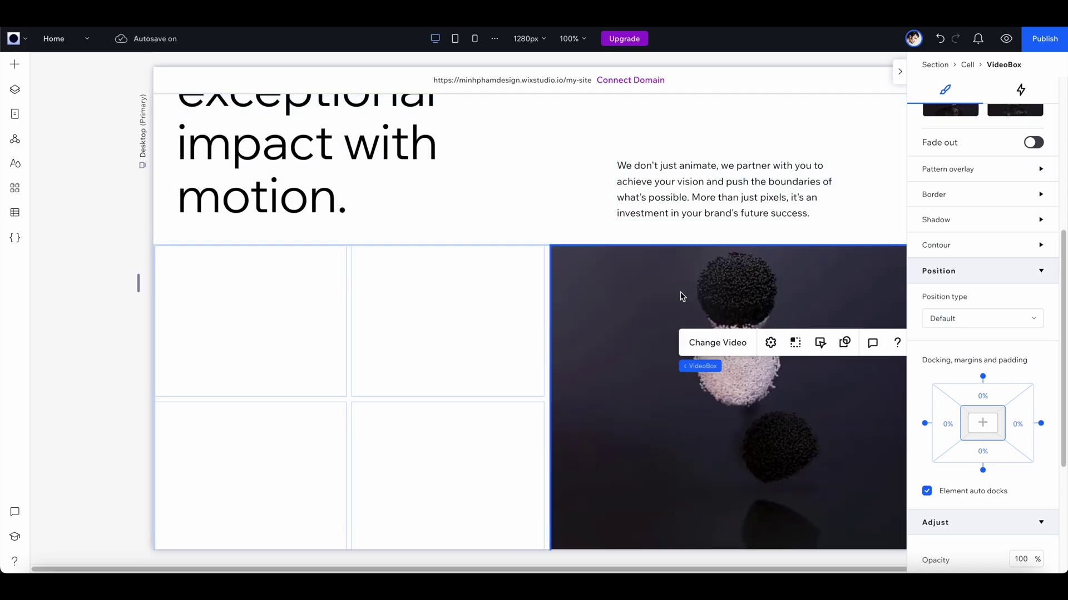
# Step: Preview the page to check the collage section's videos, and toggle the large video's sound
pyautogui.hotkey('ctrl', 'p')
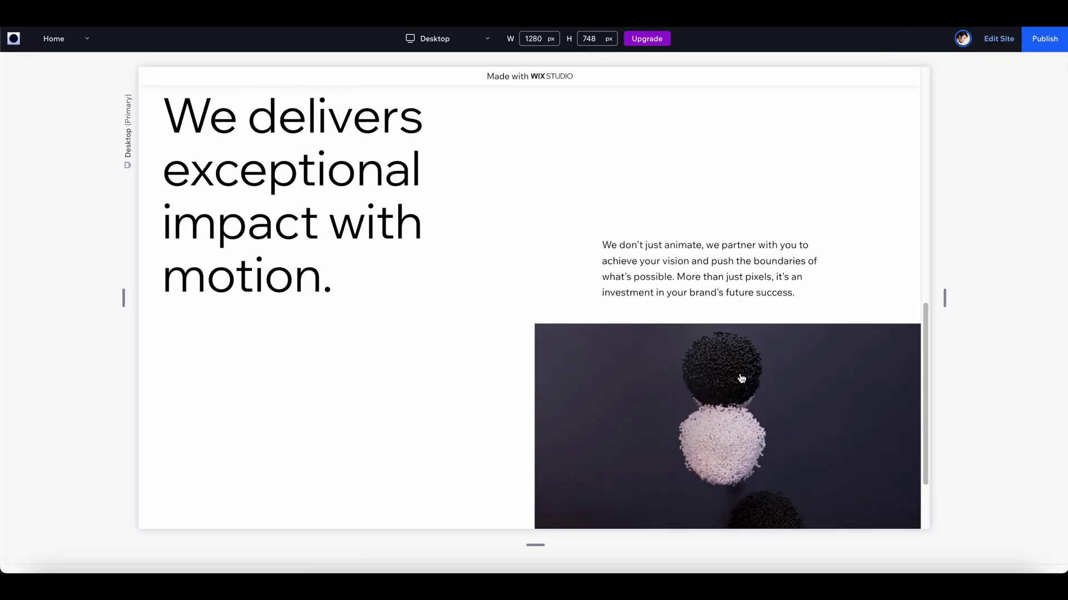
pyautogui.scroll(-2, 758, 414)
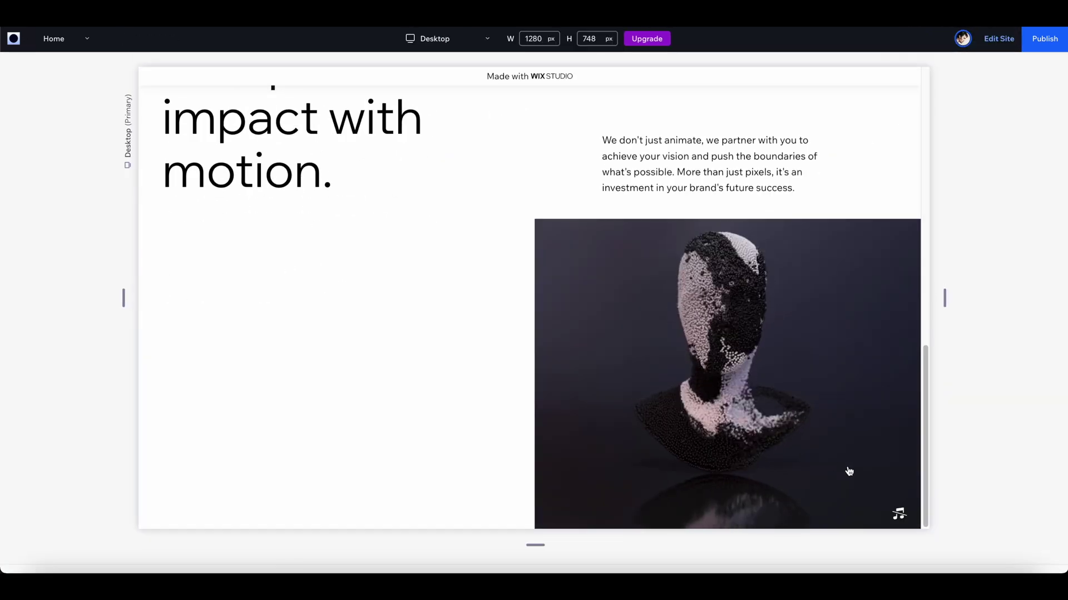
pyautogui.click(899, 514)
pyautogui.hotkey('ctrl', 'p')
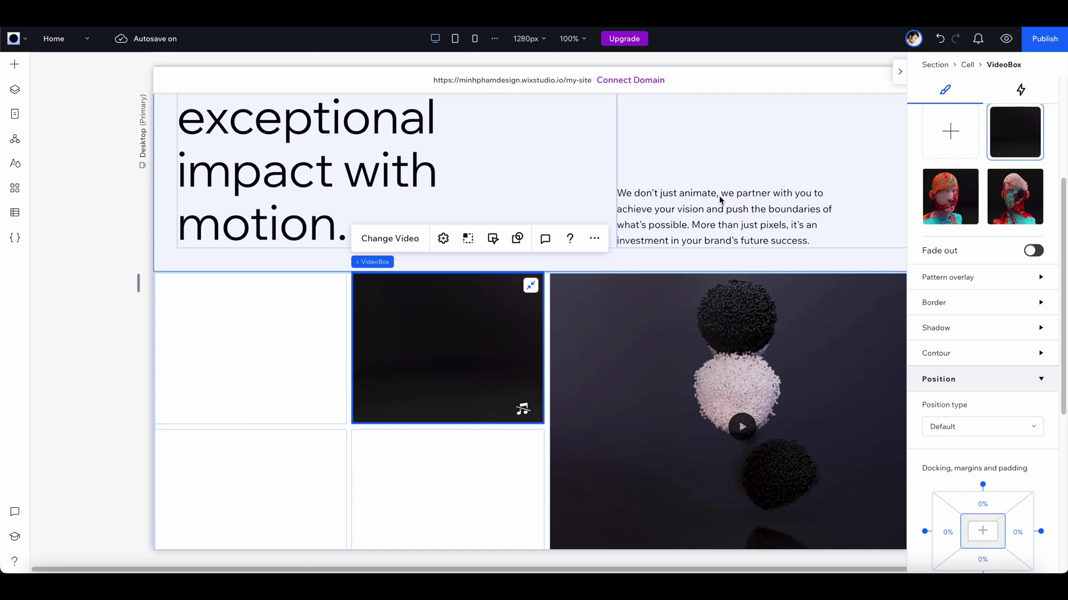
pyautogui.hotkey('ctrl', 'p')
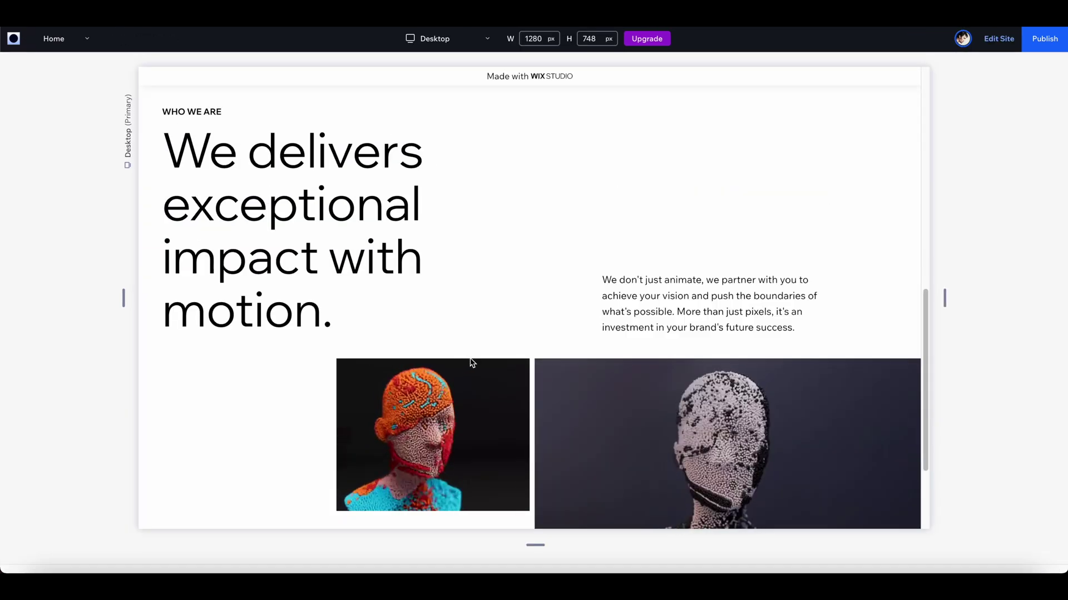
pyautogui.scroll(-1, 469, 362)
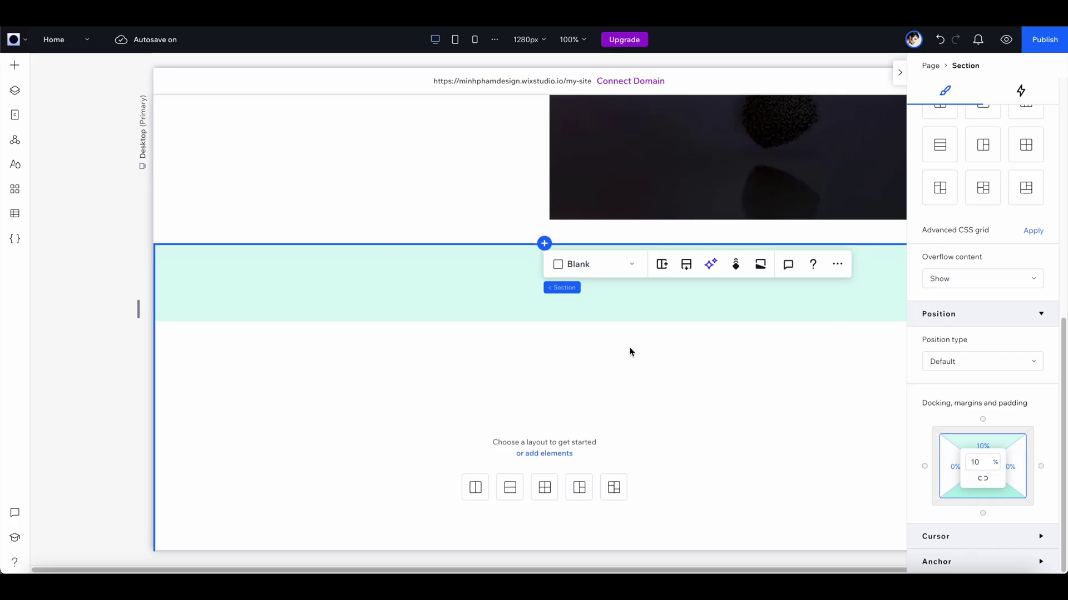
# Step: Give the blank section below the collage a two-row layout and split its upper row horizontally
pyautogui.scroll(-3, 631, 350)
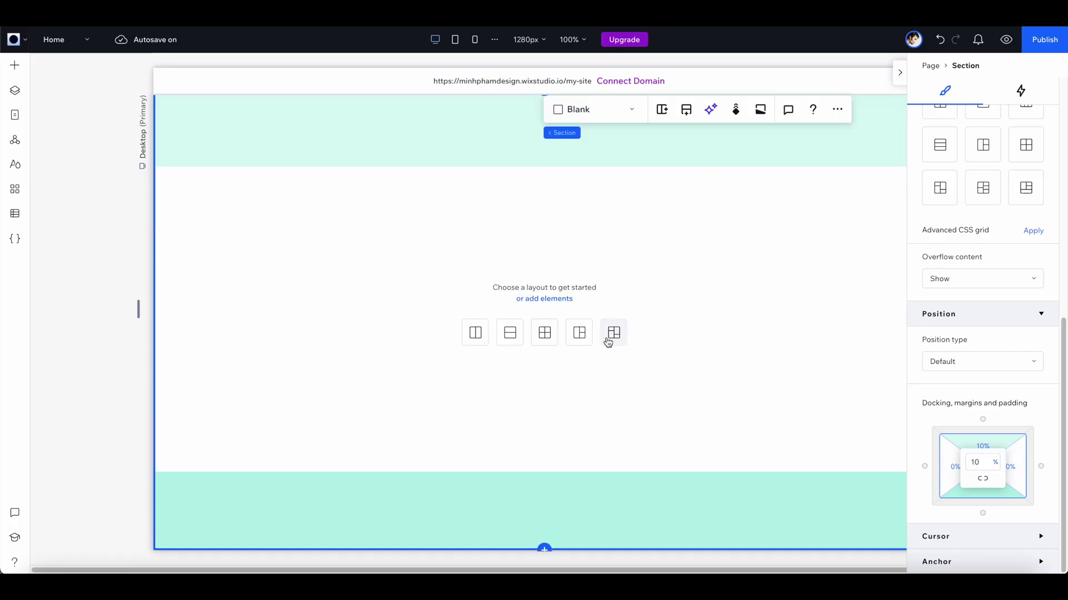
pyautogui.click(511, 334)
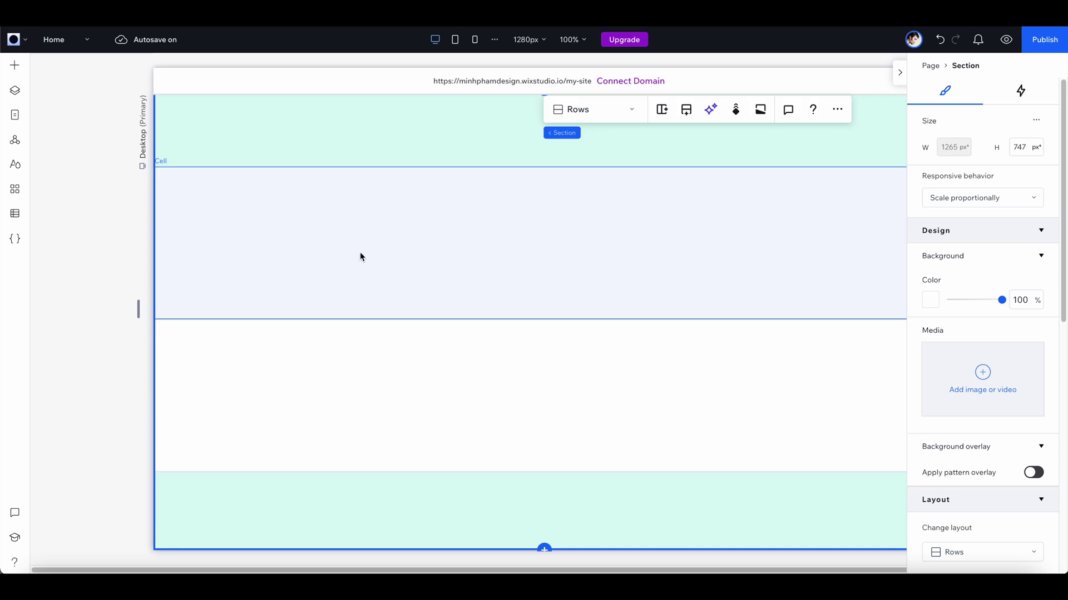
pyautogui.click(542, 270)
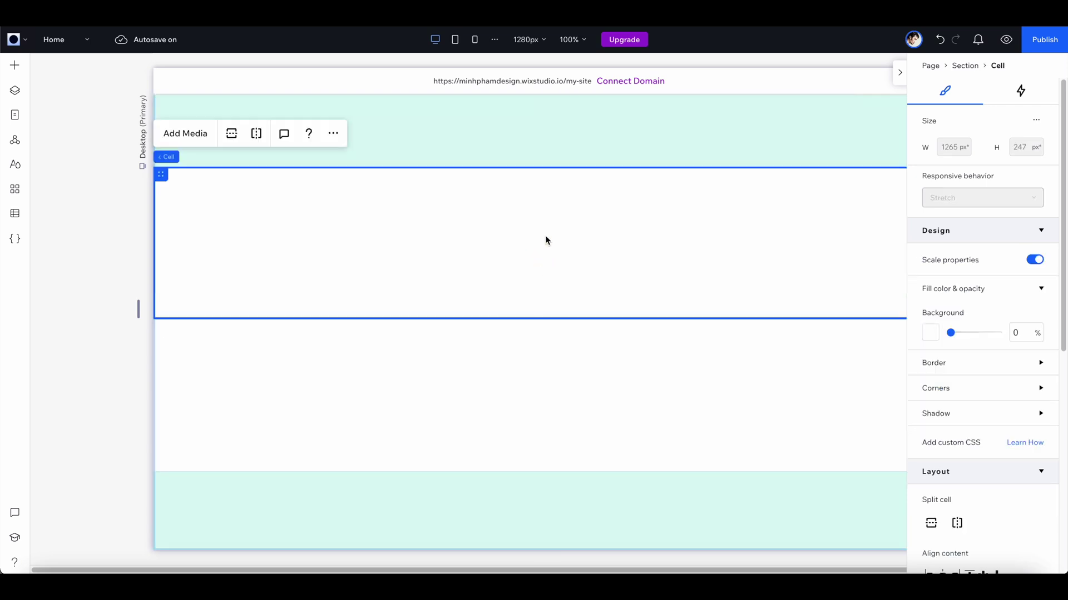
pyautogui.rightClick(508, 215)
pyautogui.moveTo(536, 295)
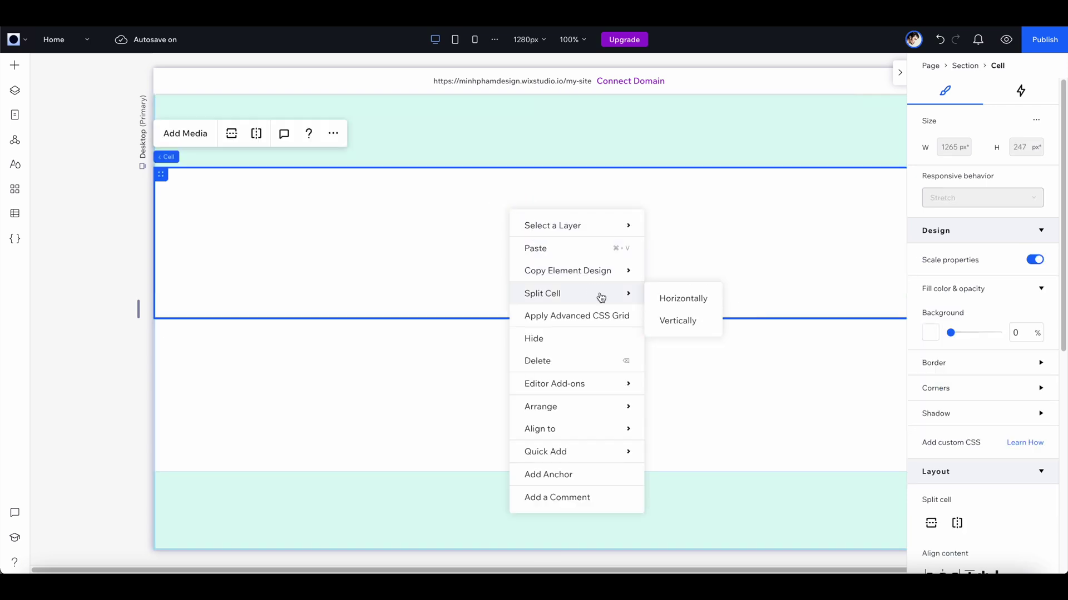
pyautogui.click(689, 307)
# Step: Split the lower row of the new section horizontally to complete four rows
pyautogui.click(500, 370)
pyautogui.rightClick(500, 369)
pyautogui.moveTo(556, 153)
pyautogui.click(688, 159)
# Step: Select all four row cells together and give them a 1 px black border at 20% opacity
pyautogui.click(514, 424)
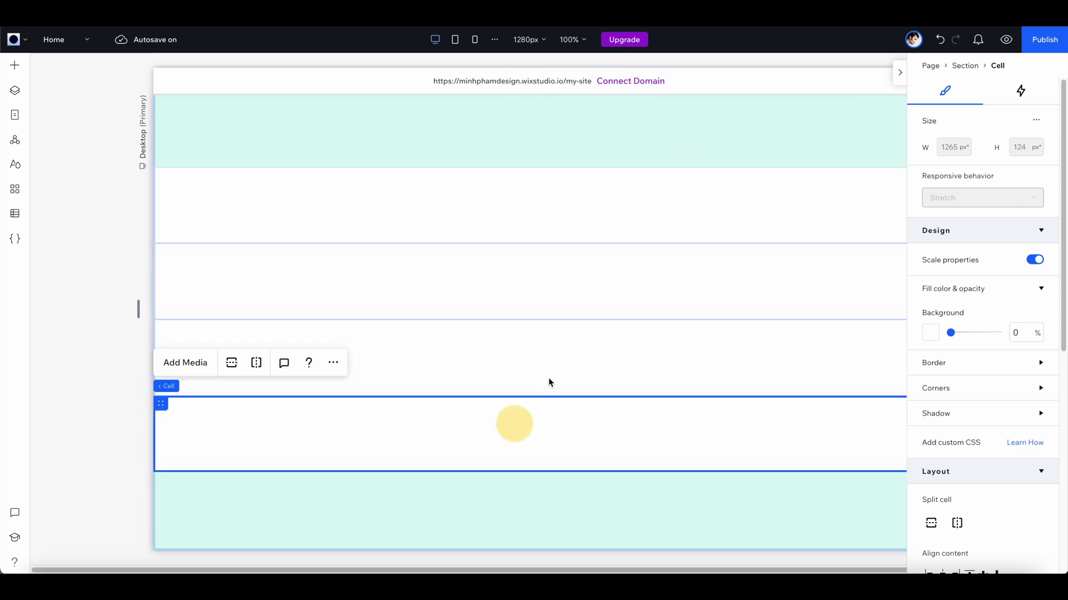
pyautogui.moveTo(589, 351); pyautogui.dragTo(347, 497)
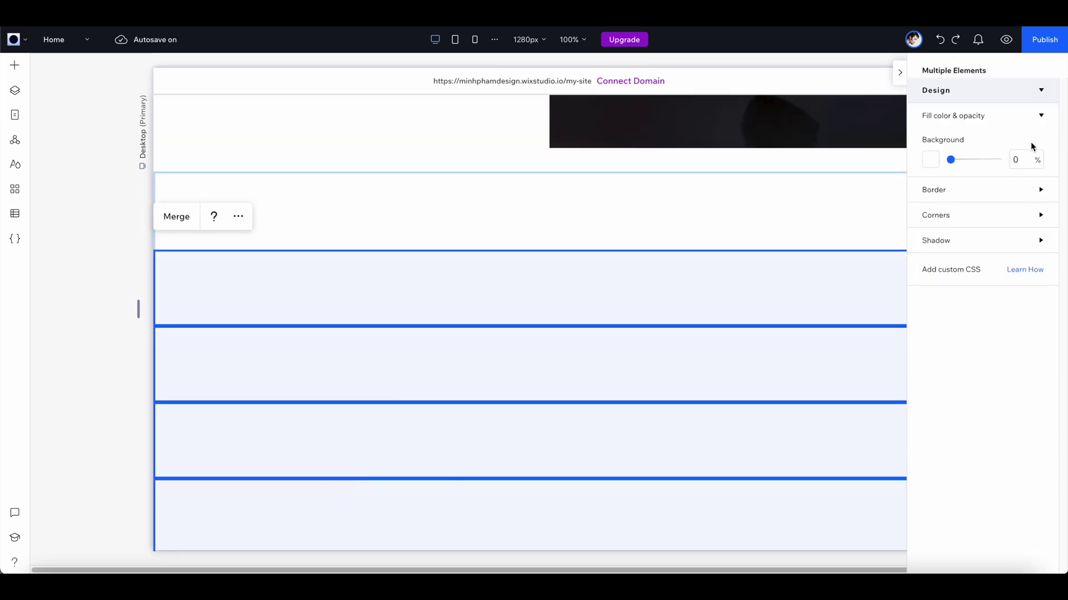
pyautogui.click(1039, 192)
pyautogui.moveTo(952, 234)
pyautogui.mouseDown()
pyautogui.moveTo(1031, 233)
pyautogui.moveTo(962, 236)
pyautogui.mouseUp()
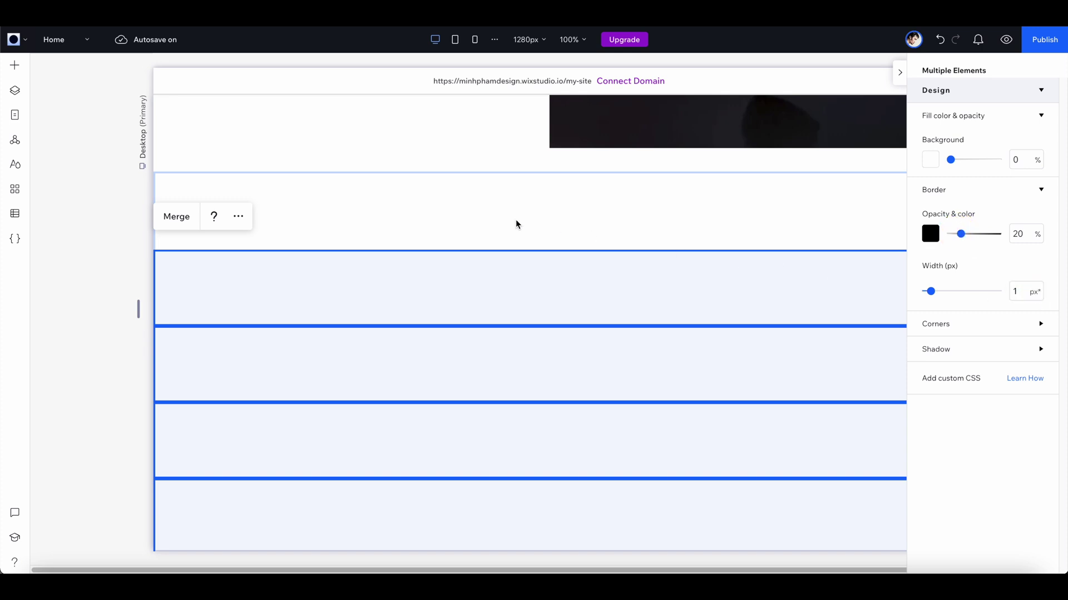
pyautogui.click(437, 148)
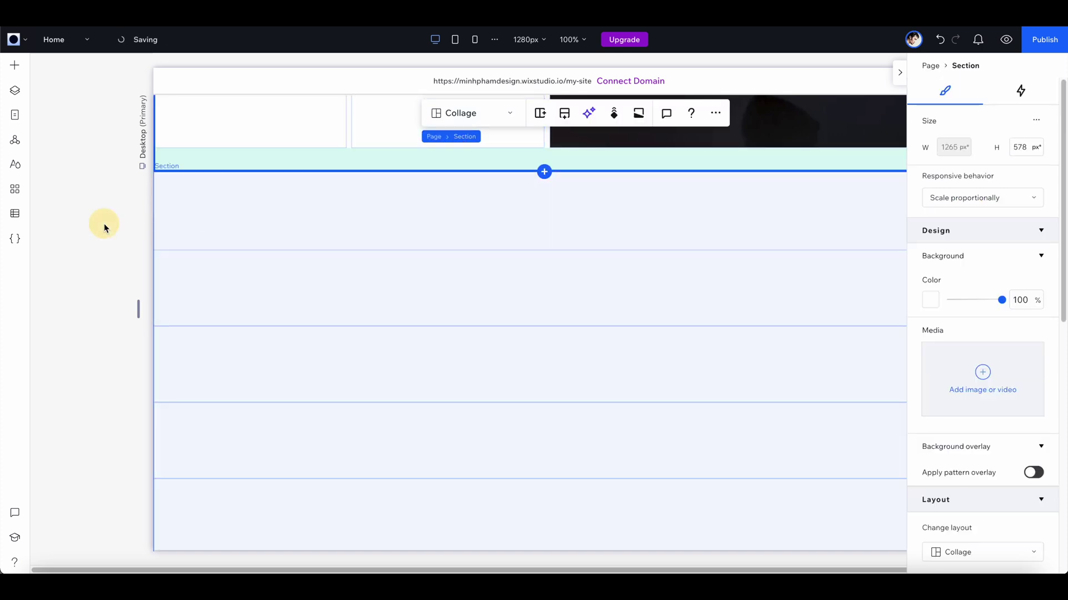
# Step: Add a title to the first row and place it vertically centred near the row's start, 40 px in
pyautogui.click(315, 327)
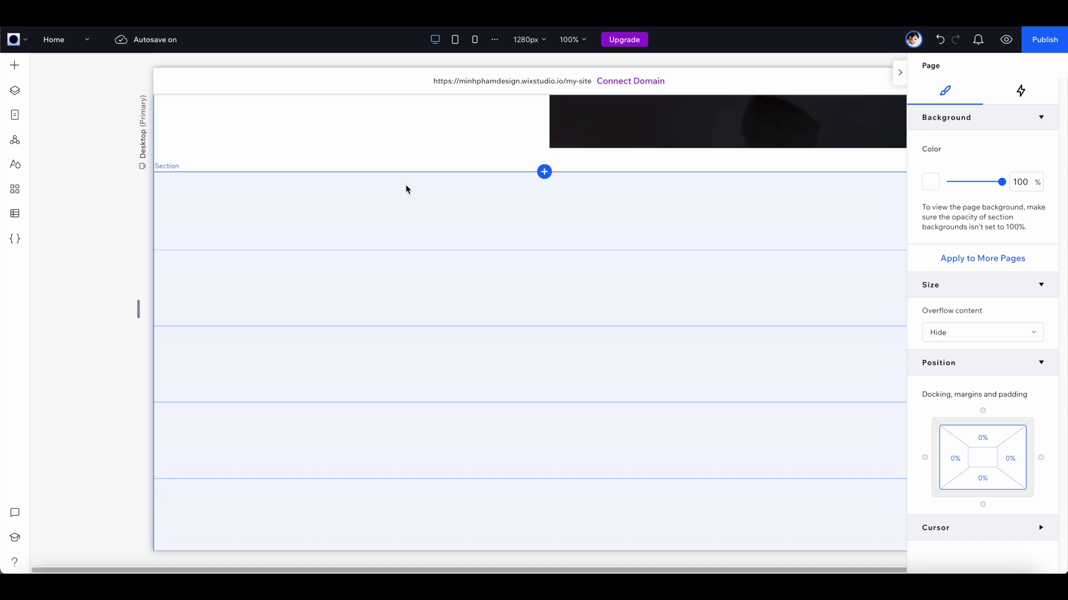
pyautogui.rightClick(300, 281)
pyautogui.click(249, 285)
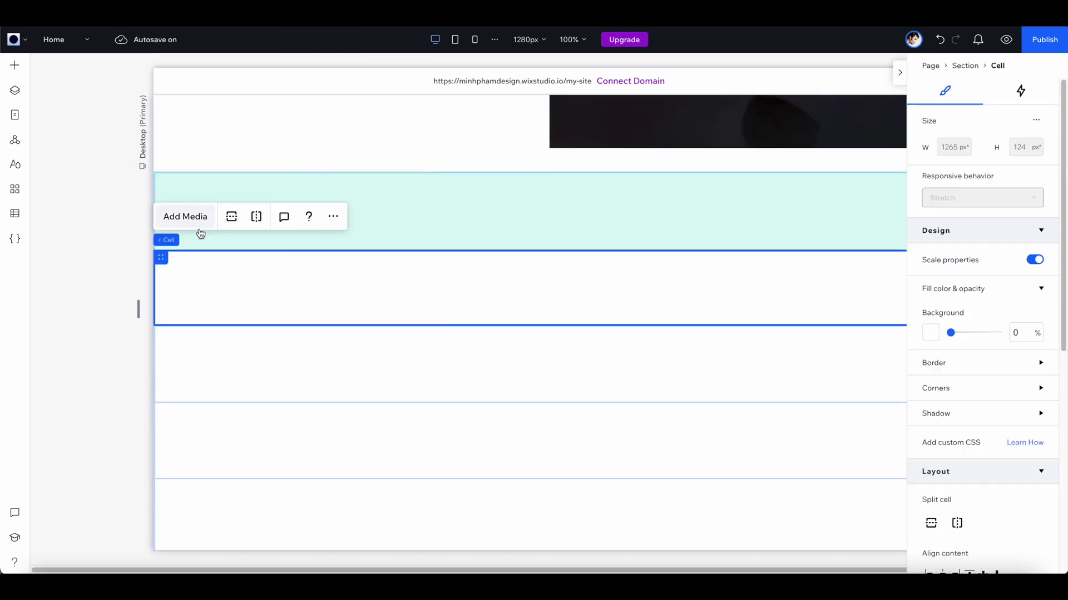
pyautogui.rightClick(283, 278)
pyautogui.moveTo(309, 276)
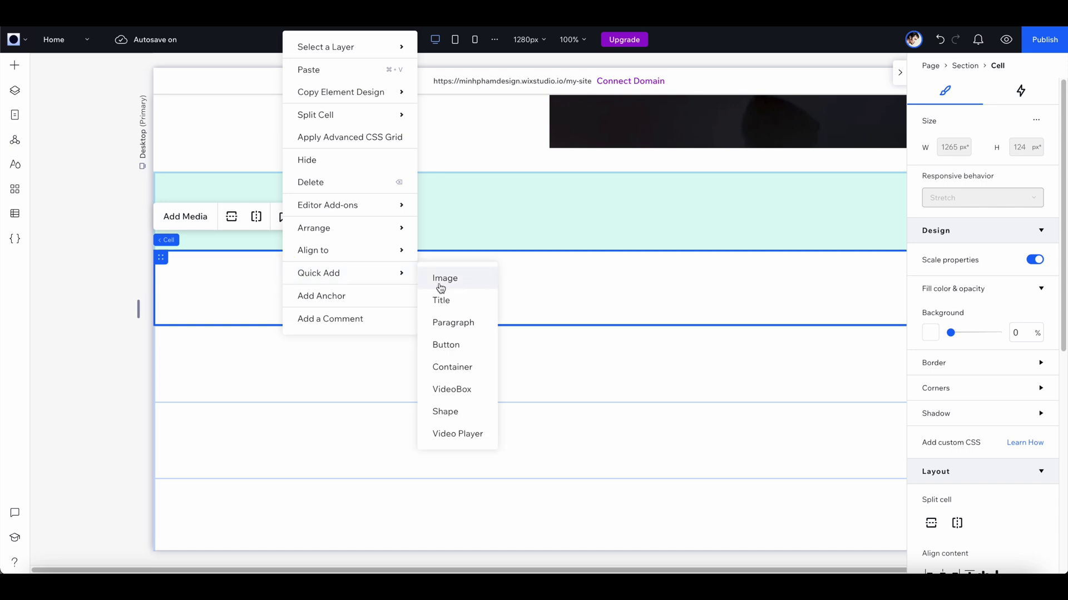
pyautogui.click(451, 301)
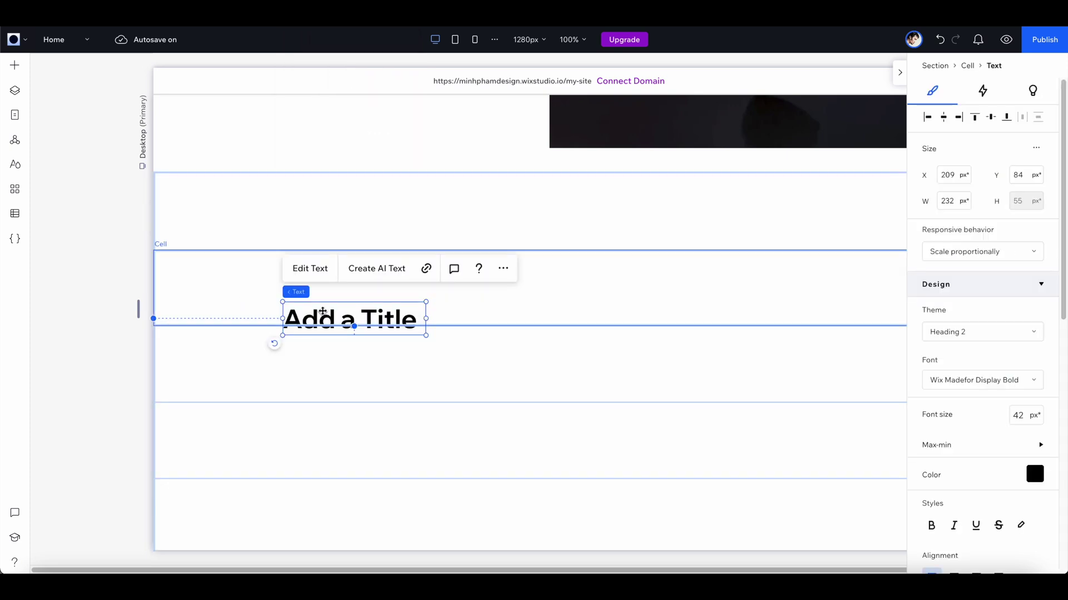
pyautogui.moveTo(312, 312); pyautogui.dragTo(218, 281)
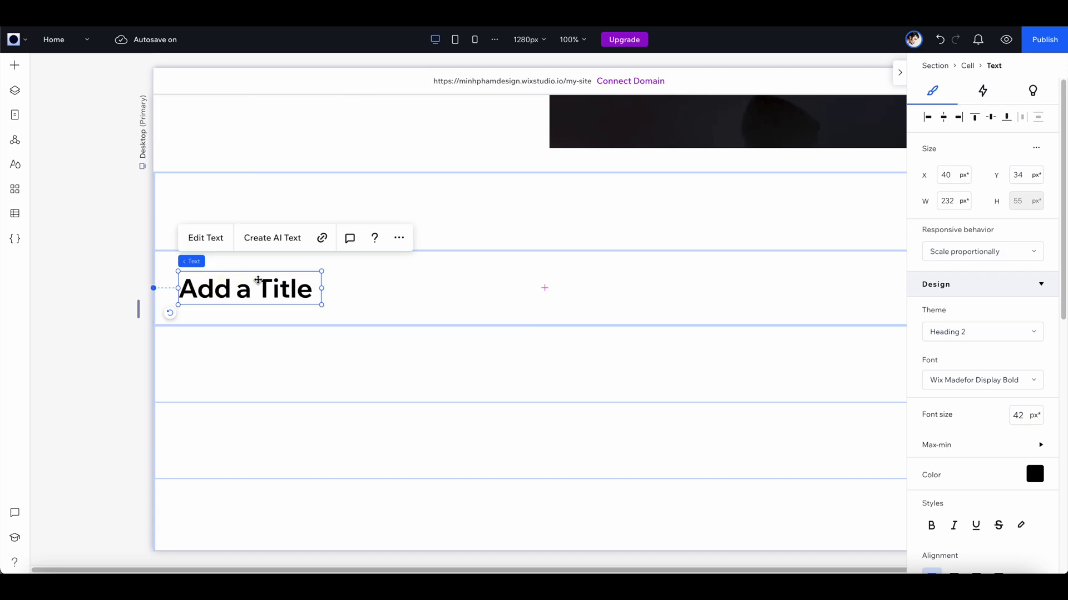
# Step: Add side padding to the rows section and apply the Heading 1 theme to its title
pyautogui.click(395, 193)
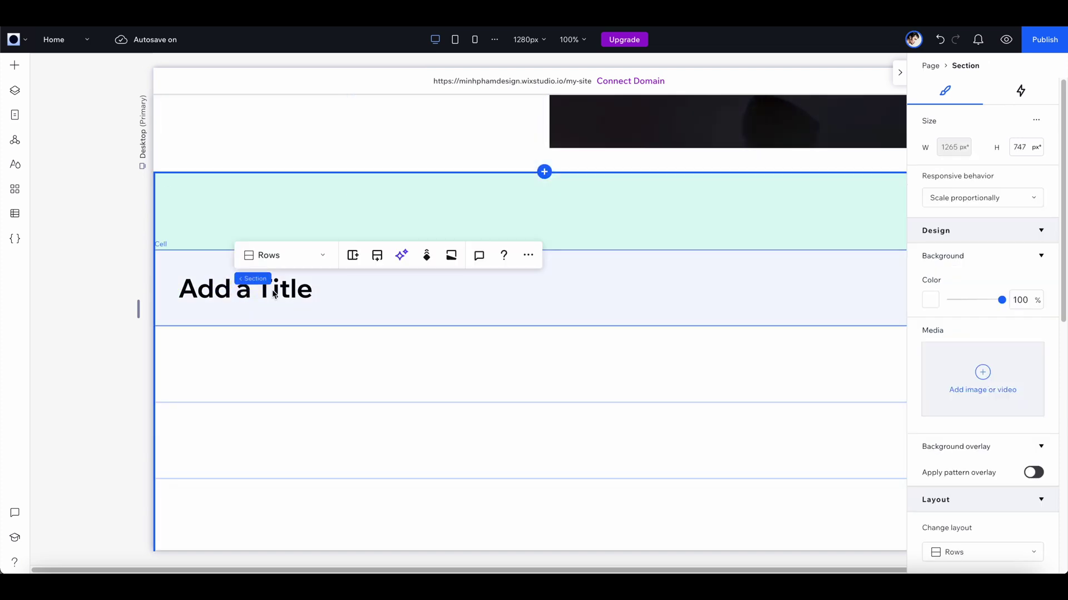
pyautogui.click(348, 295)
pyautogui.click(279, 289)
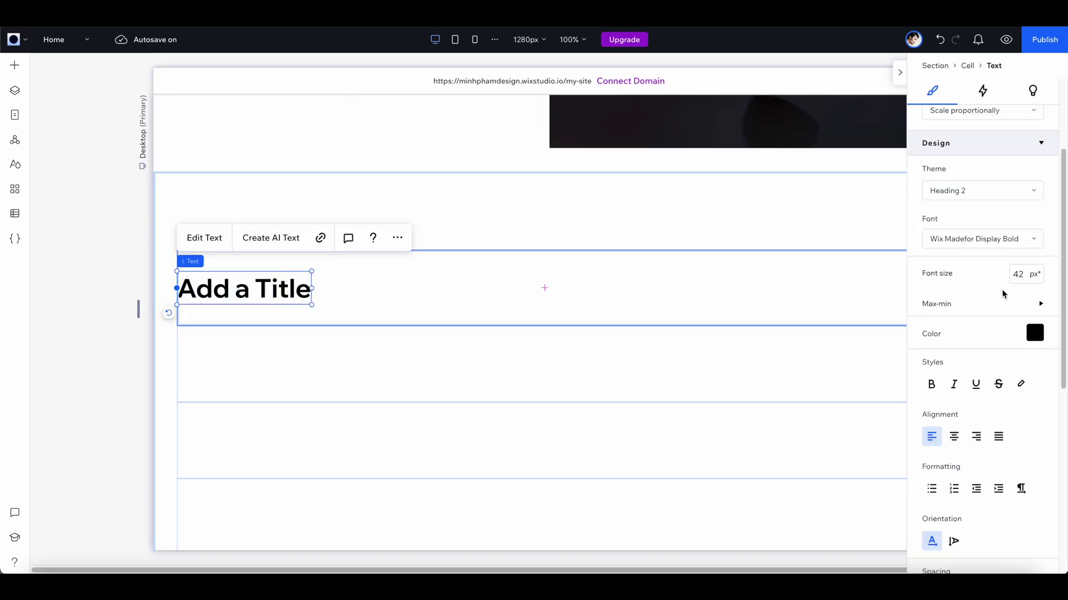
pyautogui.click(1001, 190)
pyautogui.click(954, 215)
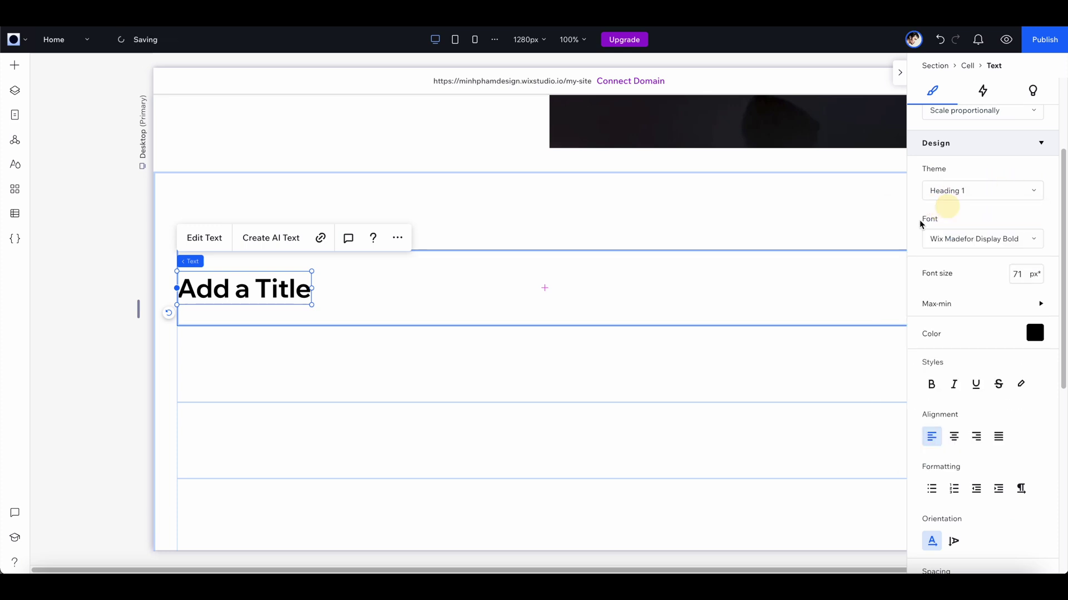
# Step: Widen the title's text box to about 717 px and replace its text with "Animation"
pyautogui.moveTo(313, 304); pyautogui.dragTo(534, 293)
pyautogui.doubleClick(354, 301)
pyautogui.write('Animation')
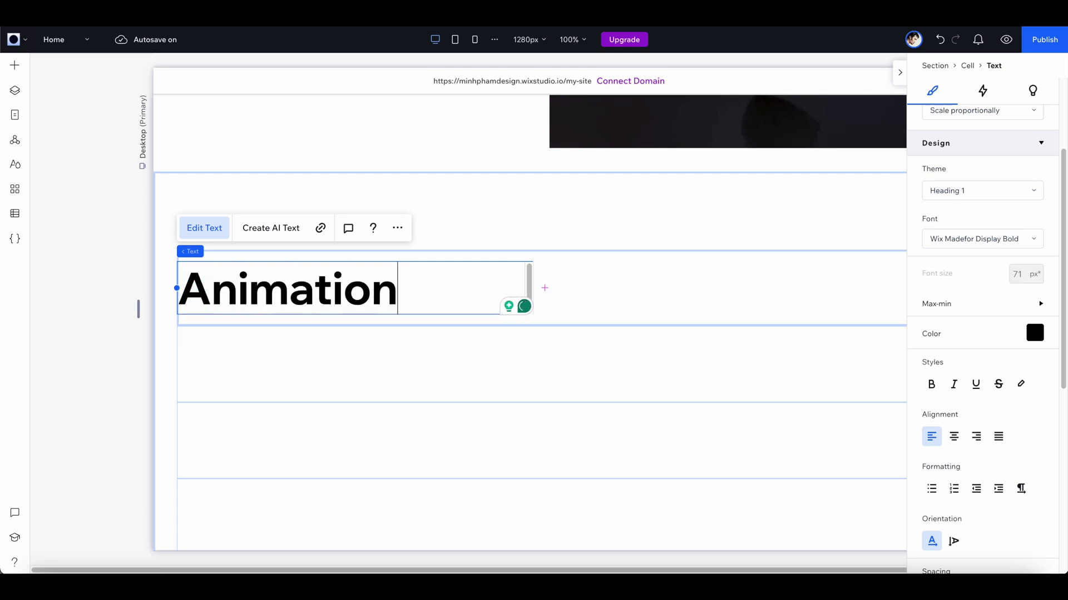
pyautogui.click(563, 272)
pyautogui.click(382, 286)
pyautogui.scroll(2, 984, 166)
pyautogui.click(1000, 212)
pyautogui.click(1001, 212)
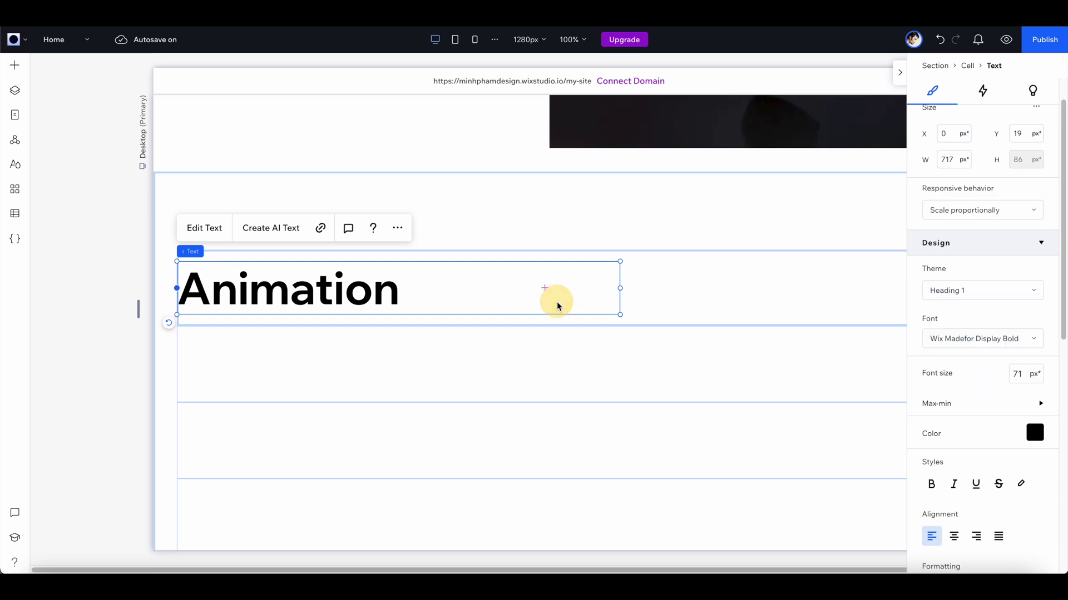
# Step: Add a Color hover animation to the "Animation" row's cell with a black (#000000) fill at 100% opacity
pyautogui.click(742, 297)
pyautogui.scroll(1, 989, 266)
pyautogui.moveTo(987, 261)
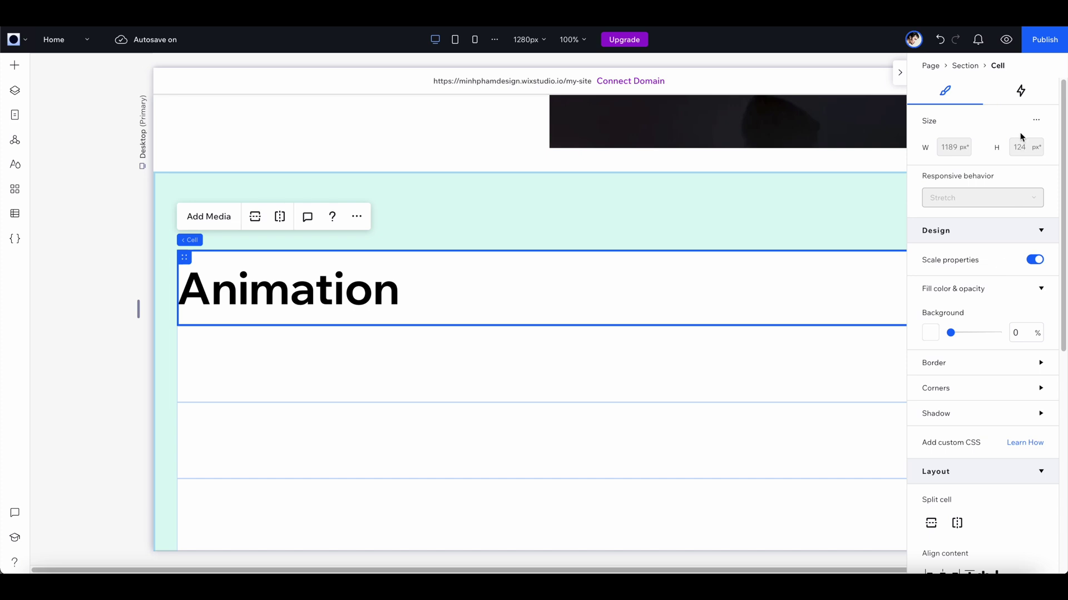
pyautogui.click(1021, 92)
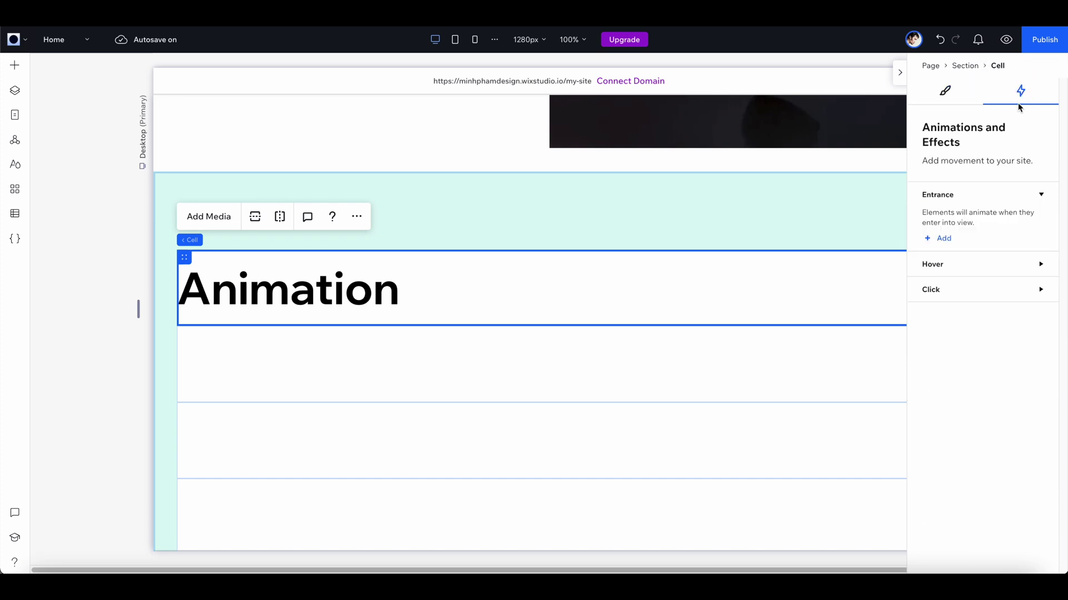
pyautogui.click(1033, 267)
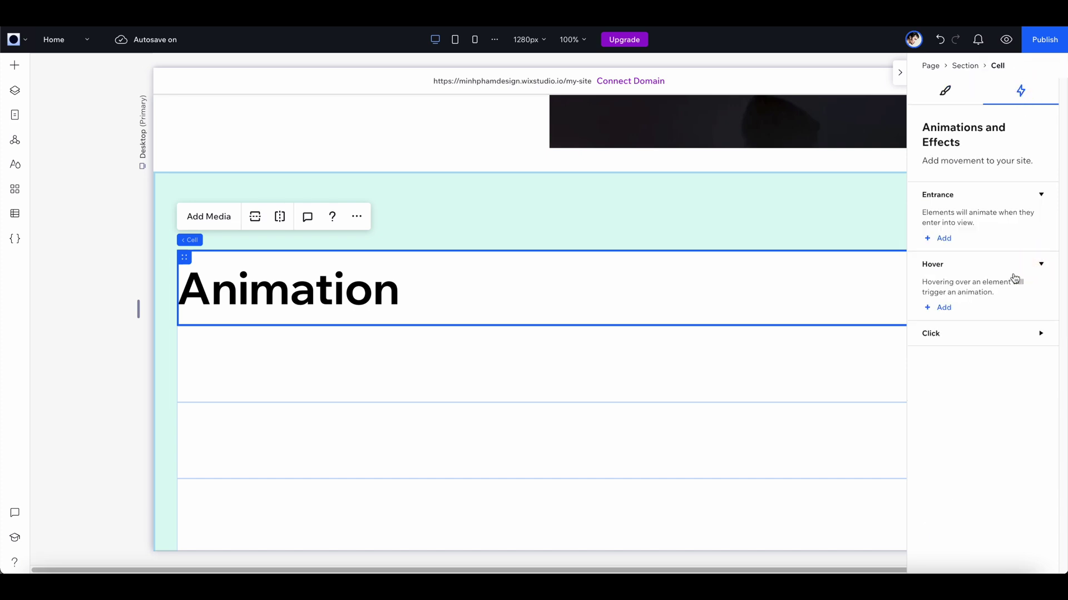
pyautogui.click(945, 307)
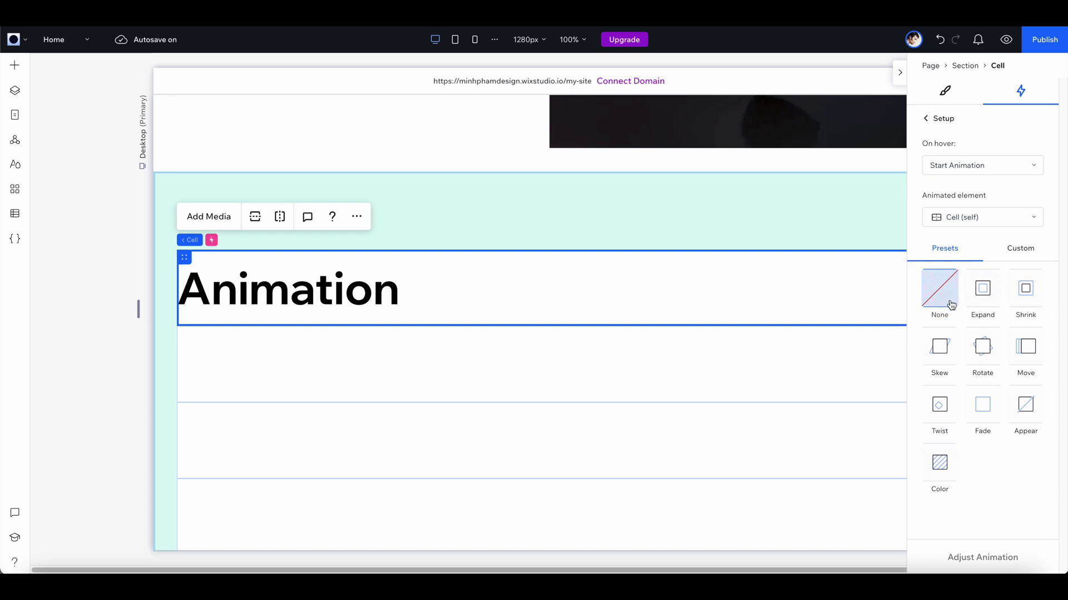
pyautogui.click(938, 464)
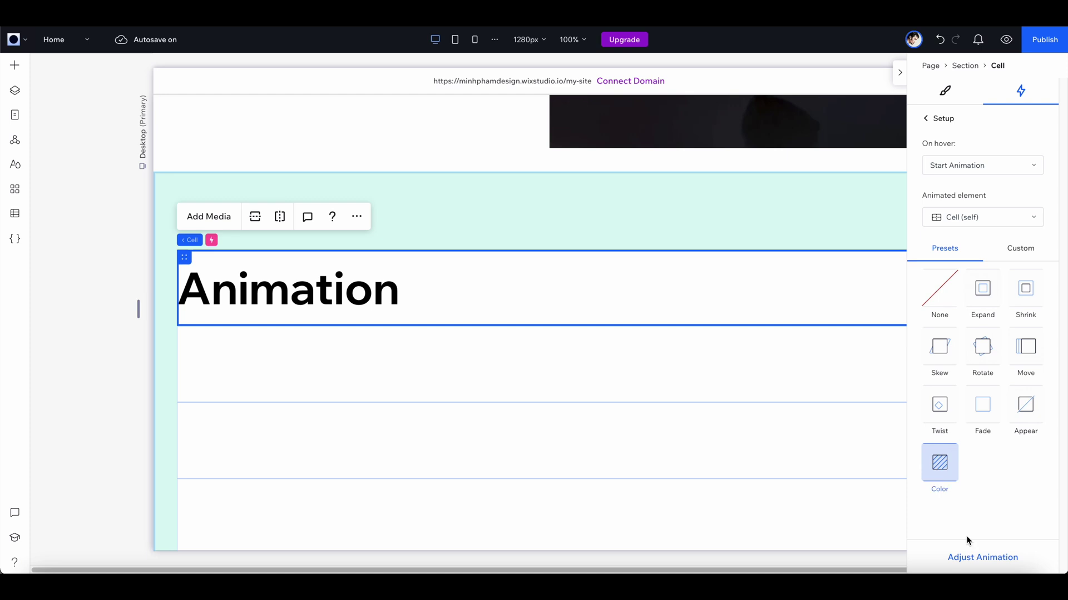
pyautogui.click(971, 558)
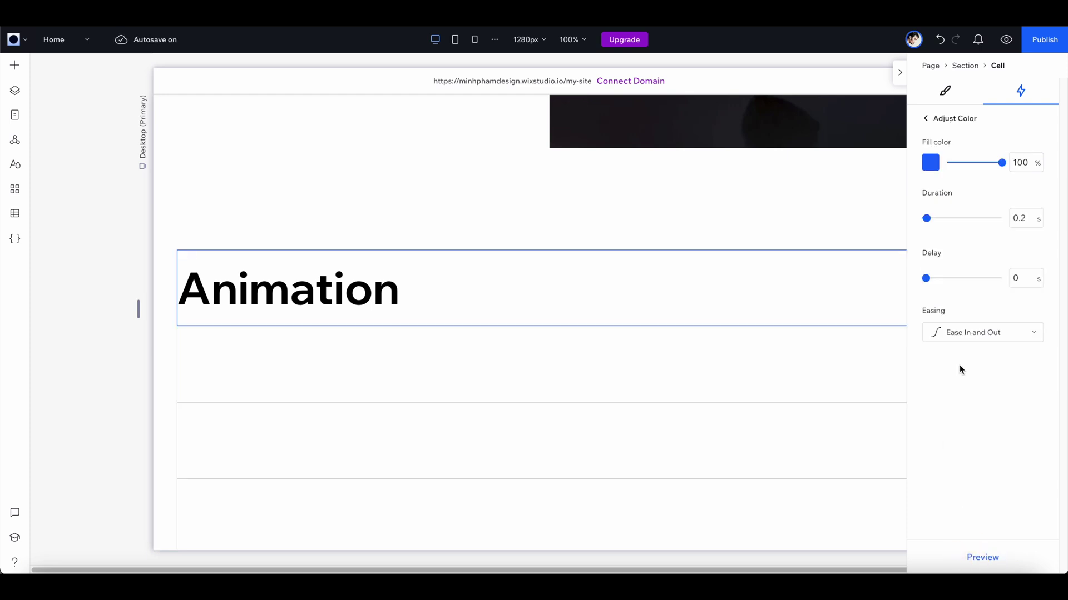
pyautogui.click(929, 162)
pyautogui.click(892, 137)
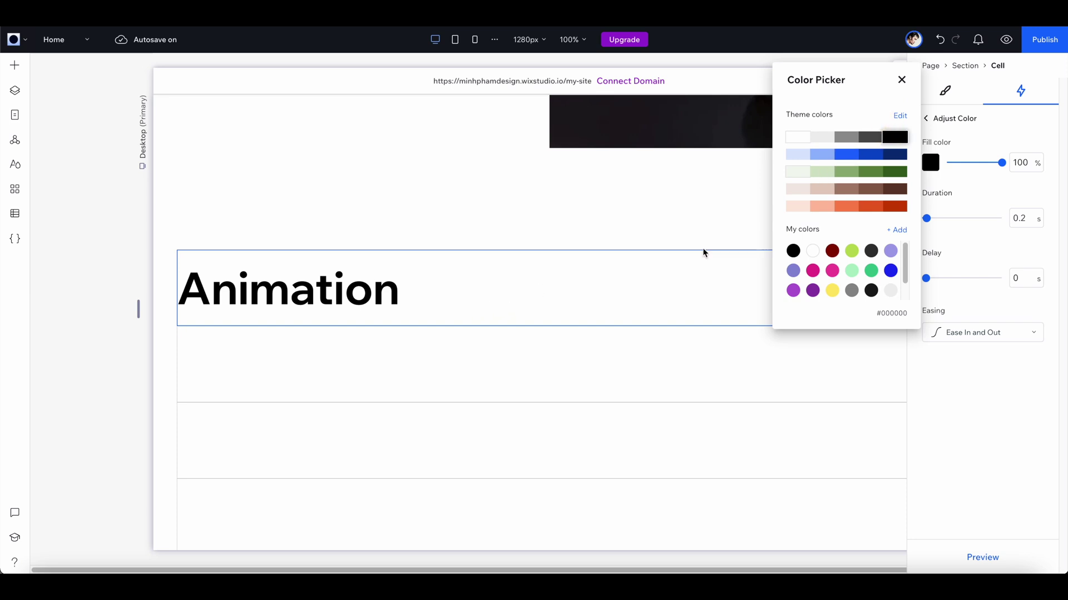
pyautogui.click(978, 435)
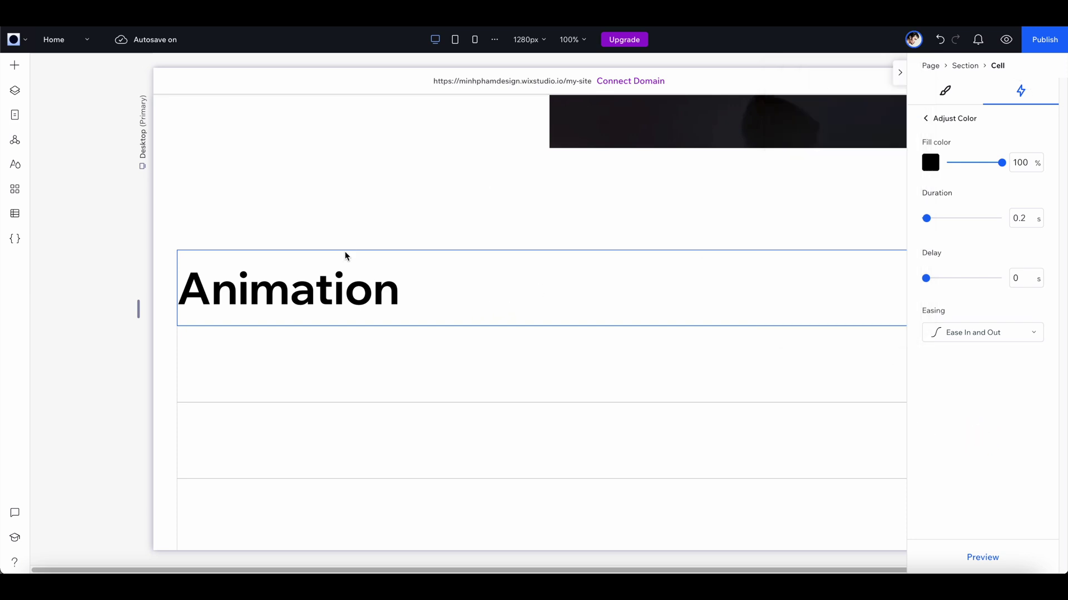
# Step: Add a second hover effect to the first row's cell that animates its title text with the Color preset in white (#FFFFFF)
pyautogui.click(341, 290)
pyautogui.click(707, 284)
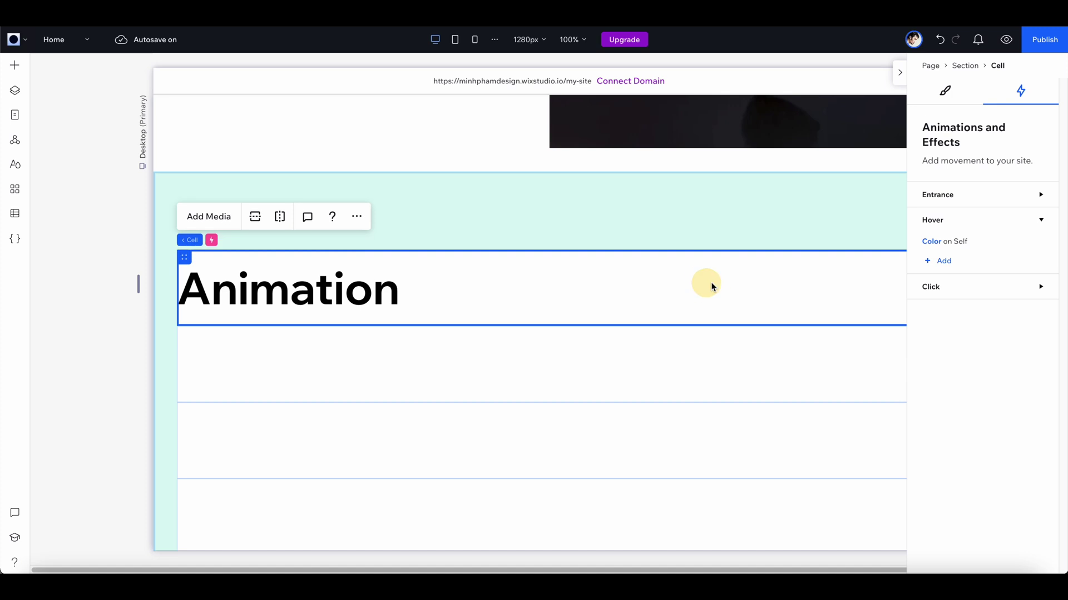
pyautogui.click(940, 264)
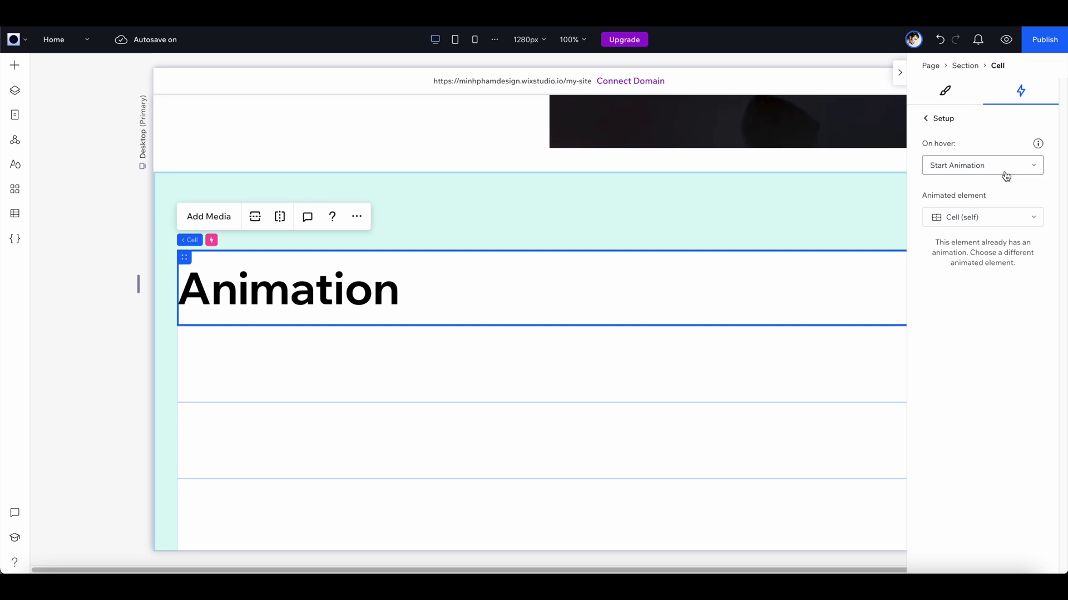
pyautogui.click(1001, 218)
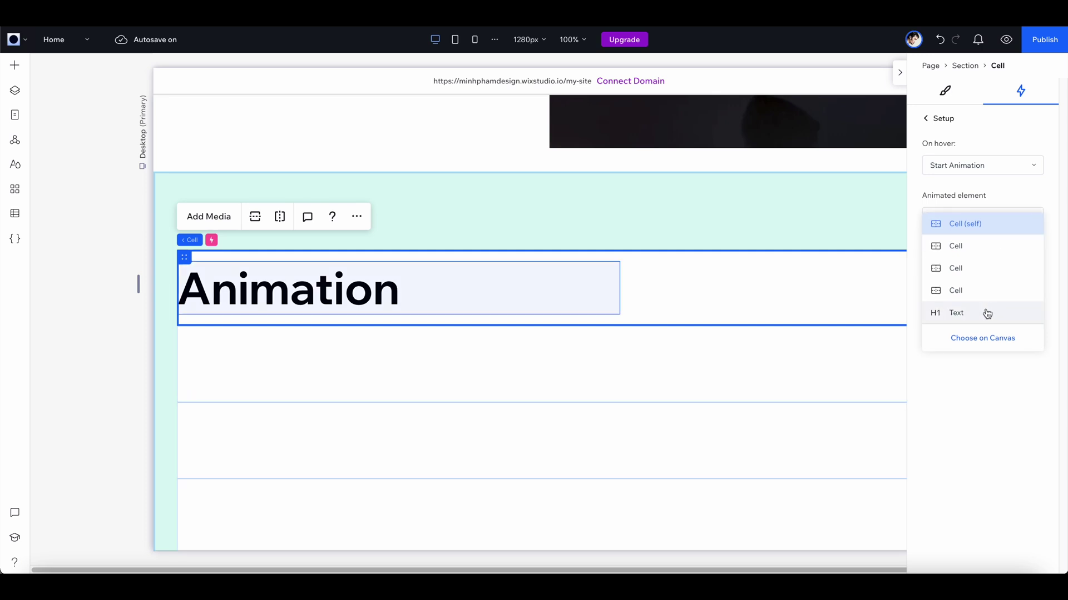
pyautogui.click(987, 313)
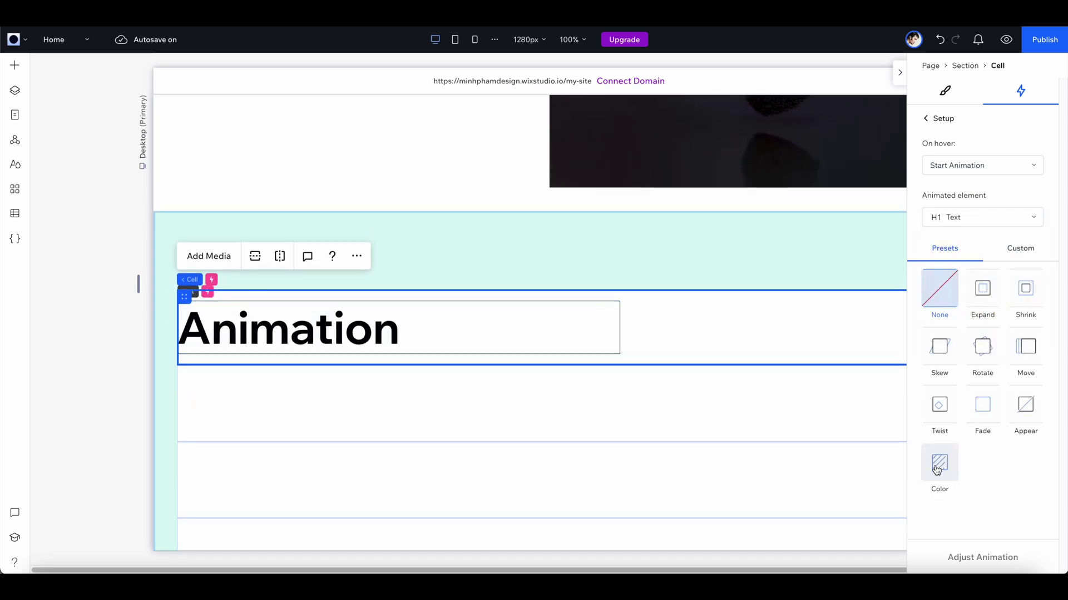
pyautogui.click(938, 468)
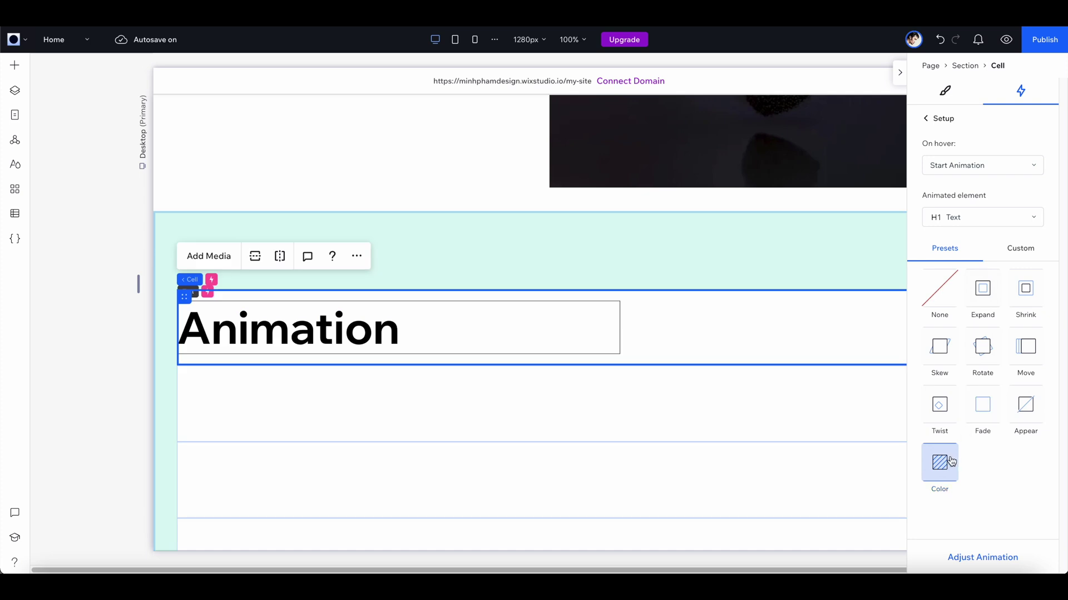
pyautogui.click(979, 558)
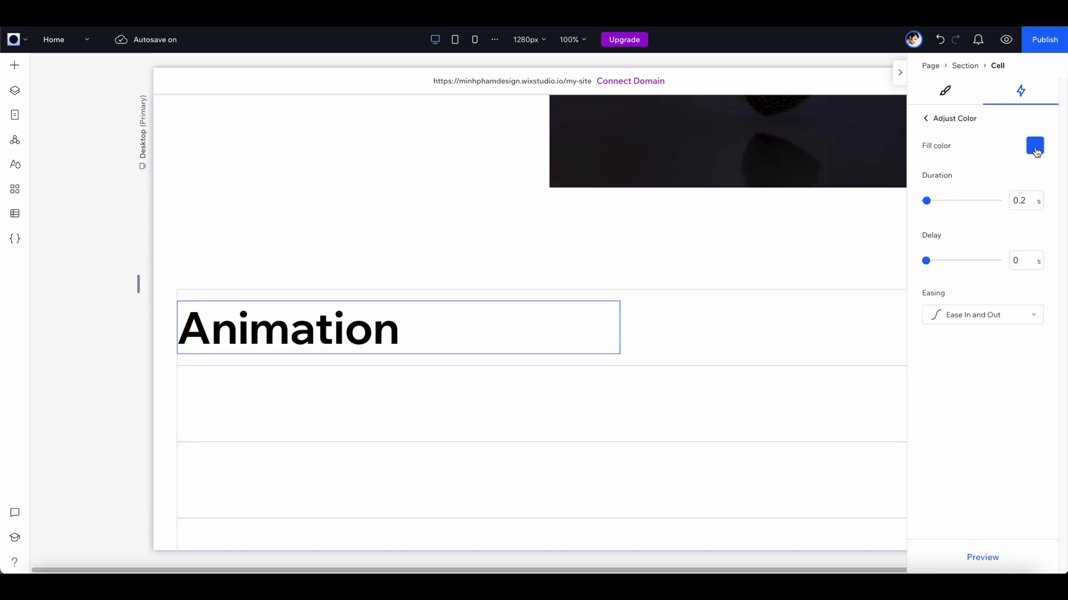
pyautogui.click(1036, 148)
pyautogui.click(902, 123)
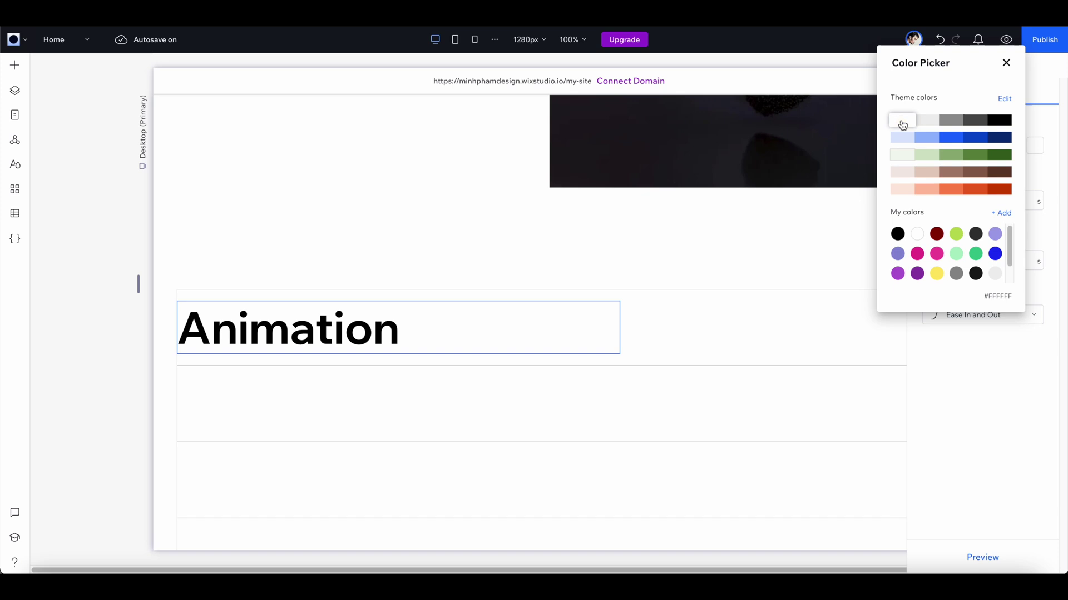
pyautogui.click(1006, 63)
pyautogui.click(1006, 39)
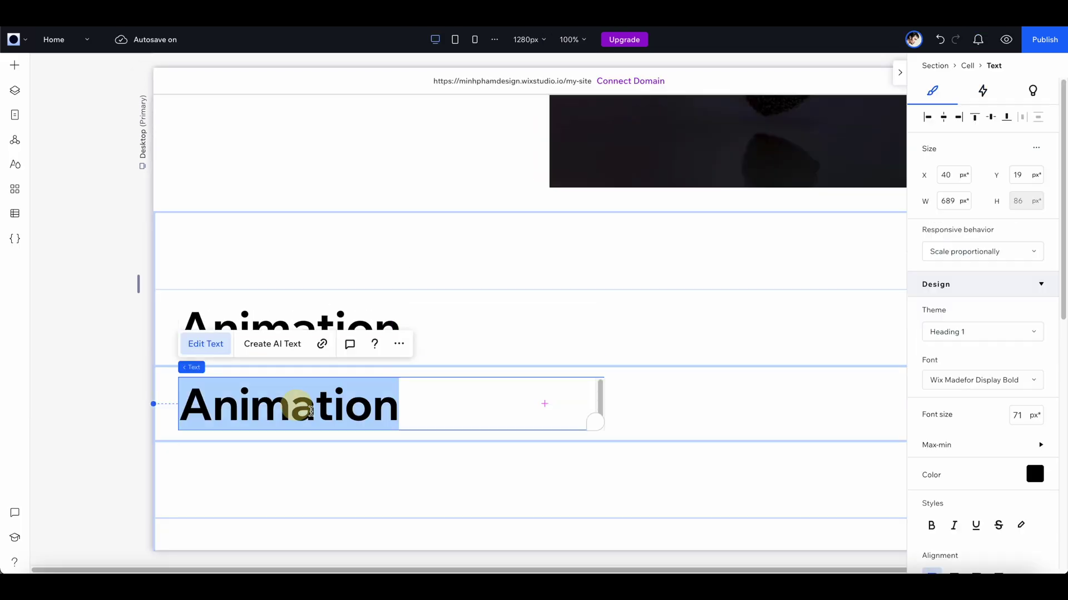
# Step: Replace the second row's title with "3D Visualization" and open the animation setup for its cell
pyautogui.write('3D Visualization')
pyautogui.click(982, 90)
pyautogui.click(943, 238)
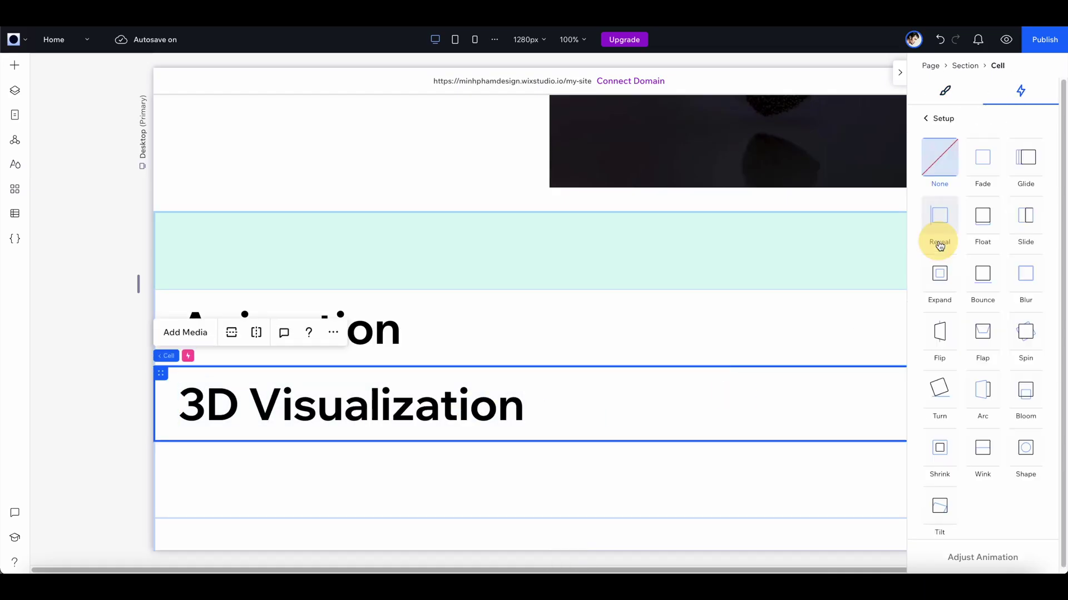
pyautogui.click(944, 308)
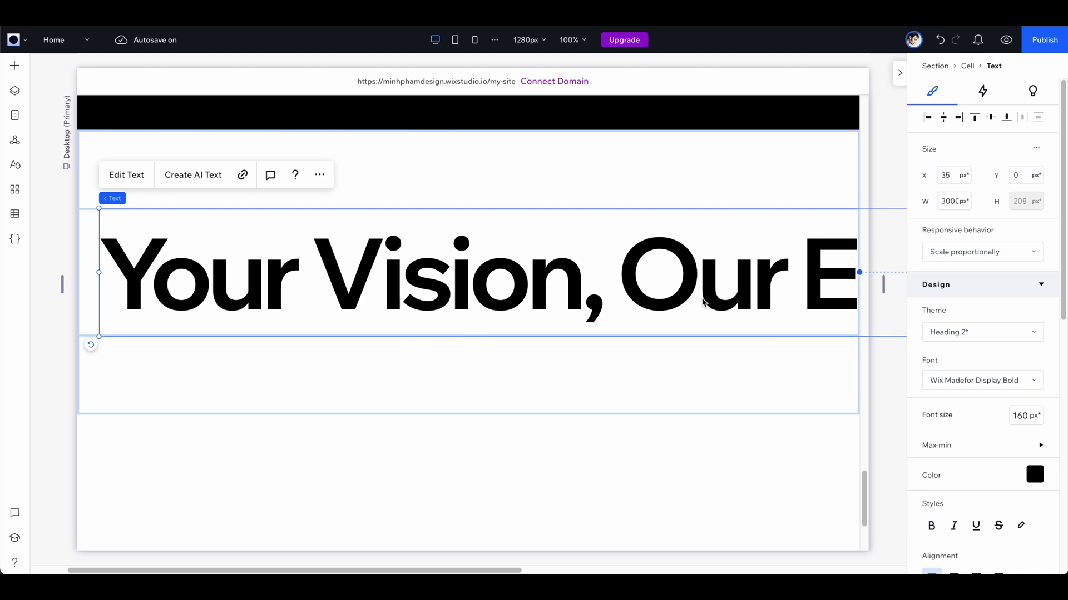
# Step: Add a Move scroll animation to the large "Your Vision, Our Expertise" text and open its adjustments
pyautogui.scroll(2, 735, 301)
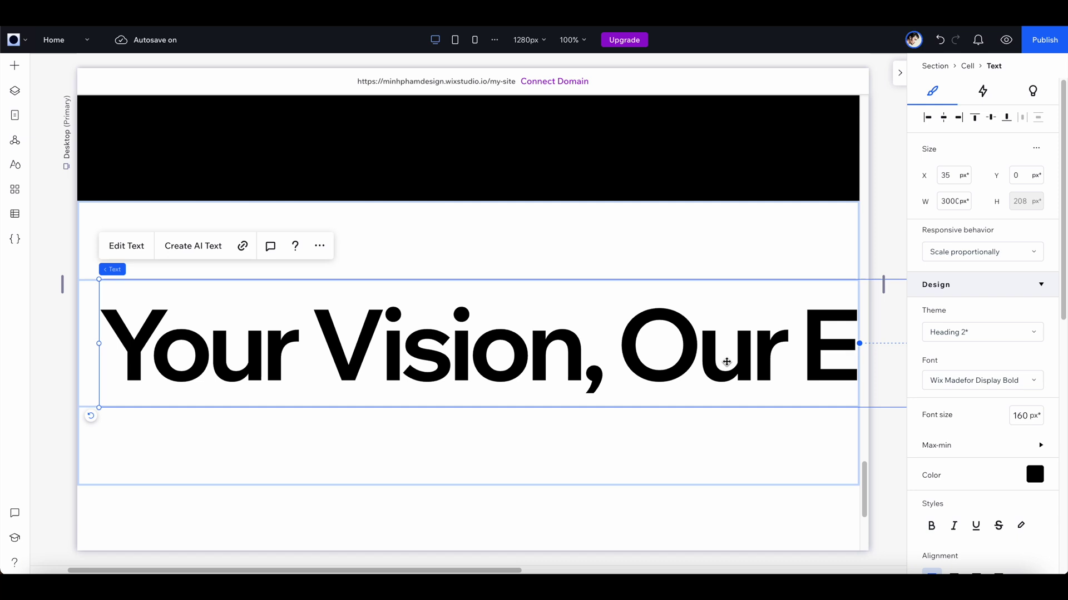
pyautogui.click(982, 91)
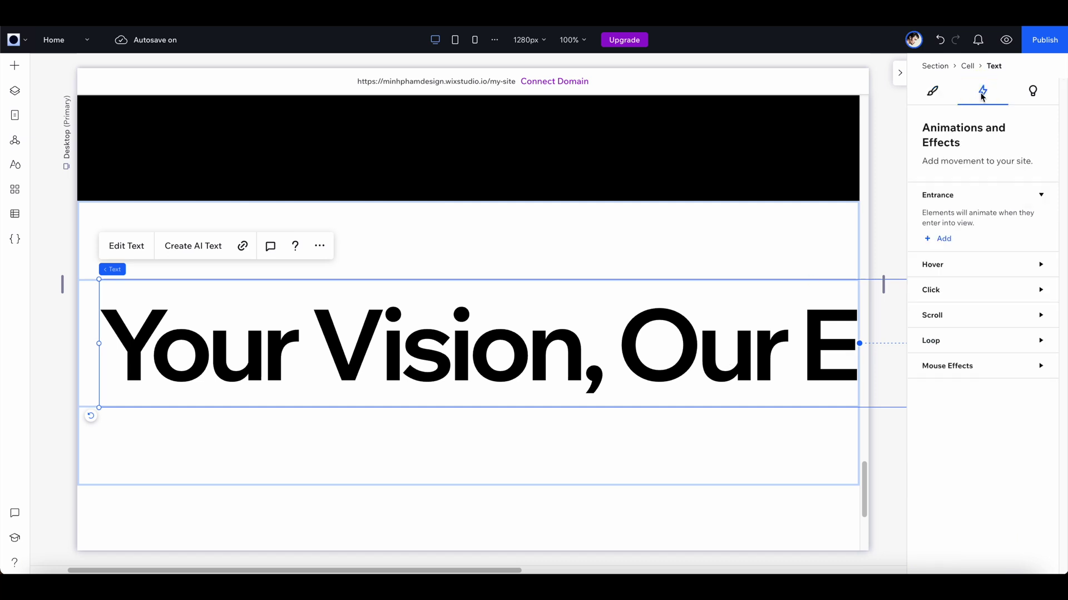
pyautogui.click(940, 318)
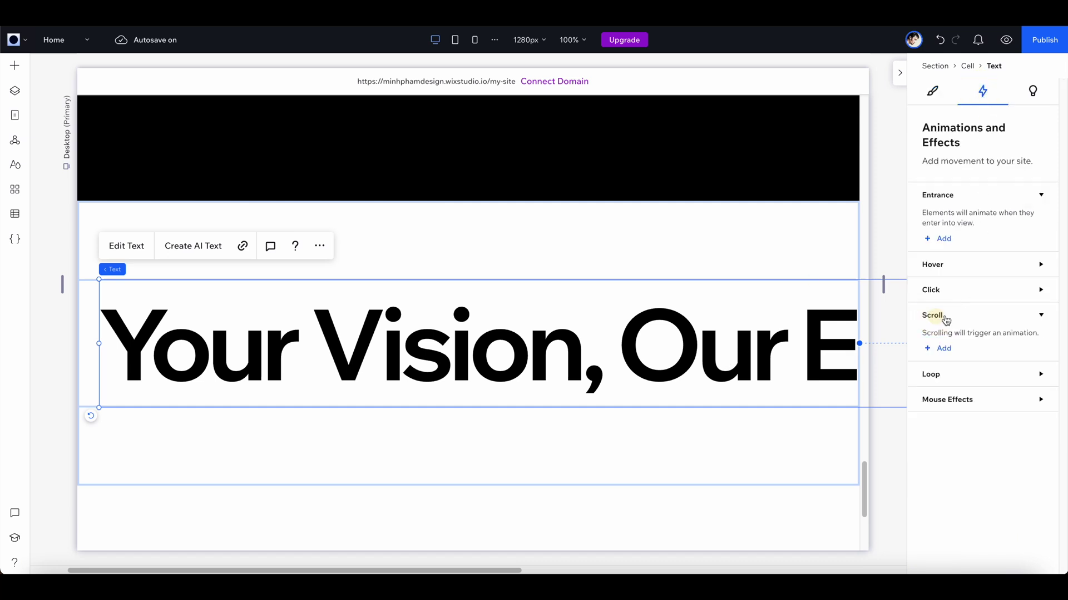
pyautogui.click(942, 348)
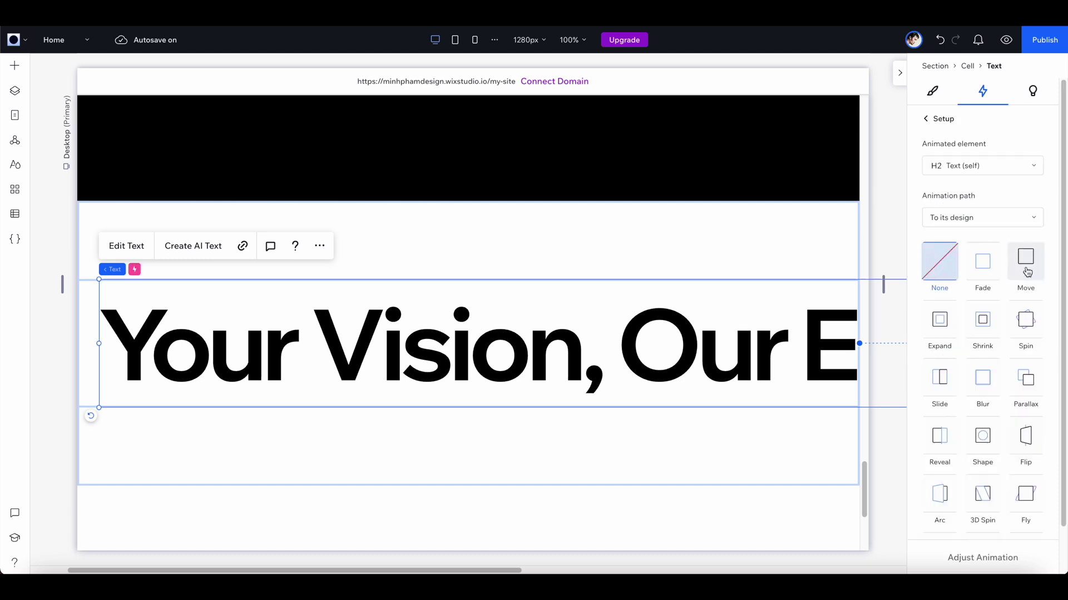
pyautogui.click(1027, 272)
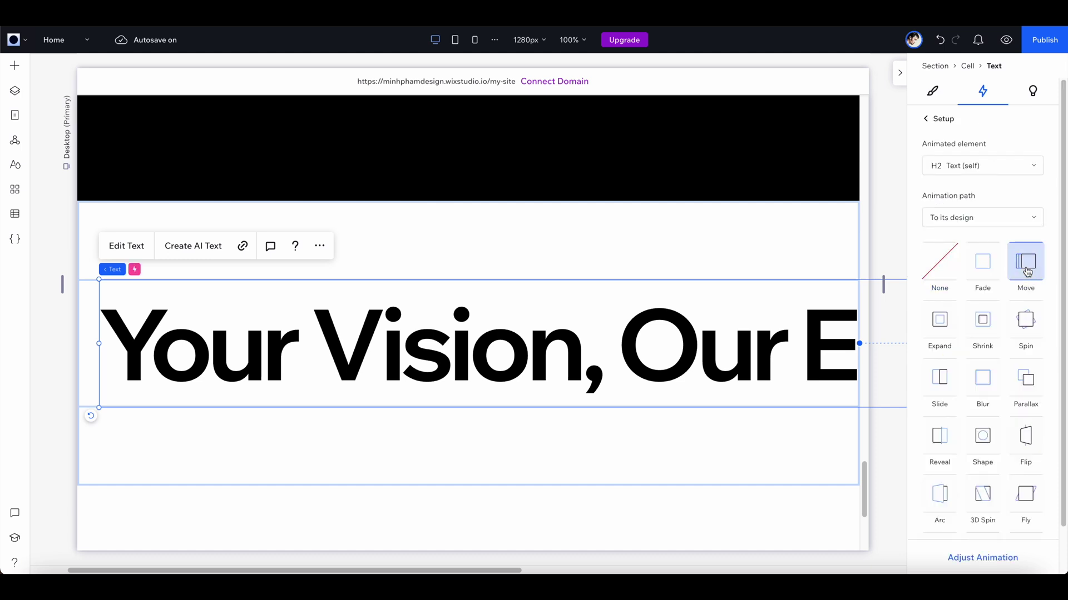
pyautogui.click(987, 557)
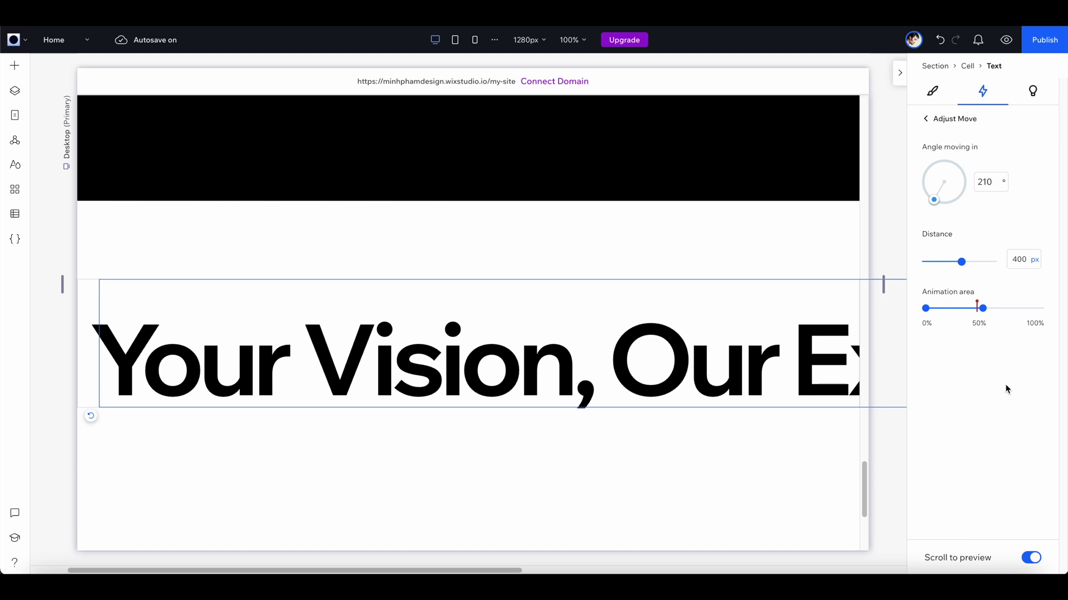
# Step: Set the Move animation's angle to 90°, its distance to 800 px and the start of its animation area to 11%
pyautogui.click(994, 184)
pyautogui.press('Return')
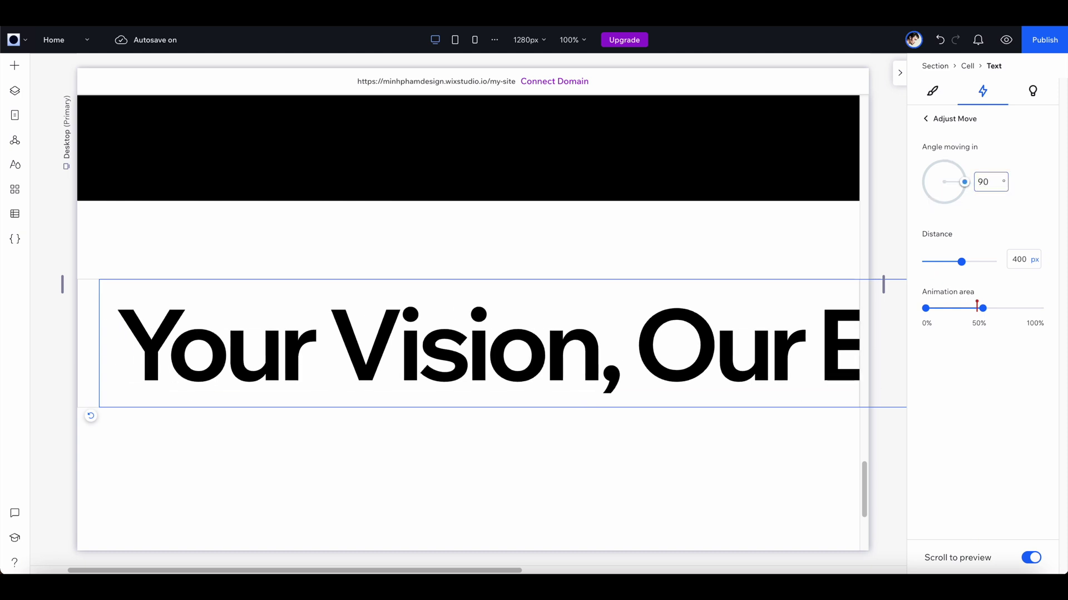
pyautogui.click(1006, 39)
pyautogui.press('Escape')
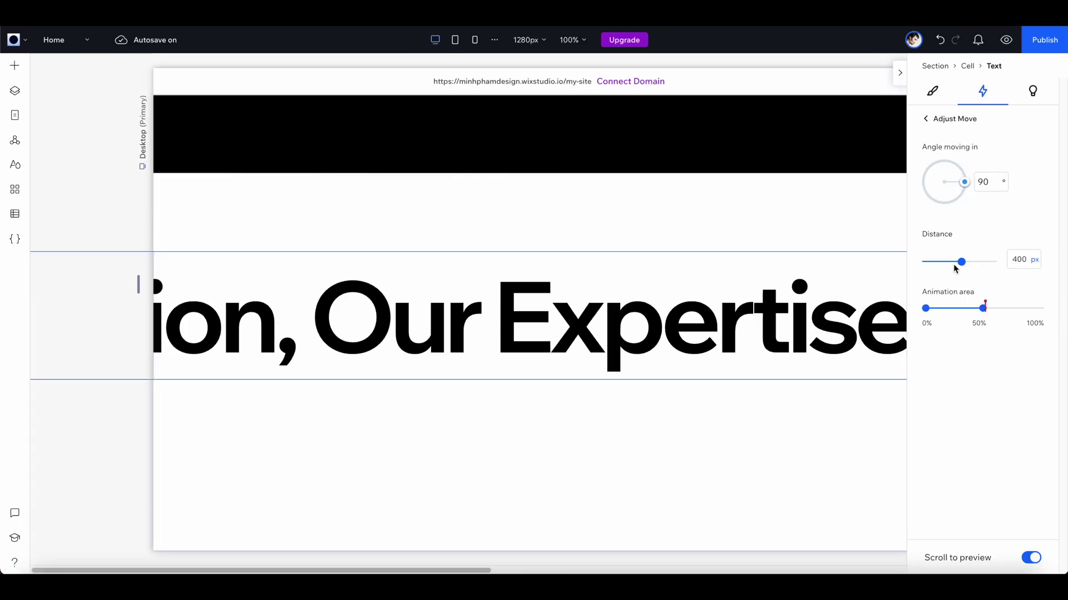
pyautogui.moveTo(961, 263); pyautogui.dragTo(999, 265)
pyautogui.moveTo(926, 309); pyautogui.dragTo(939, 309)
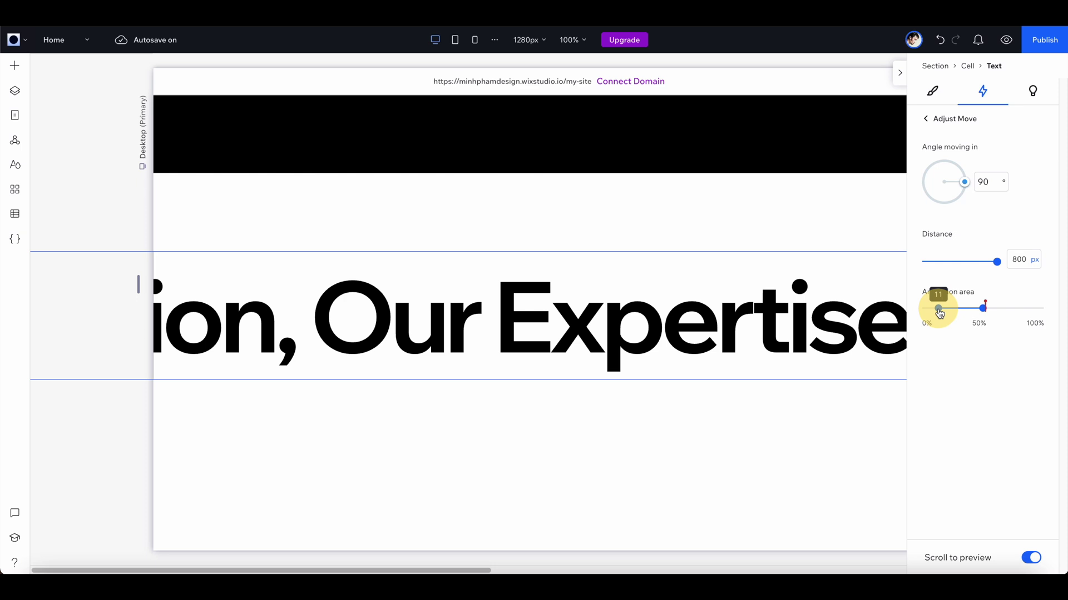
# Step: Preview the page and check how the "Your Vision, Our Expertise" text moves while scrolling past the car video
pyautogui.click(1005, 40)
pyautogui.scroll(5, 637, 237)
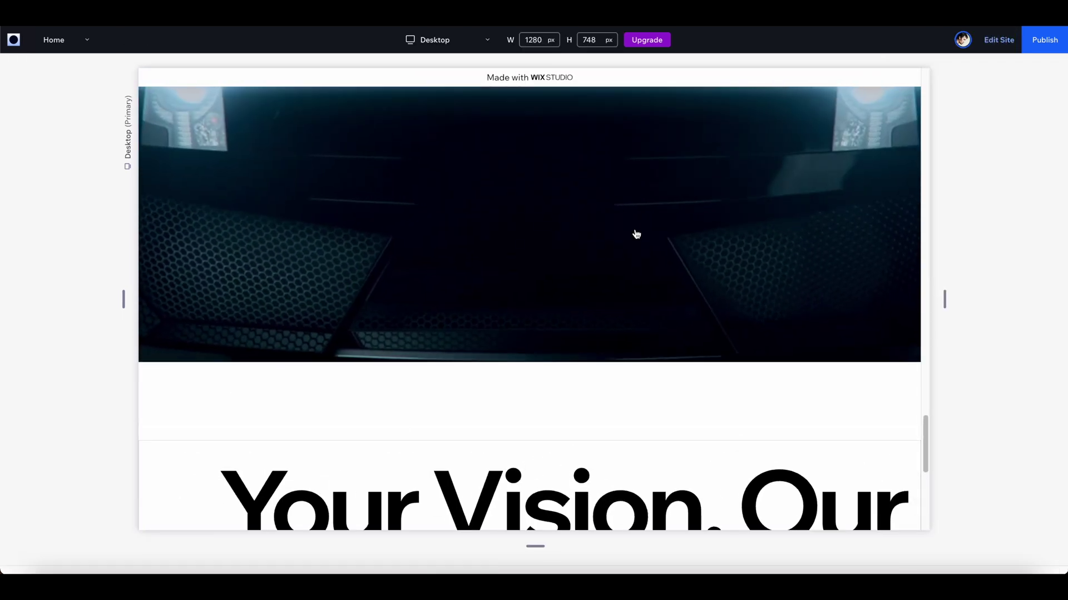
pyautogui.scroll(-5, 638, 229)
pyautogui.scroll(-3, 637, 229)
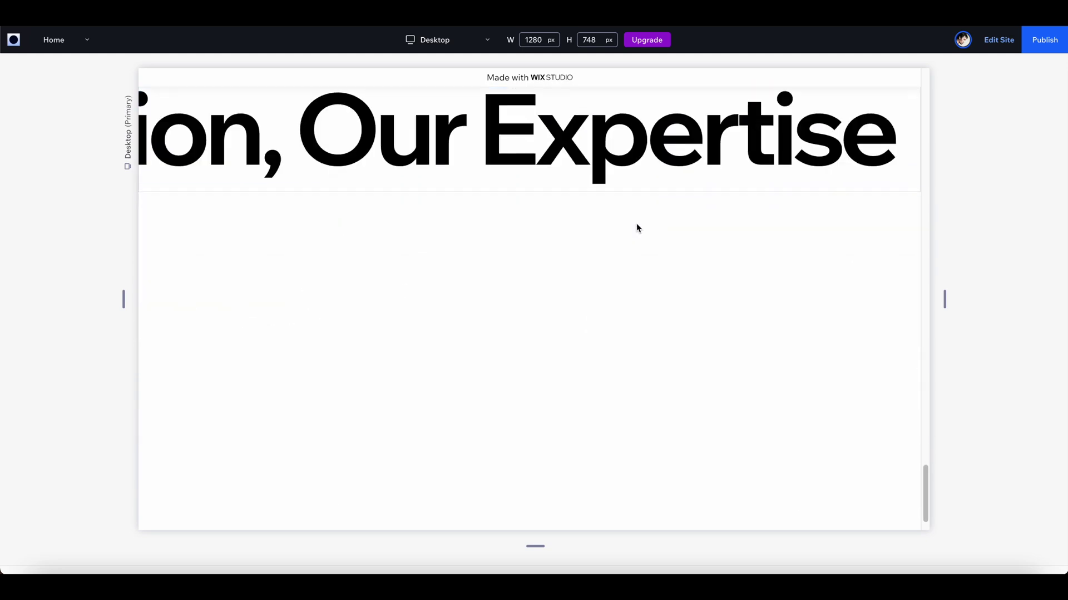
pyautogui.scroll(5, 636, 226)
pyautogui.scroll(4, 637, 226)
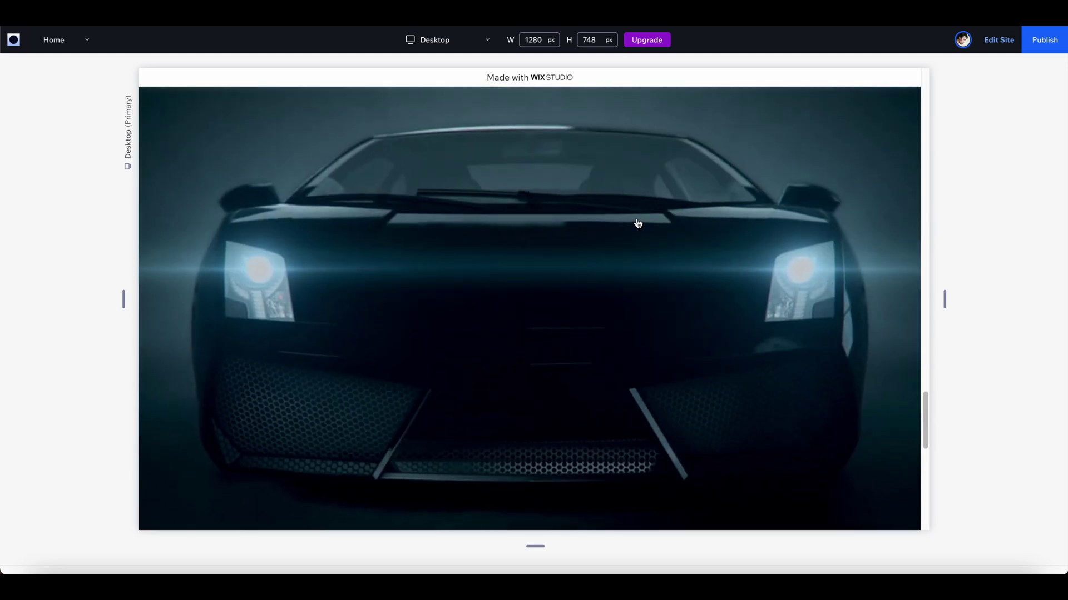
pyautogui.scroll(-6, 637, 224)
pyautogui.scroll(4, 637, 221)
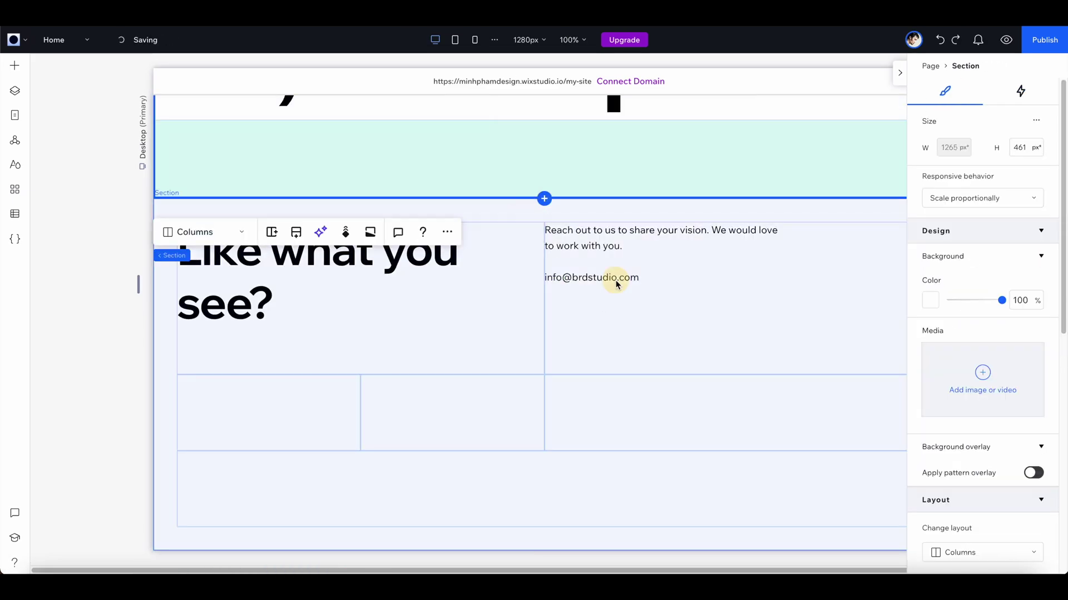
# Step: Rewrap the contact paragraph beside "Like what you see?" so its second line starts at "We would love to work with you."
pyautogui.click(721, 251)
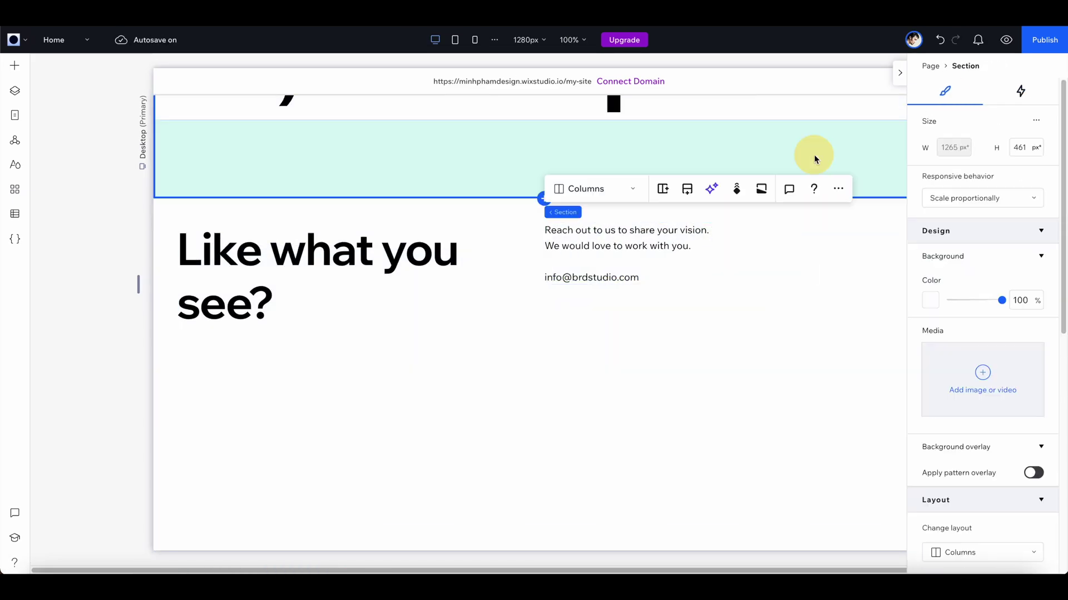
pyautogui.click(501, 273)
pyautogui.click(221, 414)
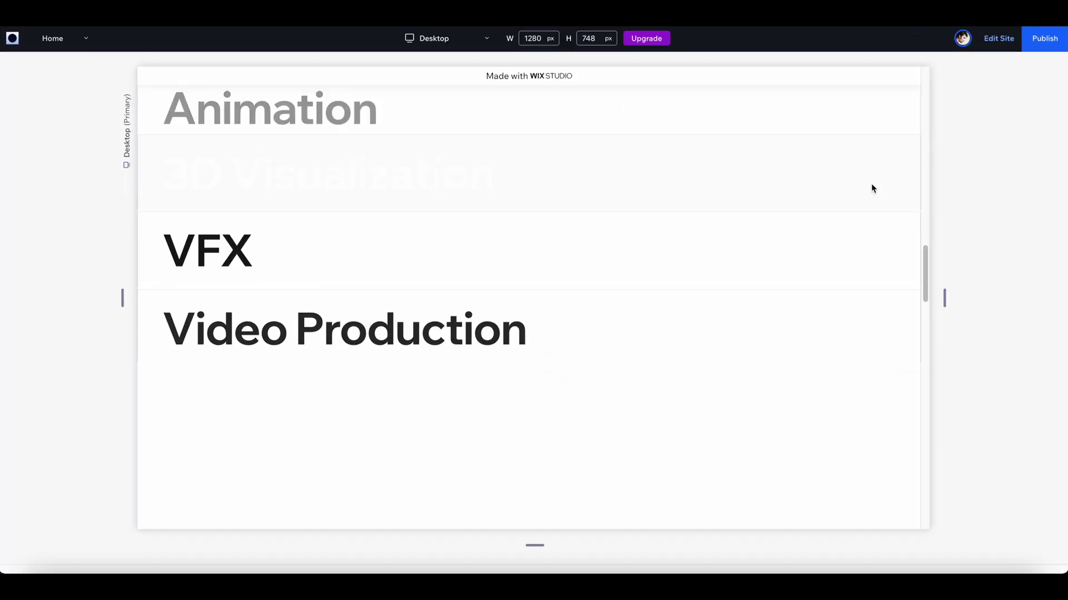
# Step: Look over the sections below the services list in preview and publish the site
pyautogui.scroll(-10, 872, 186)
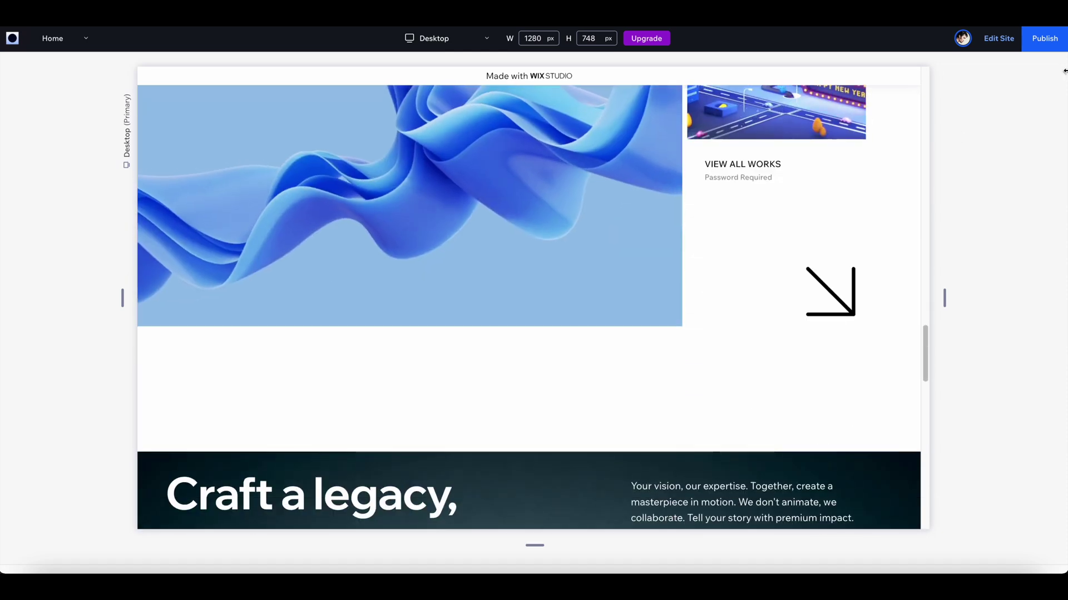
pyautogui.click(1045, 40)
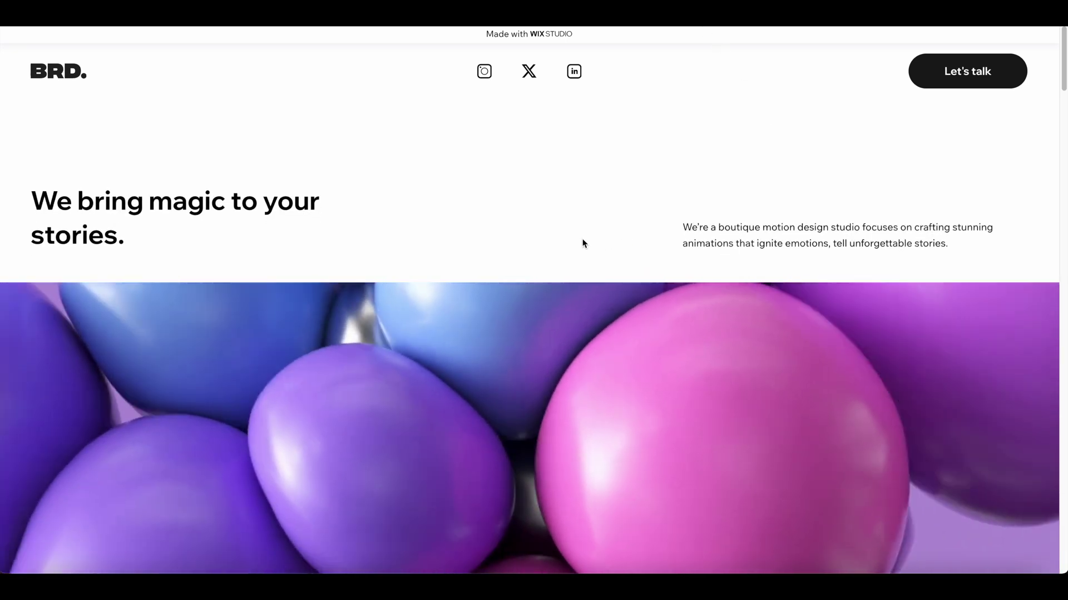
# Step: Check the published home page from the hero down to the "Who we are" section and its video collage
pyautogui.scroll(-8, 584, 243)
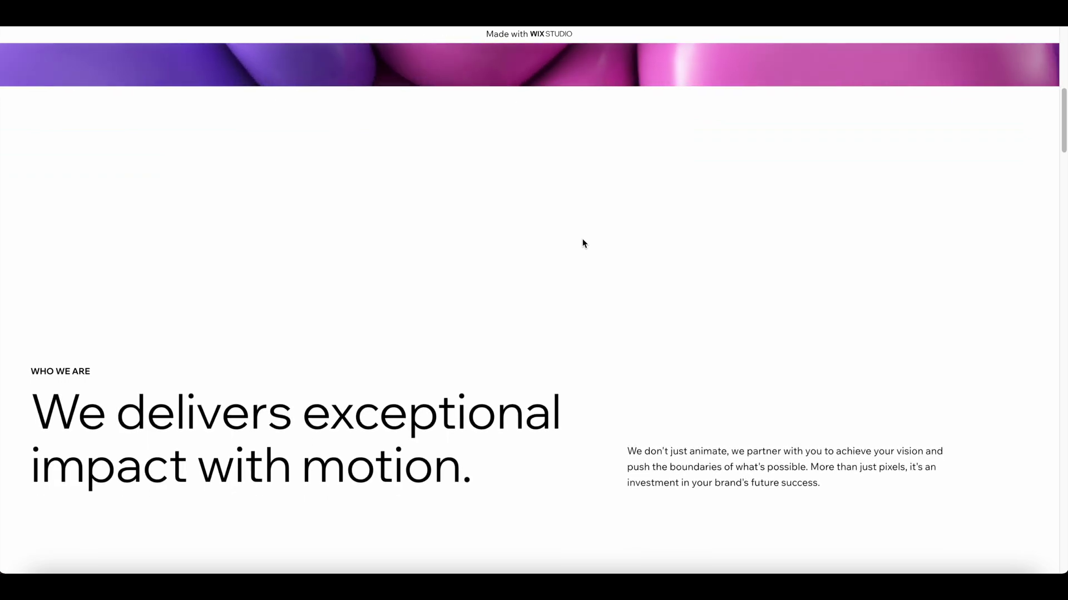
pyautogui.scroll(-6, 583, 243)
pyautogui.scroll(4, 584, 243)
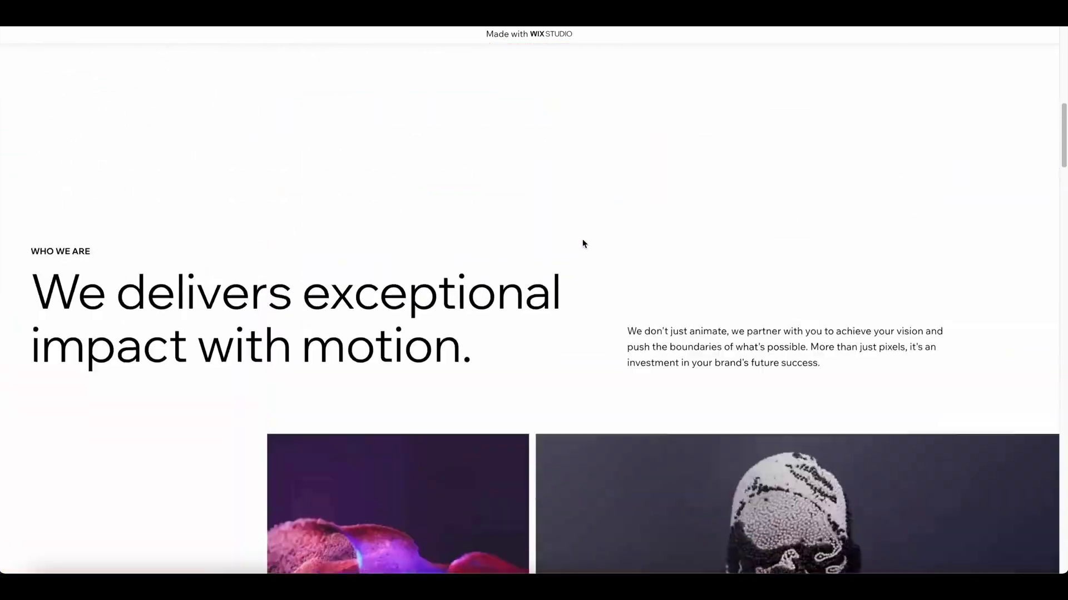